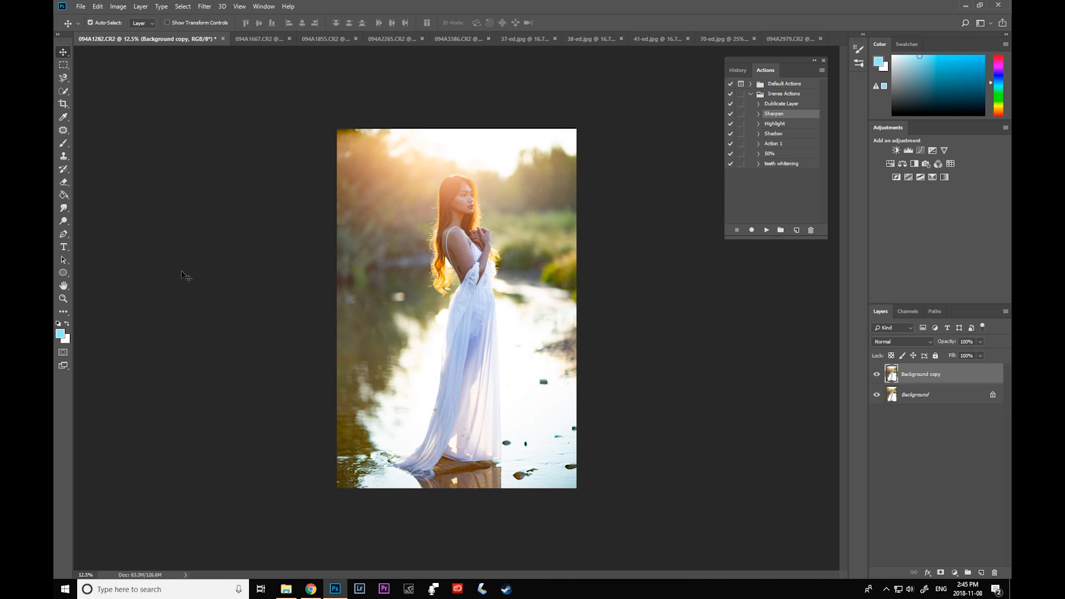
Extend the canvas slightly beyond the photo's right edge with the Crop tool and apply the crop.
click(63, 104)
drag(577, 309, 582, 311)
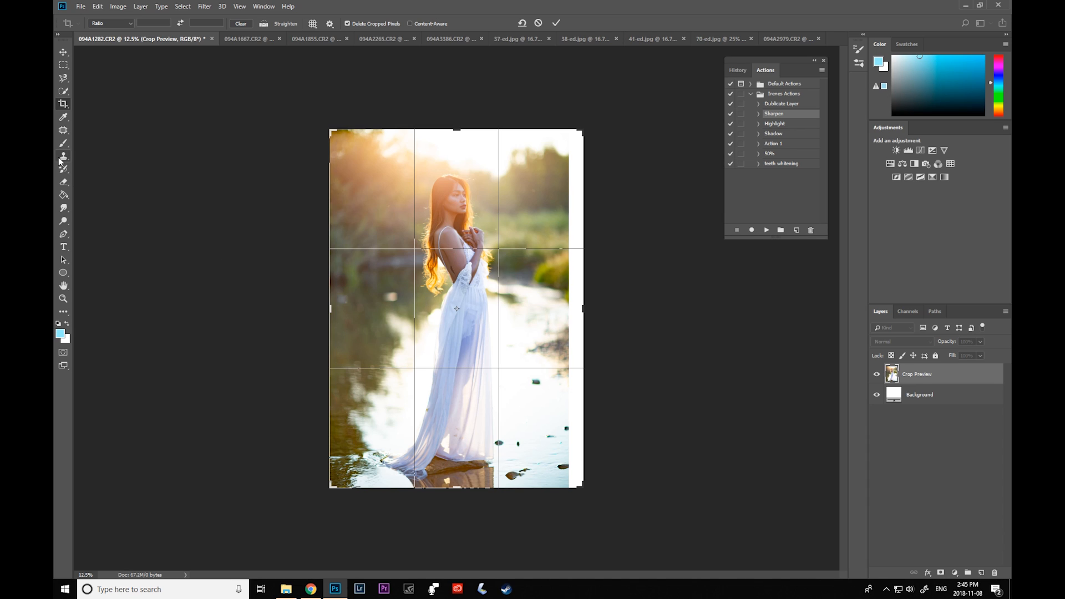
click(62, 52)
click(488, 217)
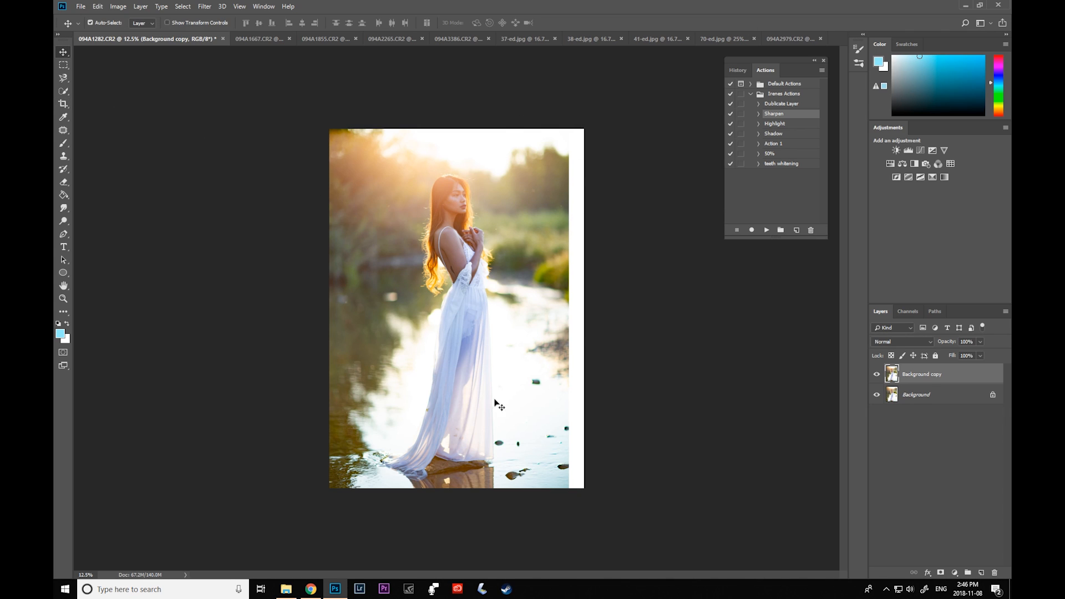
Marquee-select the area right of the model, stretch it to about 118% width over the blank strip with Distort, and clear the selection.
click(64, 66)
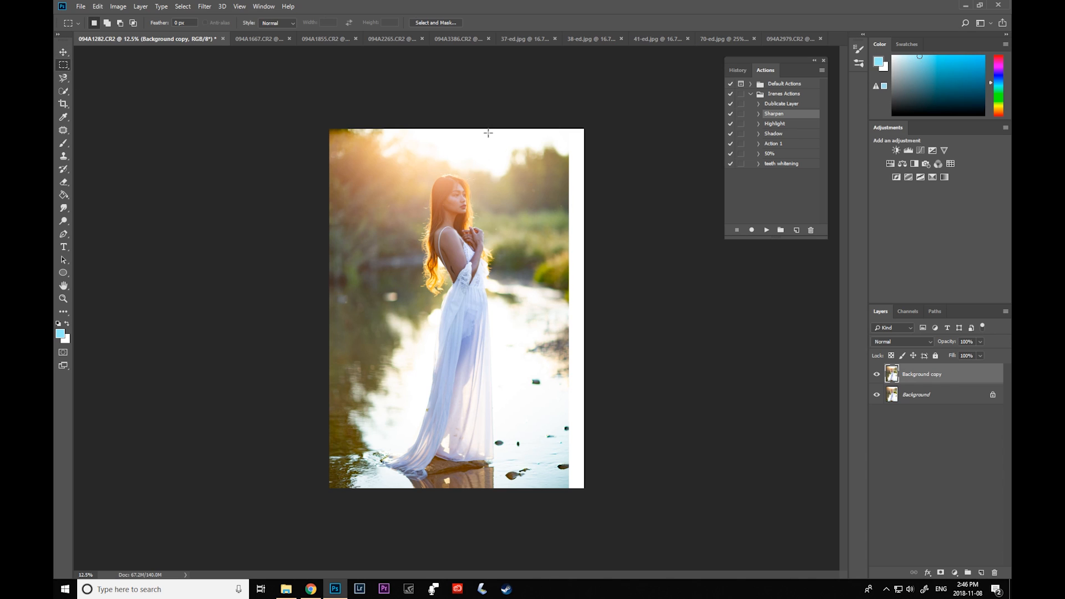
drag(486, 129, 613, 499)
right_click(525, 228)
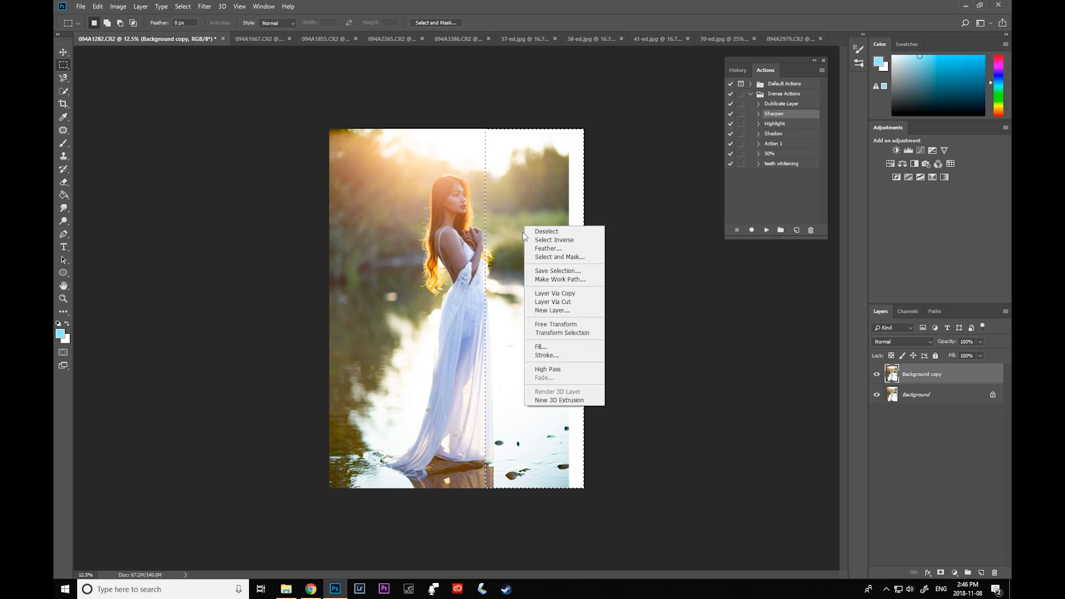
click(556, 324)
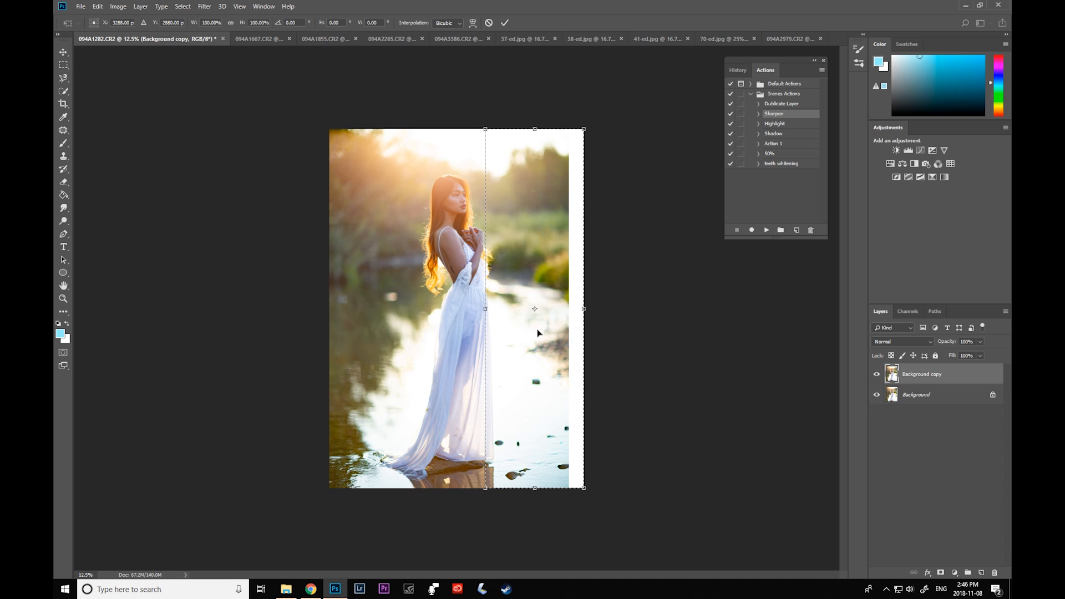
right_click(518, 219)
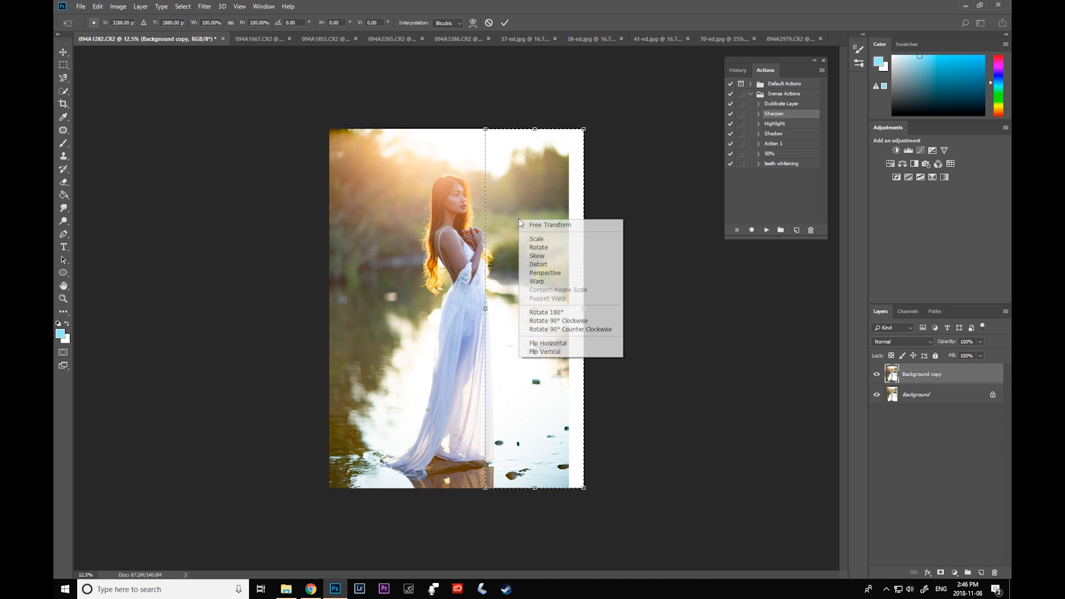
click(535, 265)
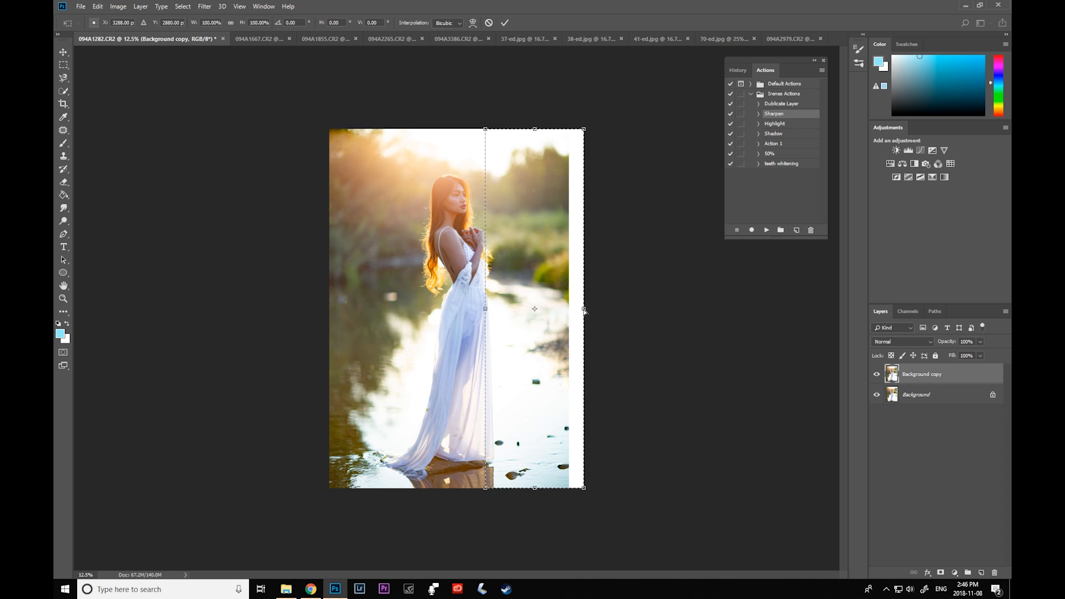
drag(584, 310, 603, 311)
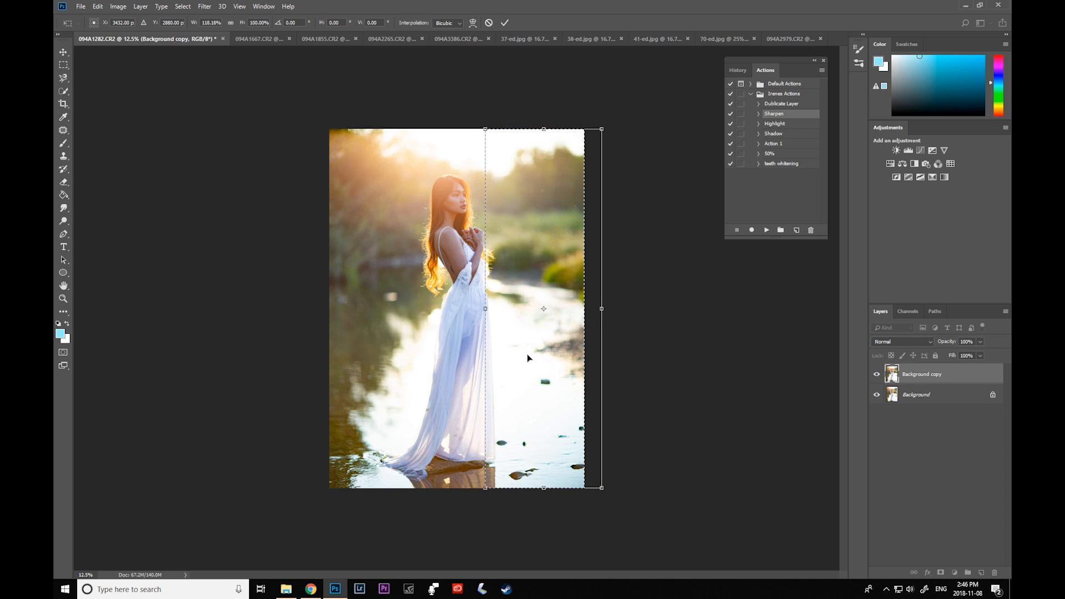
click(63, 55)
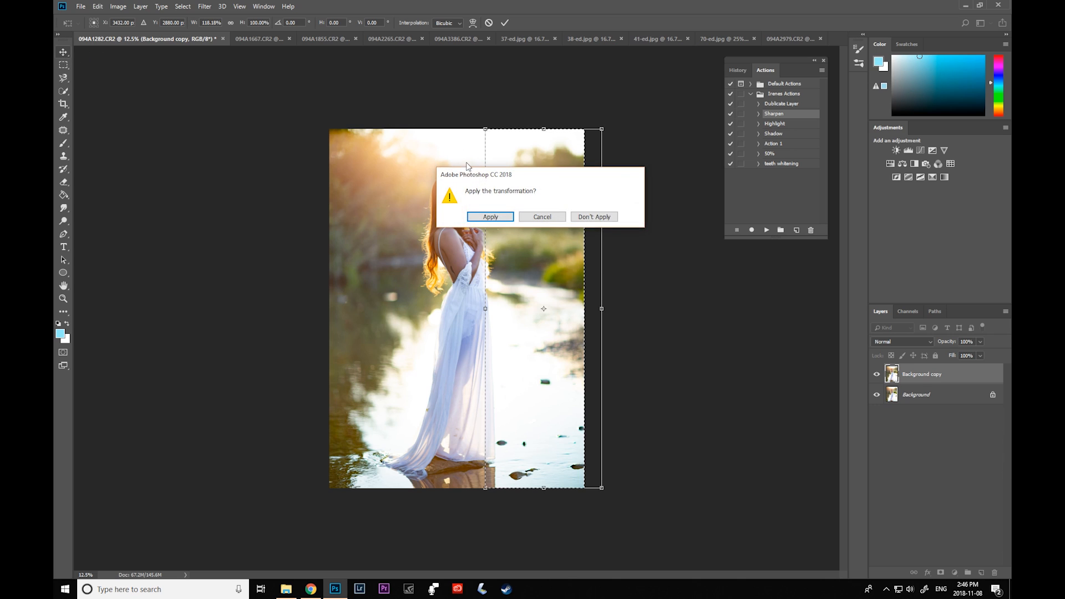
click(490, 218)
click(183, 7)
click(193, 29)
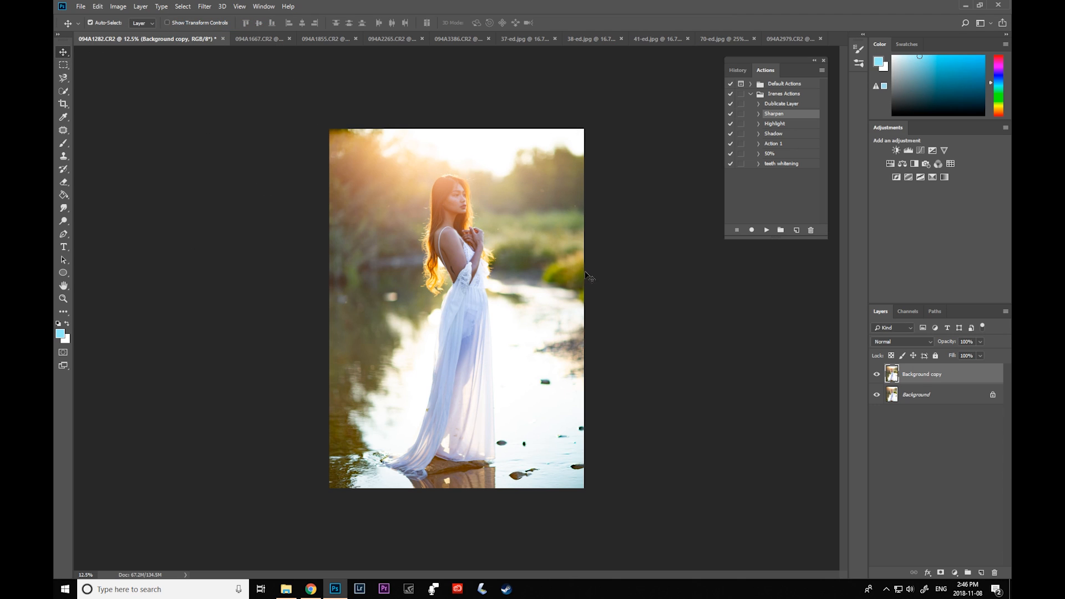
Toggle the Background copy layer's visibility to compare the photo before and after the sideways stretch.
click(876, 376)
click(876, 375)
click(876, 377)
click(876, 376)
click(877, 376)
click(876, 377)
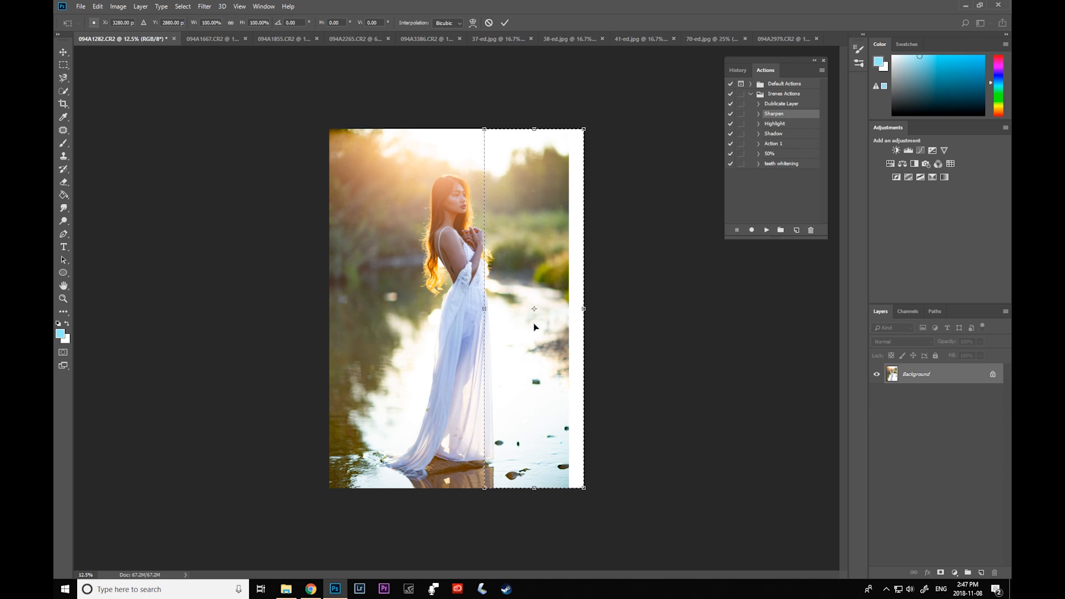
Stretch the selected right-hand area of the Background layer outward until it covers the blank strip.
mouse_move(503, 253)
mouse_down()
mouse_move(518, 253)
mouse_move(503, 249)
mouse_up()
drag(584, 309, 601, 309)
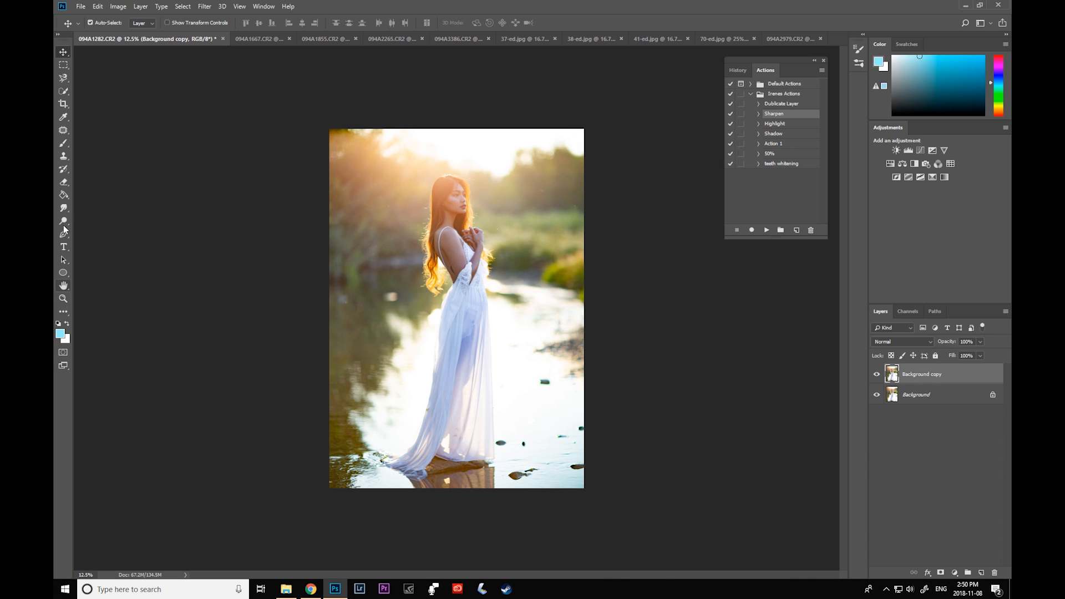
Extend the canvas a little below the photo with the Crop tool and apply the crop.
click(63, 104)
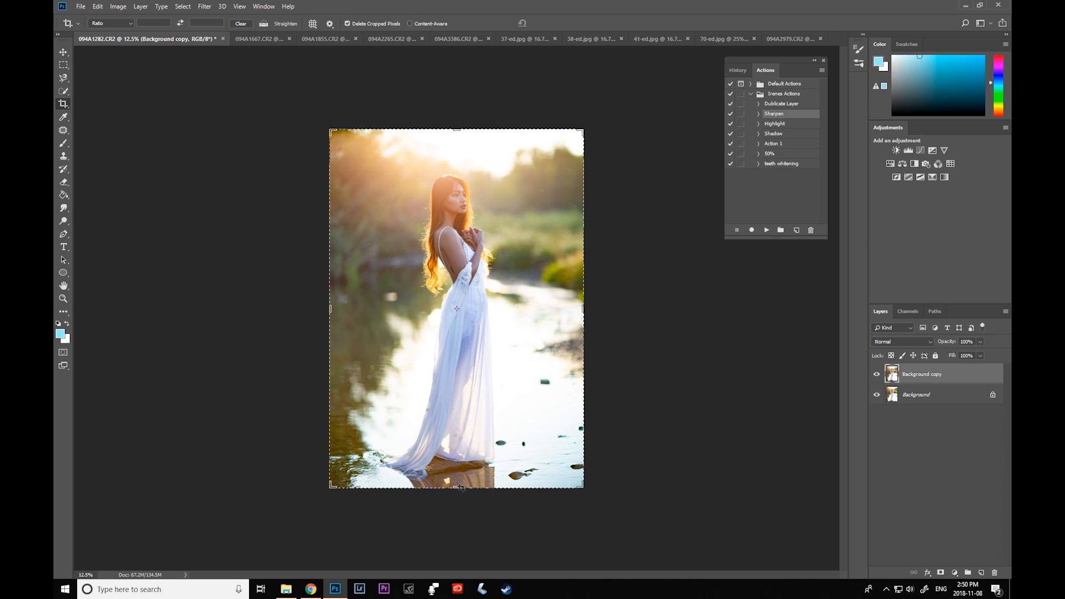
drag(456, 487, 453, 493)
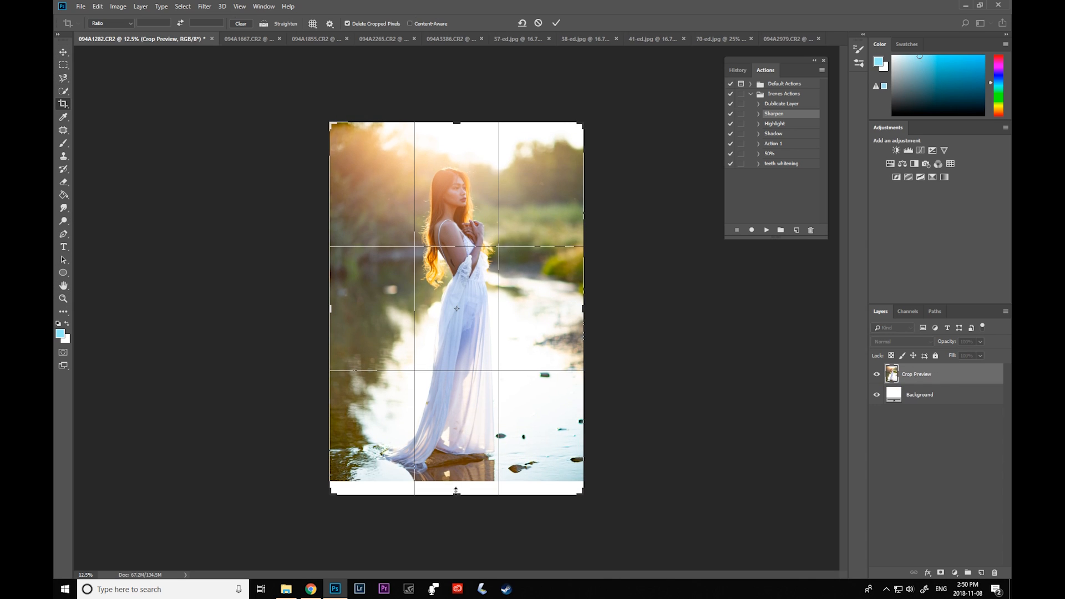
click(63, 51)
click(480, 218)
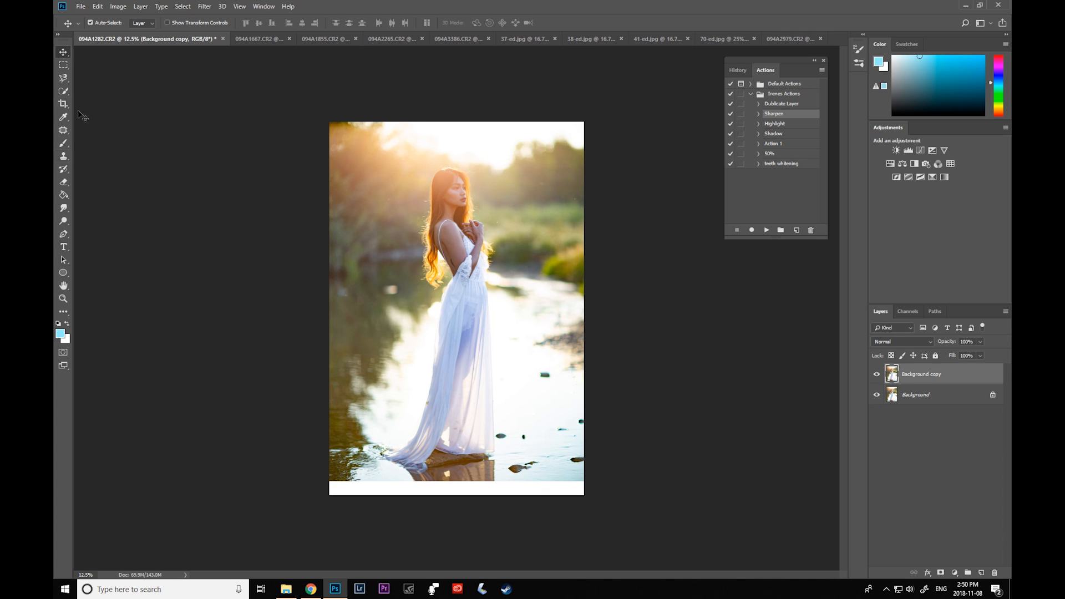
Marquee-select the full-width lower part of the photo and shift the selection down so it starts around the model's thighs.
click(64, 66)
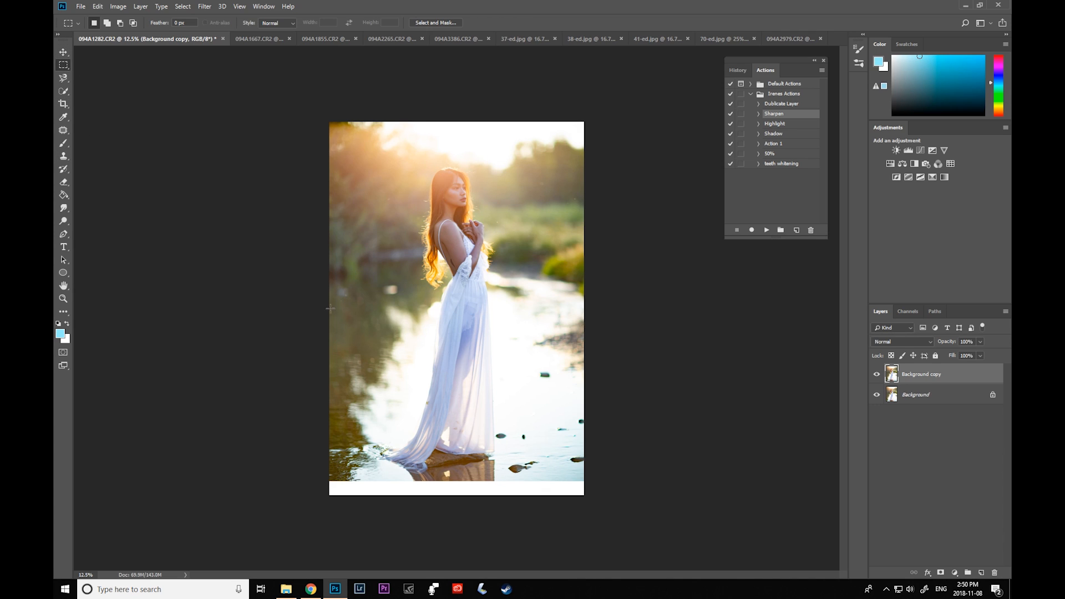
drag(324, 322, 627, 500)
drag(534, 362, 533, 381)
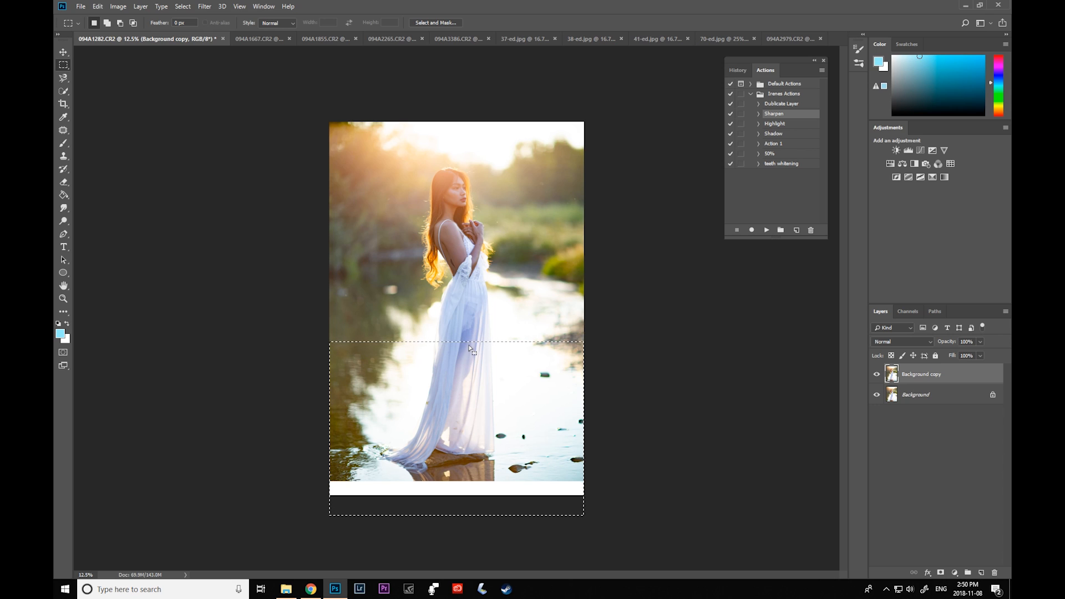
drag(482, 365, 483, 370)
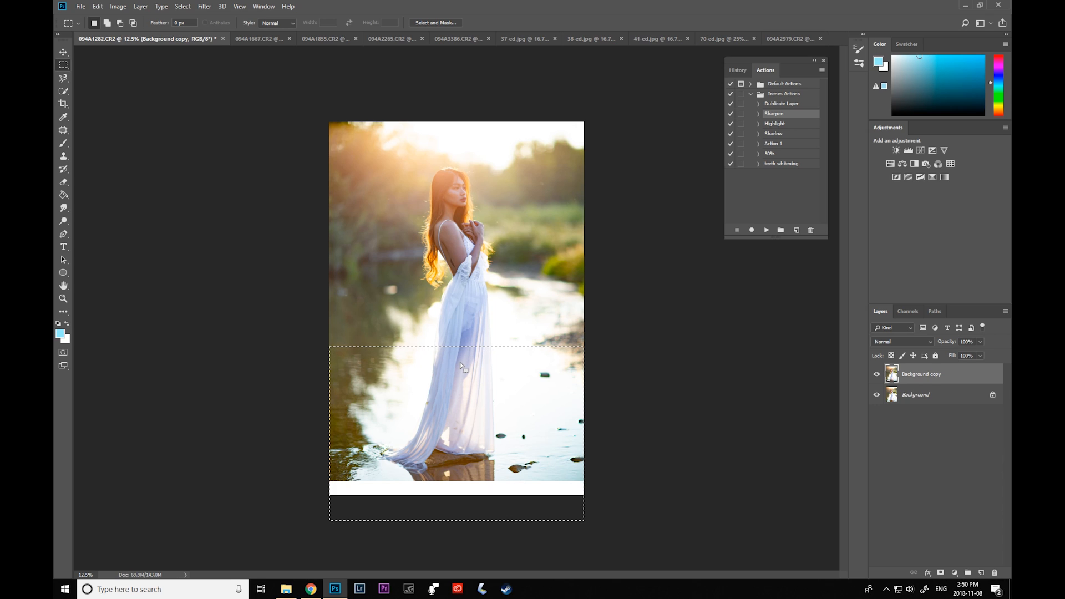
Stretch the selected lower part downward with Distort to about 112% height, covering the blank strip, and apply the transformation.
right_click(461, 362)
click(492, 461)
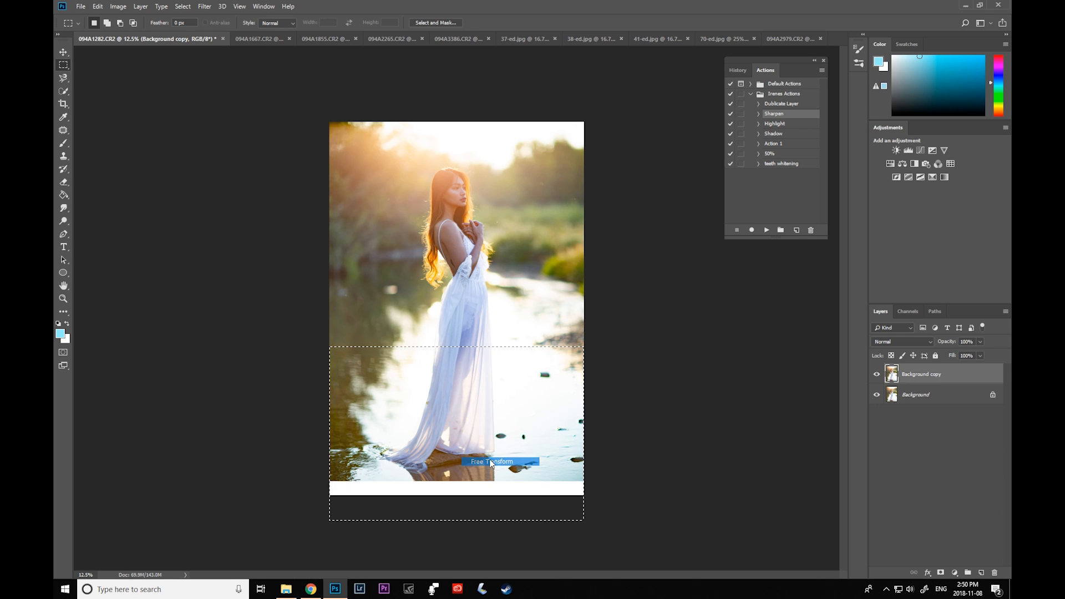
right_click(466, 377)
click(477, 414)
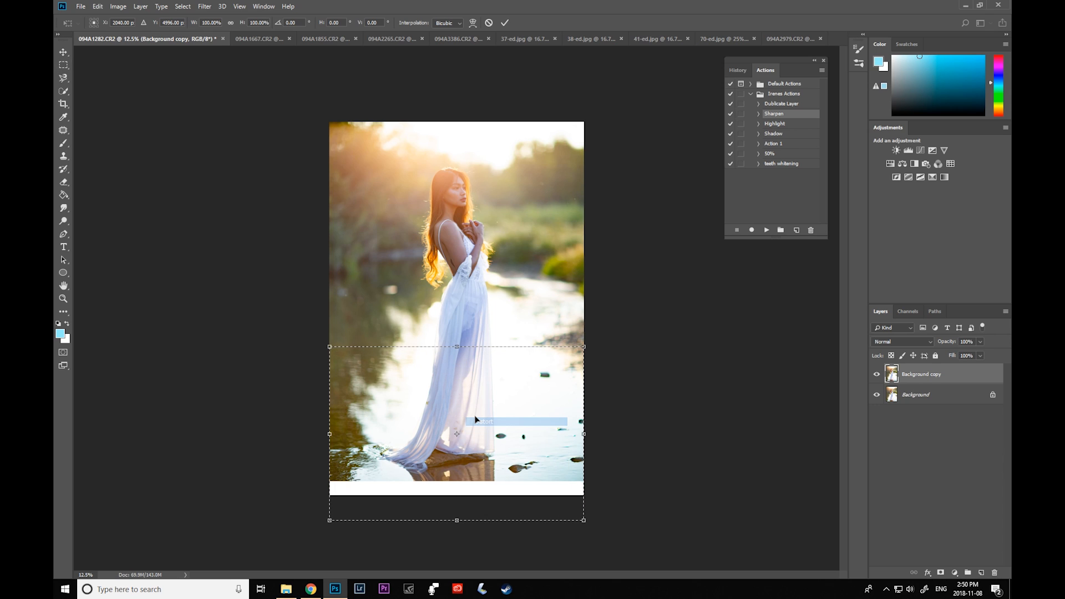
drag(456, 521, 457, 541)
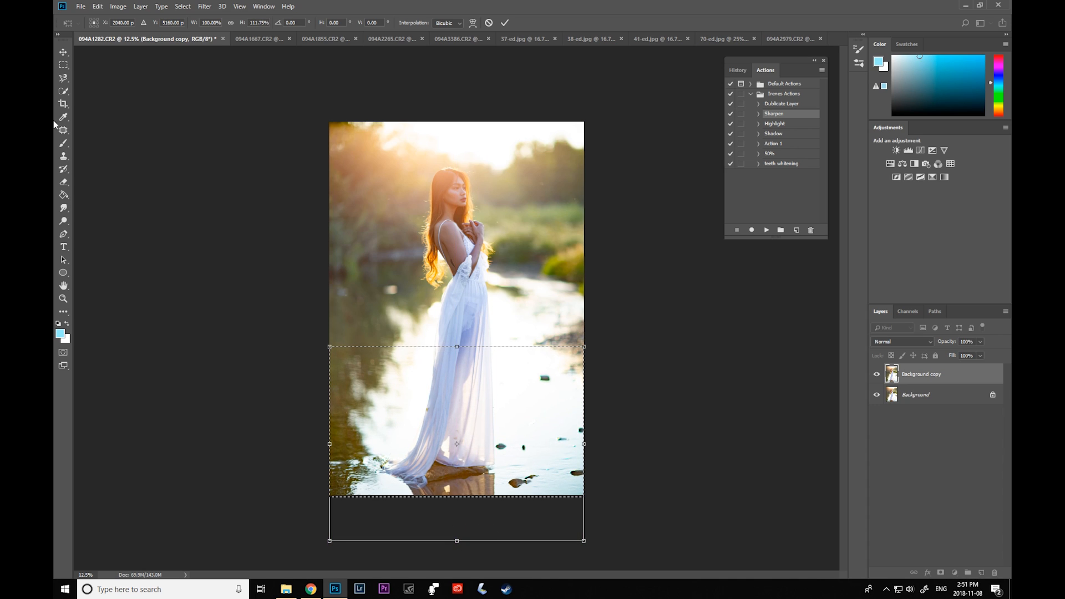
click(63, 51)
click(474, 218)
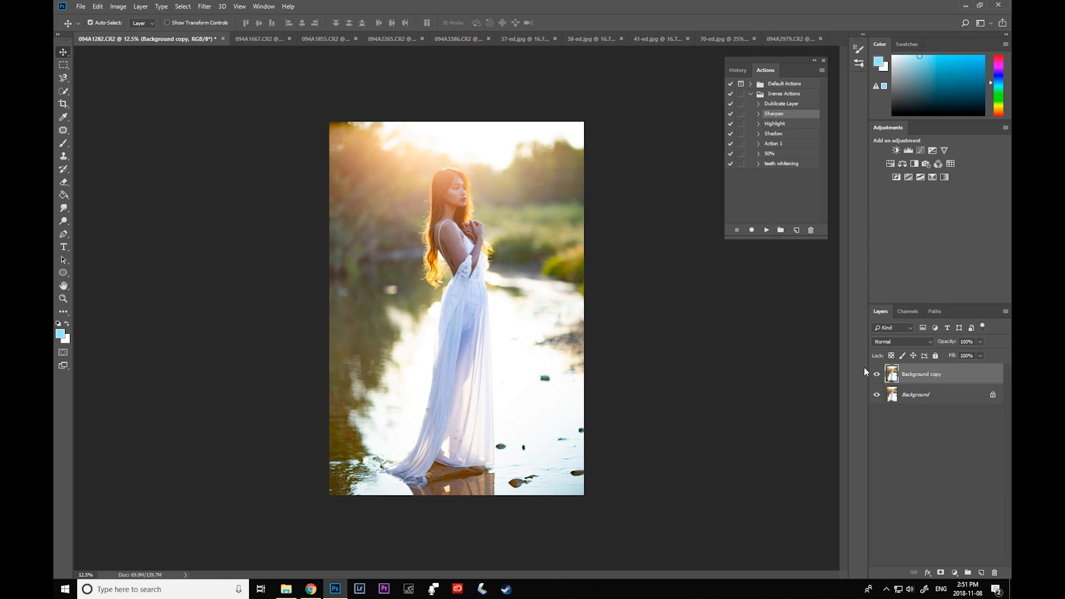
Toggle the Background copy layer's visibility to compare the model's legs and dress before and after lengthening.
click(877, 374)
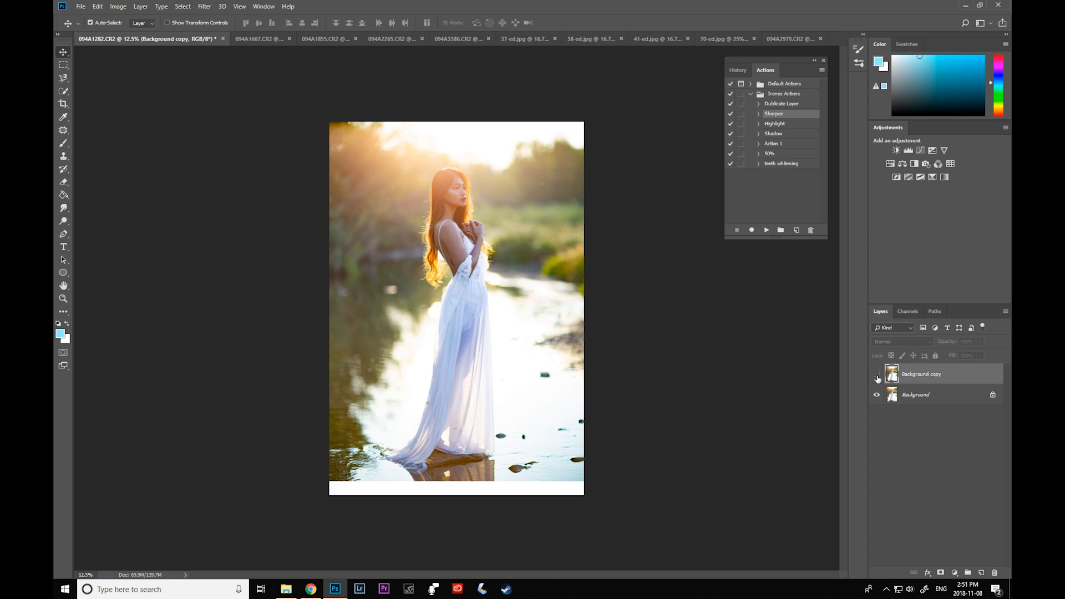
click(877, 375)
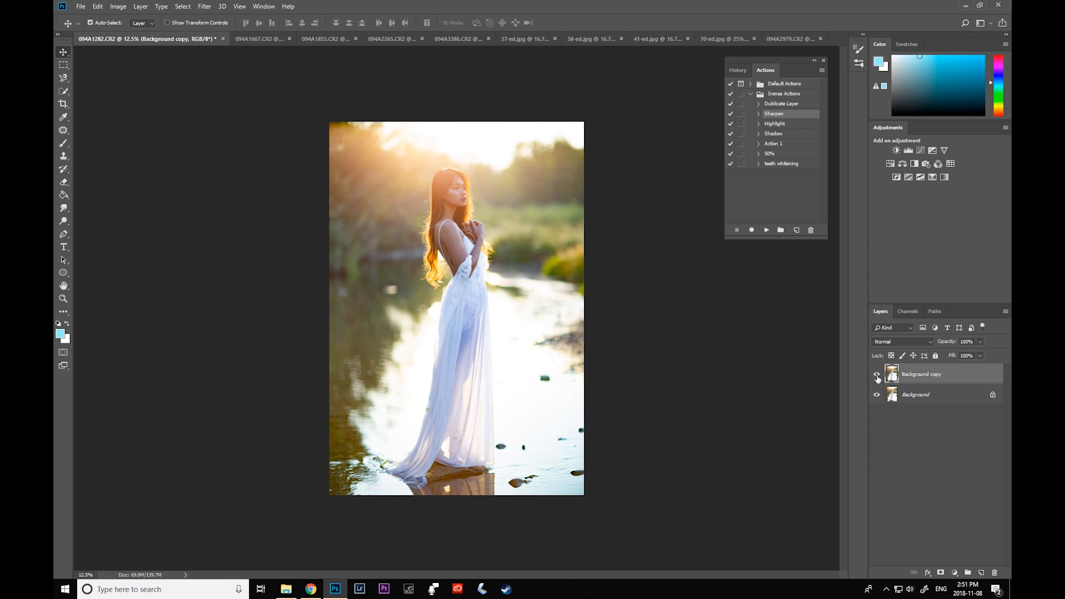
click(877, 376)
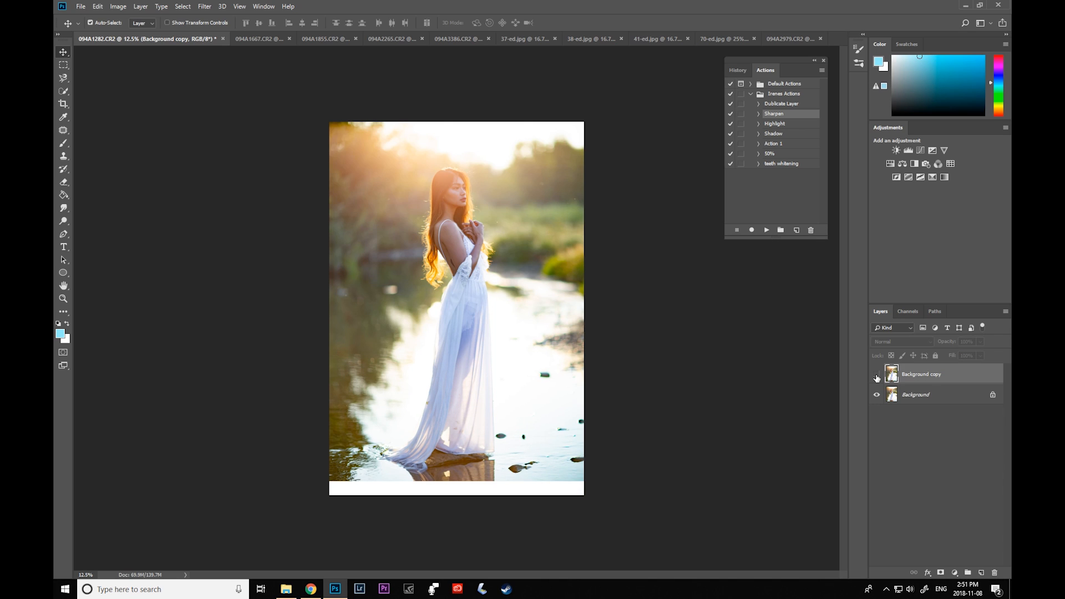
click(877, 376)
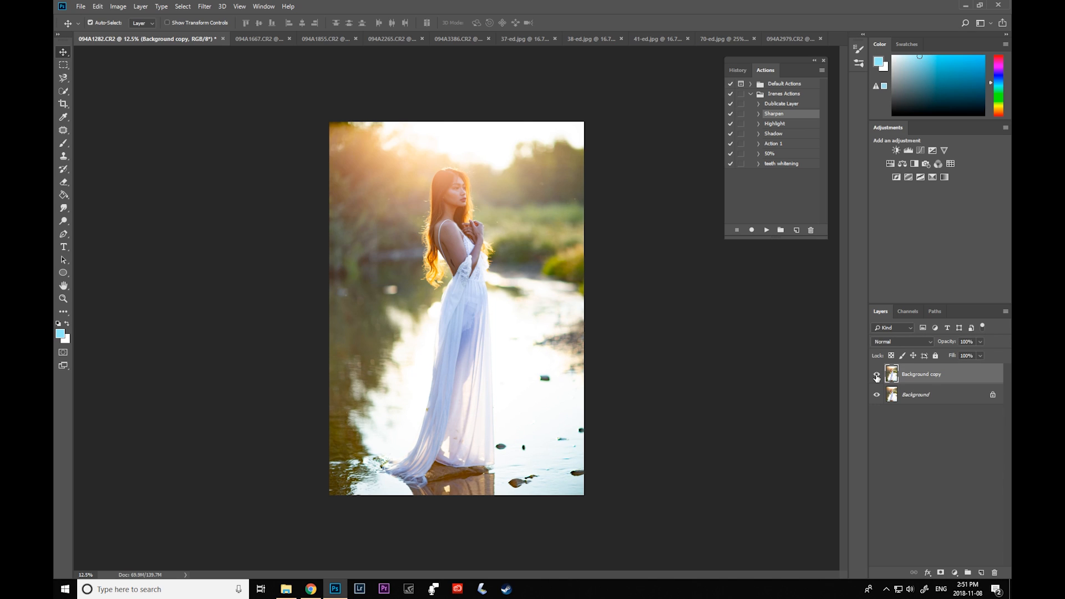
click(877, 377)
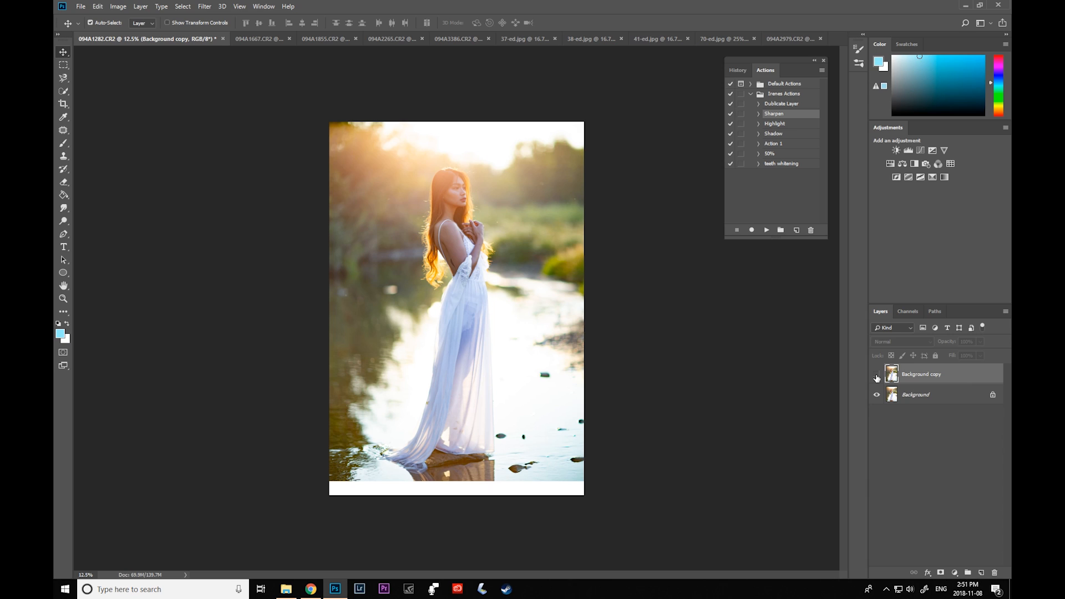
click(877, 376)
click(877, 376)
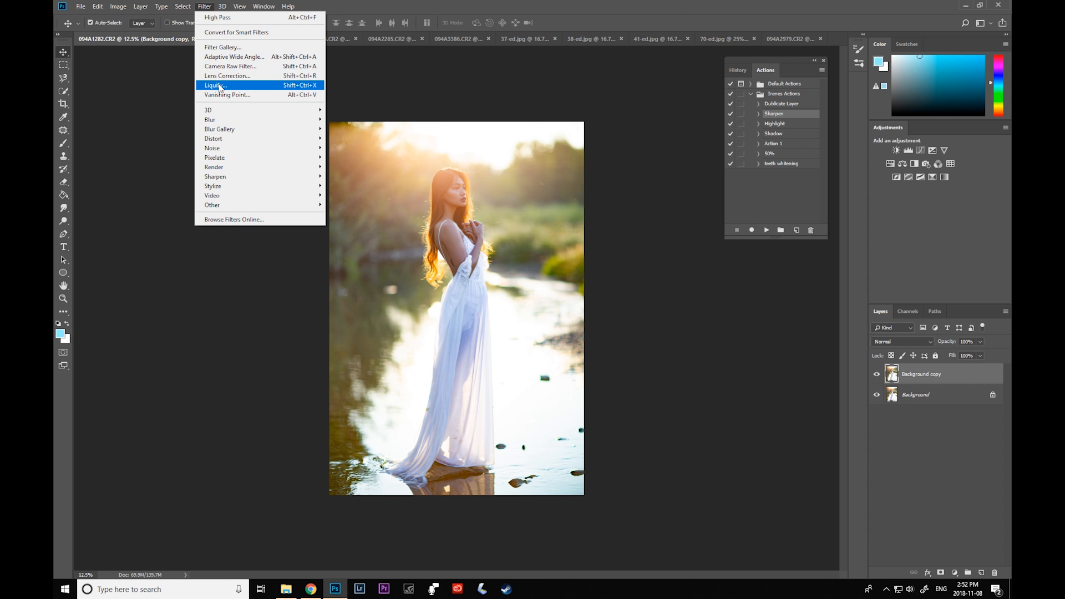
Open the Liquify filter on the Background copy layer and set the Forward Warp brush size to 500.
click(219, 87)
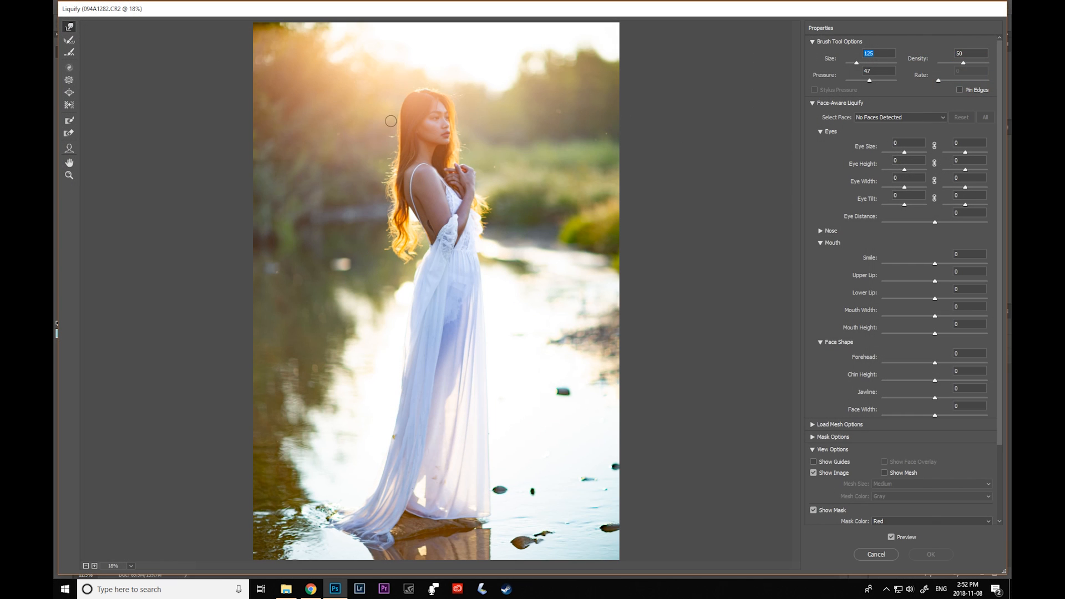
key(])
key(])
key(])
key(])
key(])
key(])
key(])
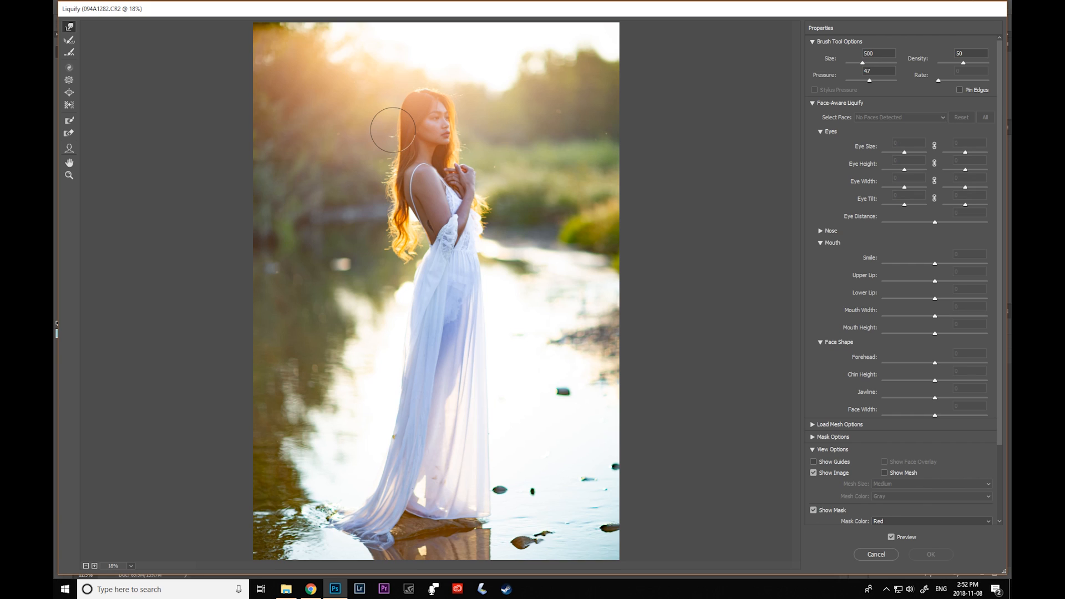
key(bracketleft)
key(bracketright)
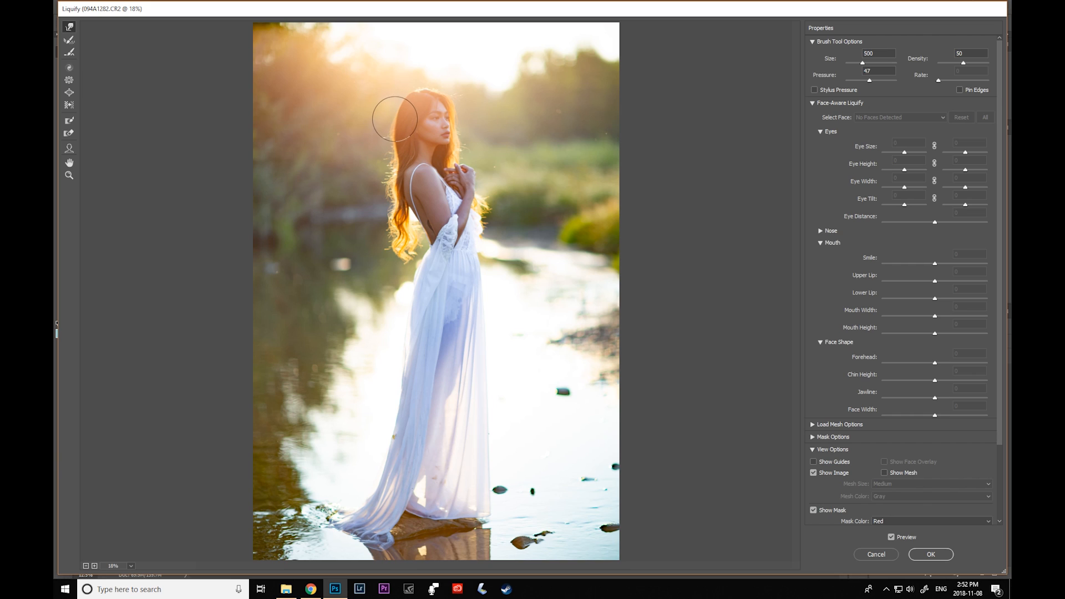
Push the hair behind the model's back outward with the size 500 brush, from shoulder level to the lower curls.
key(bracketleft)
key(bracketleft)
key(bracketright)
key(bracketright)
drag(385, 176, 379, 176)
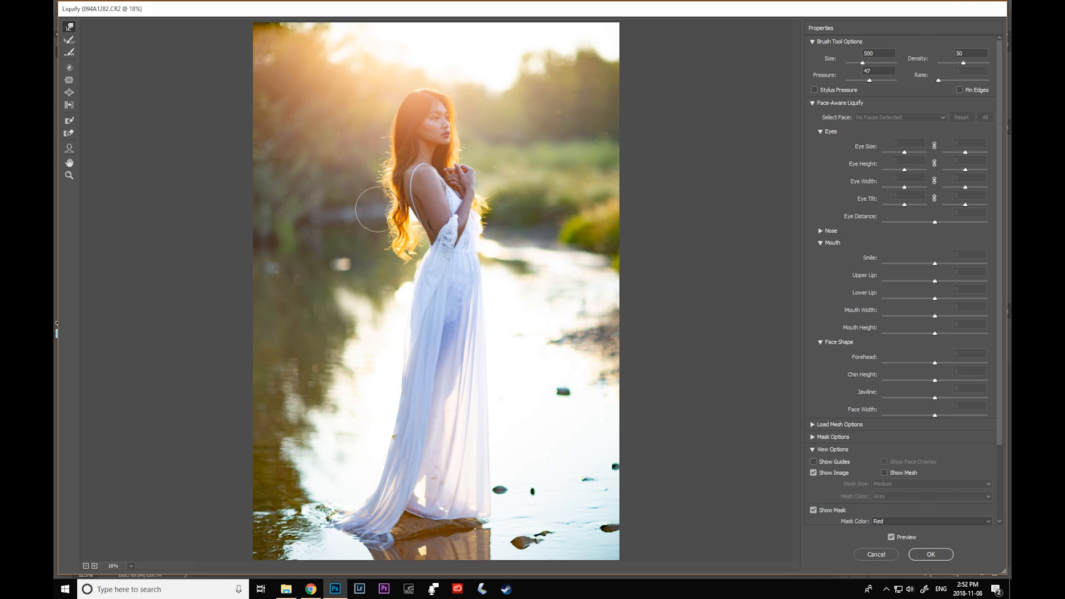
drag(394, 239, 385, 236)
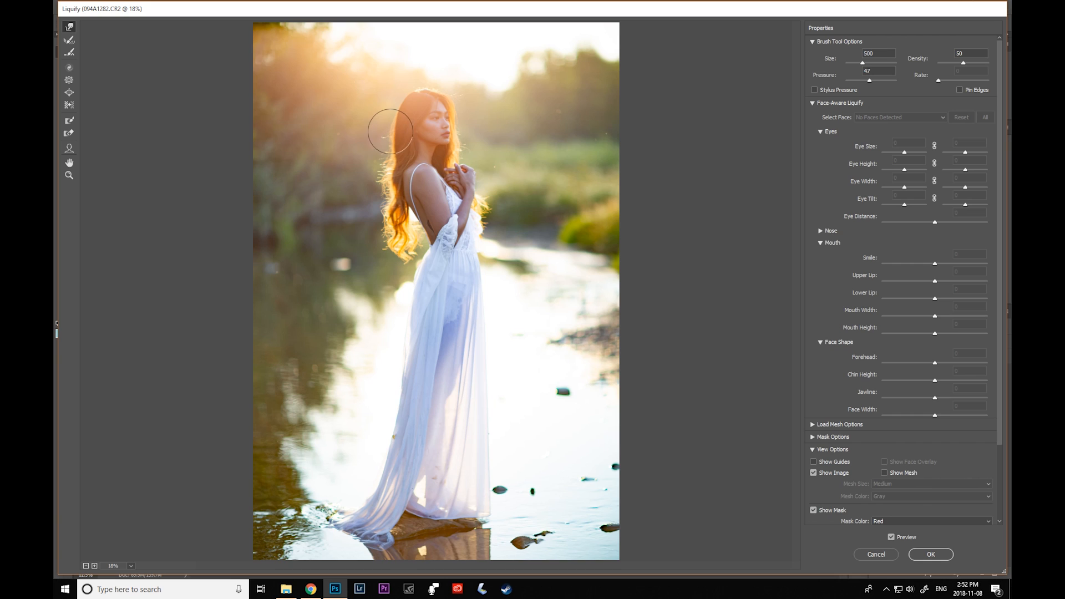
Set the brush size to 400 and reshape the hair behind the model's neck and shoulder with a downward, outward stroke.
key(bracketleft)
key(bracketleft)
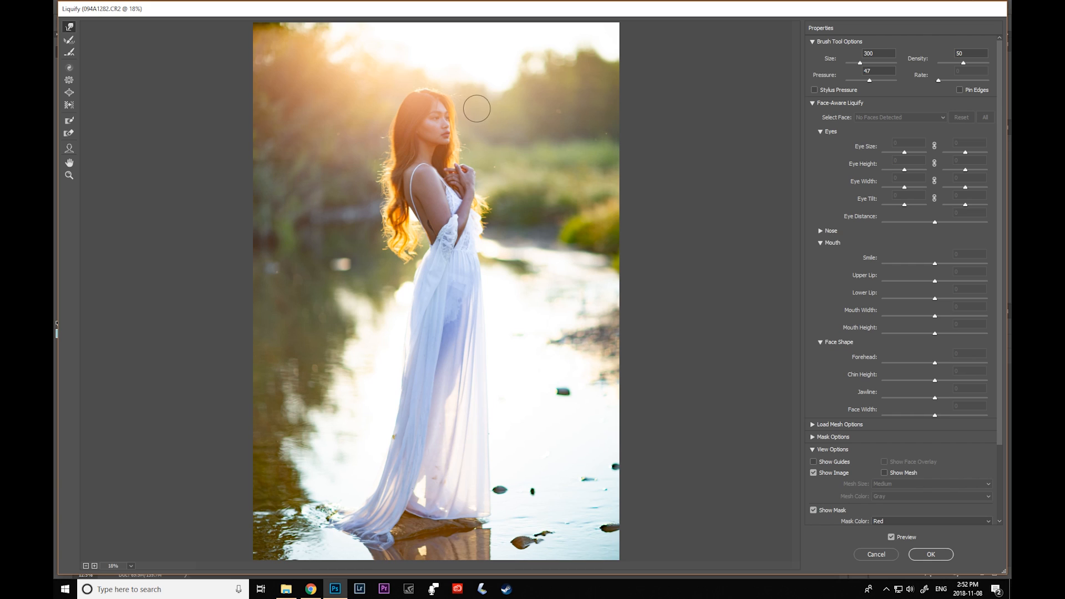
key(bracketleft)
key(bracketleft)
key(bracketright)
key(bracketright)
key(bracketleft)
key(bracketleft)
key(bracketright)
key(bracketright)
key(bracketright)
key(bracketright)
drag(392, 160, 384, 181)
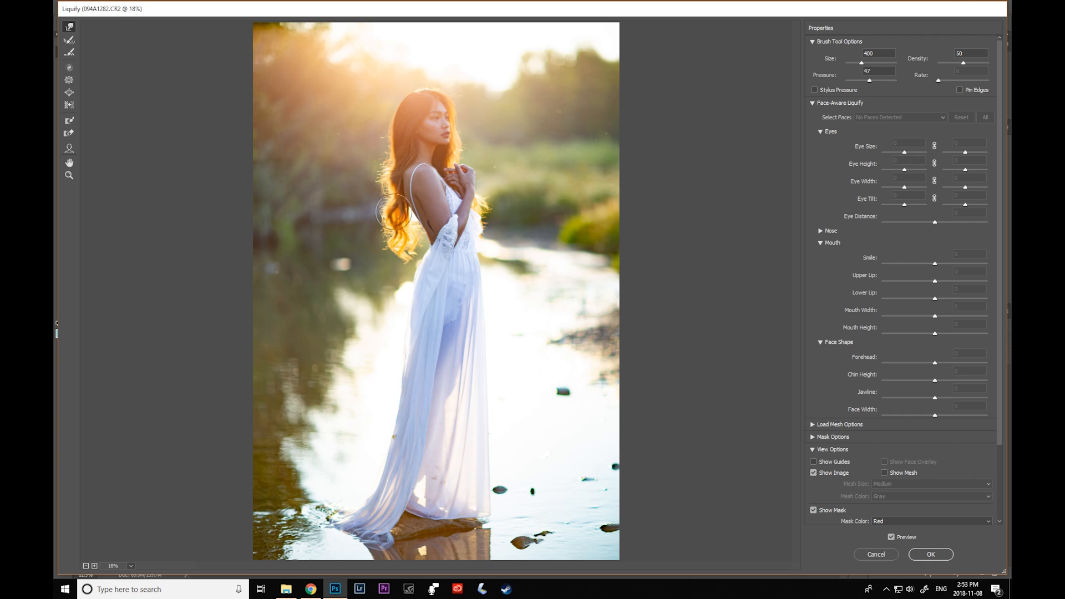
Apply the Liquify hair changes and toggle the Background copy layer's visibility to compare the river portrait before and after retouching.
click(916, 556)
click(877, 375)
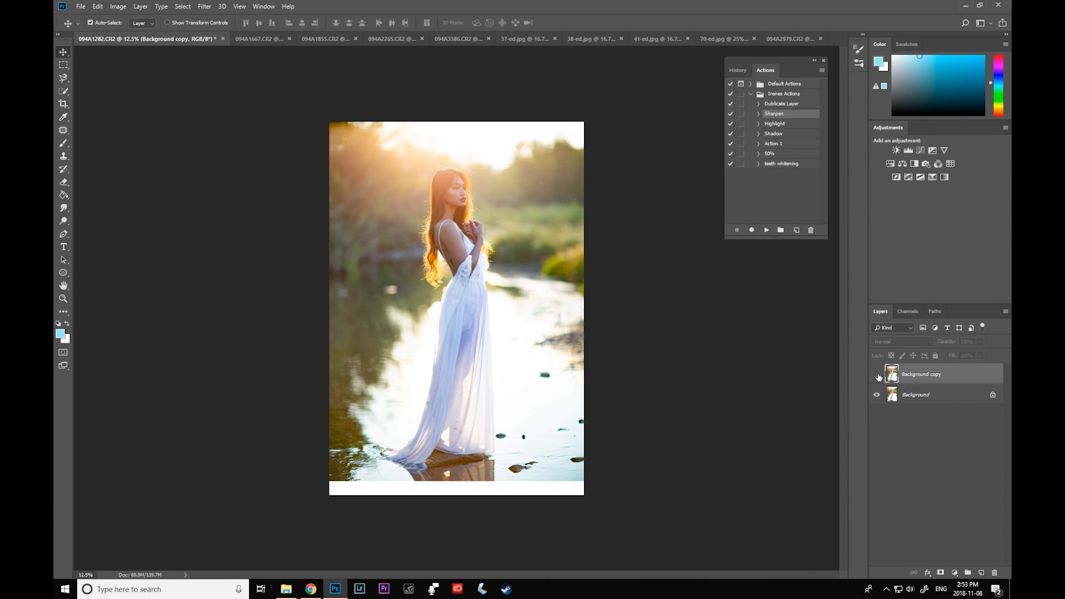
click(878, 376)
click(879, 378)
click(878, 378)
click(877, 378)
click(876, 377)
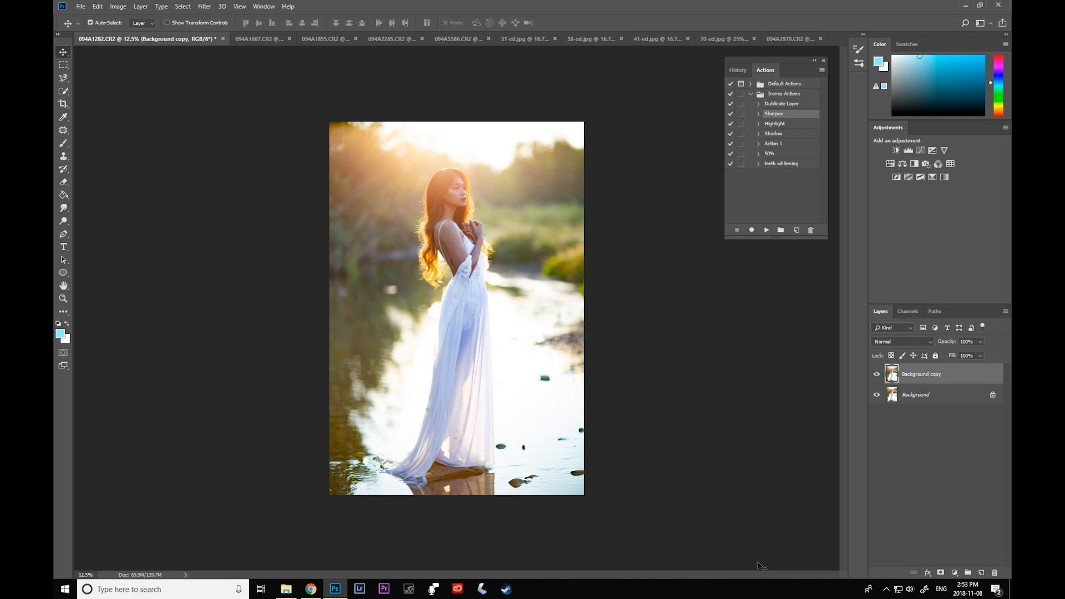
click(878, 375)
click(877, 376)
click(878, 376)
click(878, 376)
click(878, 377)
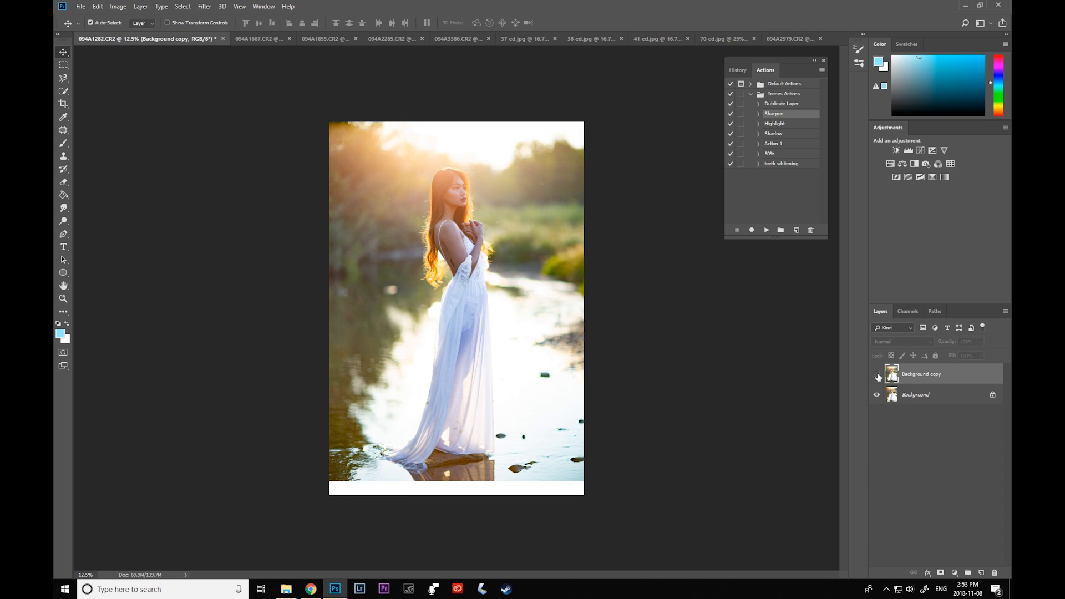
click(877, 377)
click(877, 376)
click(878, 376)
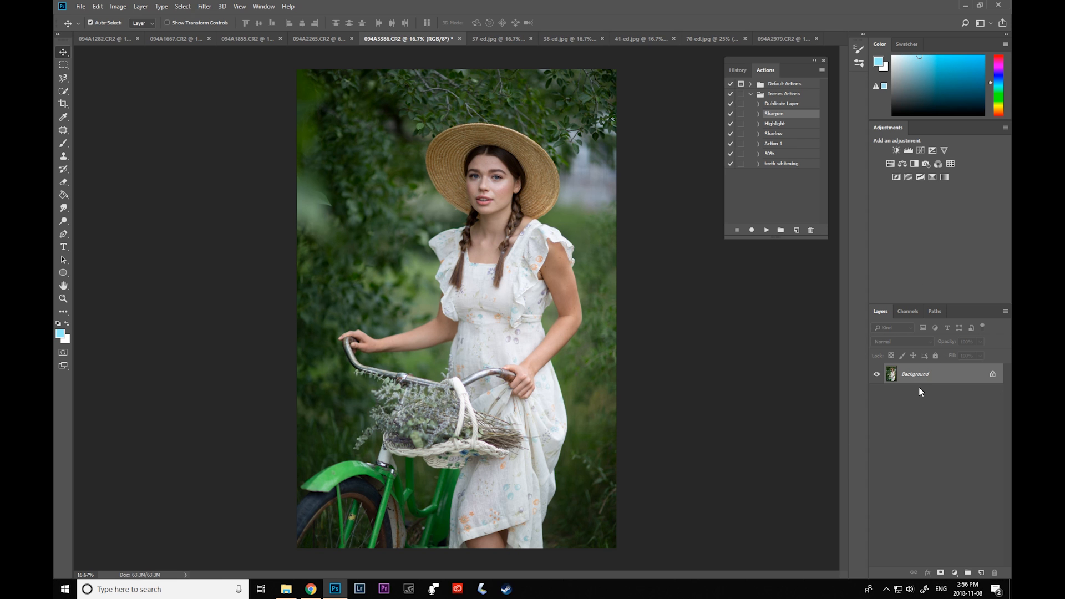
Duplicate the Background layer of the bicycle portrait as Background copy and open the Liquify filter on it.
right_click(916, 377)
click(926, 395)
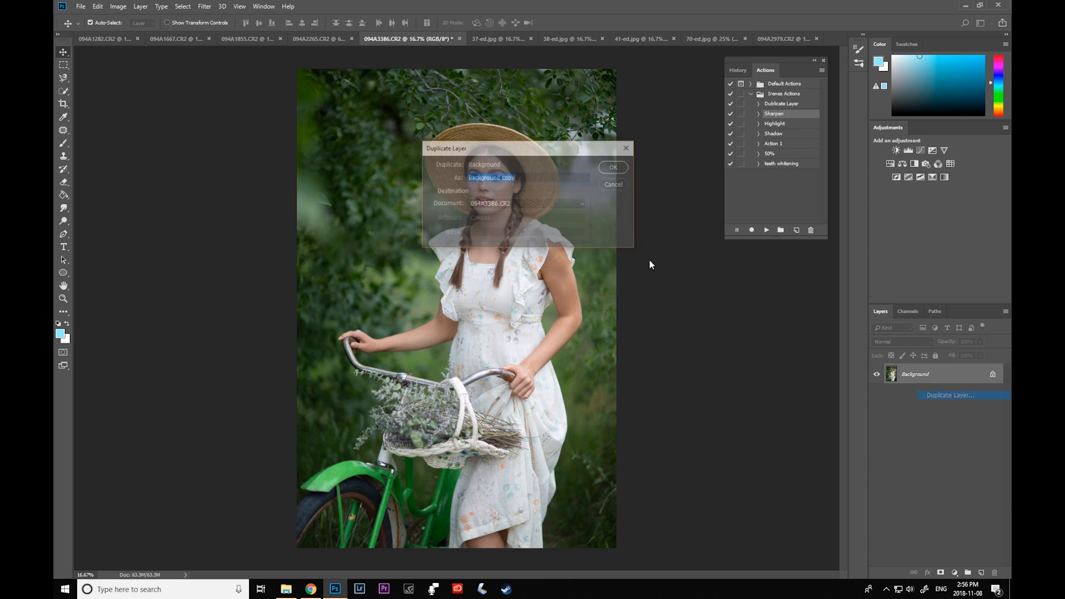
click(610, 169)
click(204, 6)
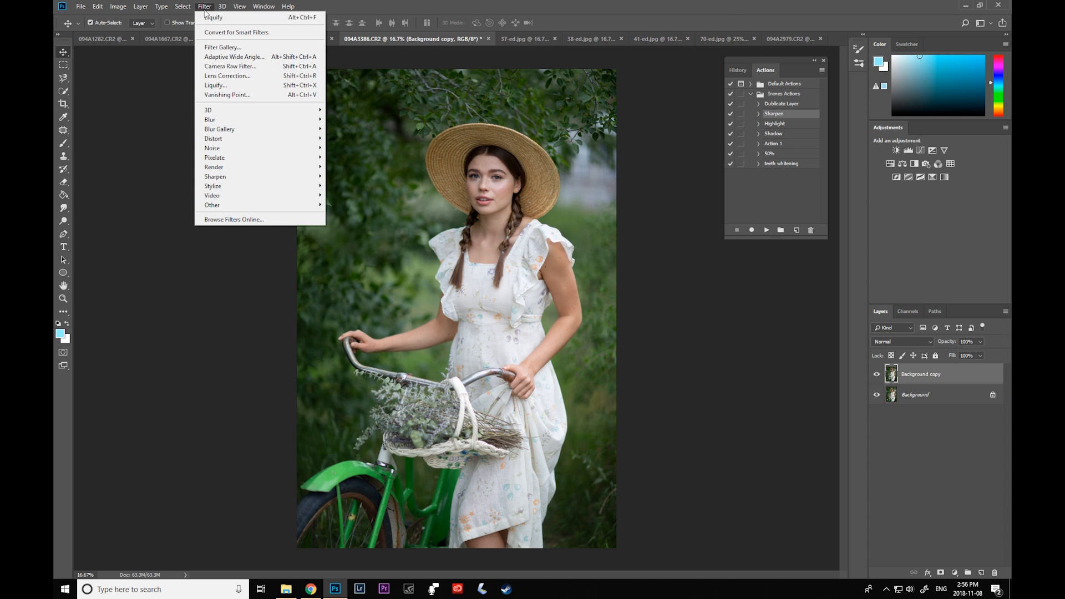
click(205, 85)
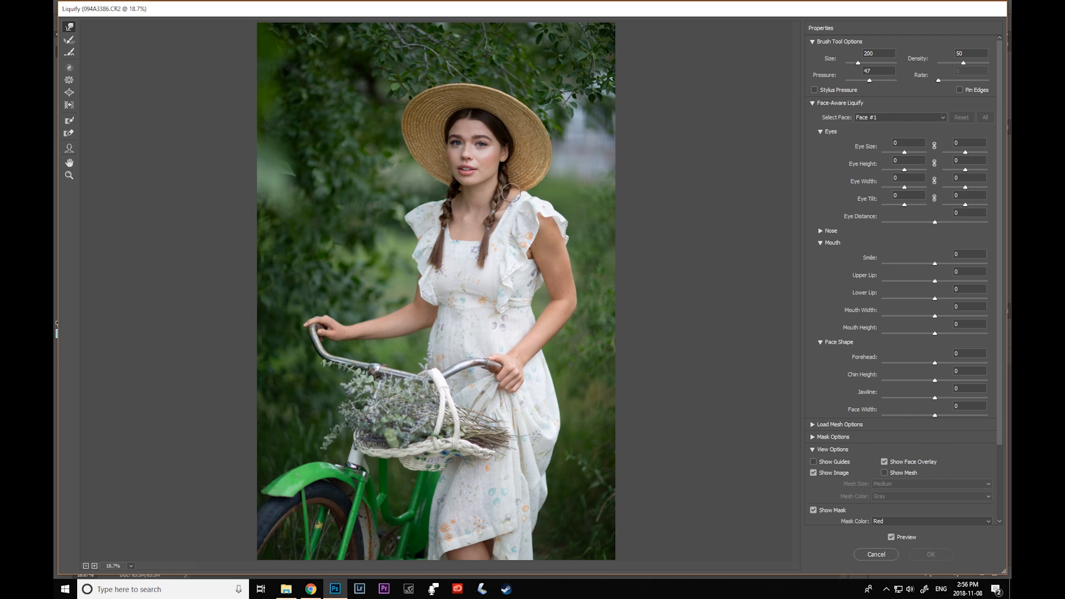
Reshape the braid area beside the model's neck with the Forward Warp brush, using sizes such as 500 and 400, and apply Liquify.
key(bracketright)
key(bracketright)
click(504, 191)
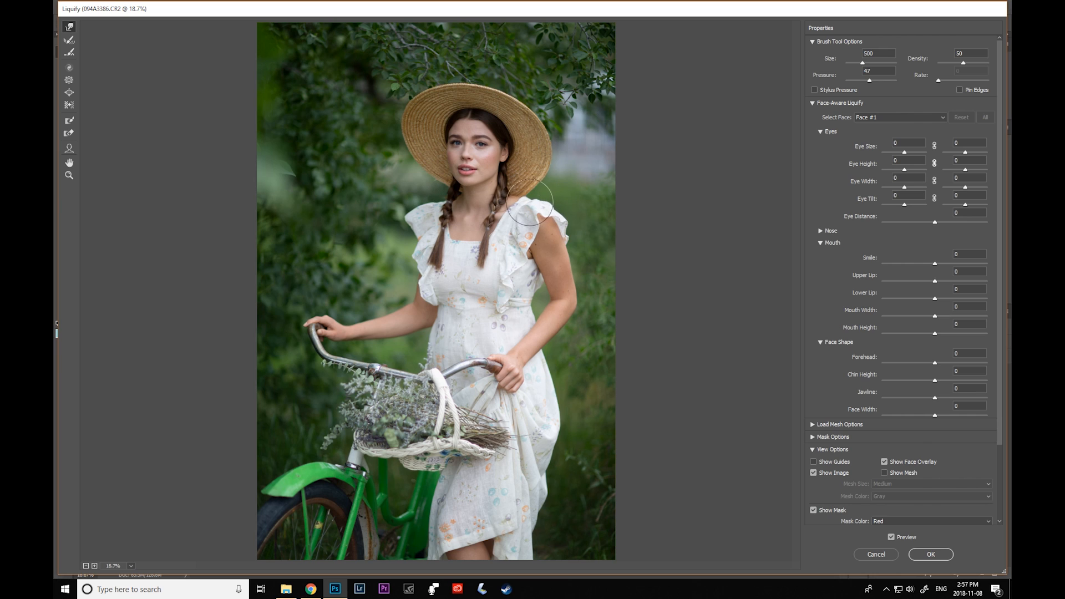
key(bracketleft)
key(bracketleft)
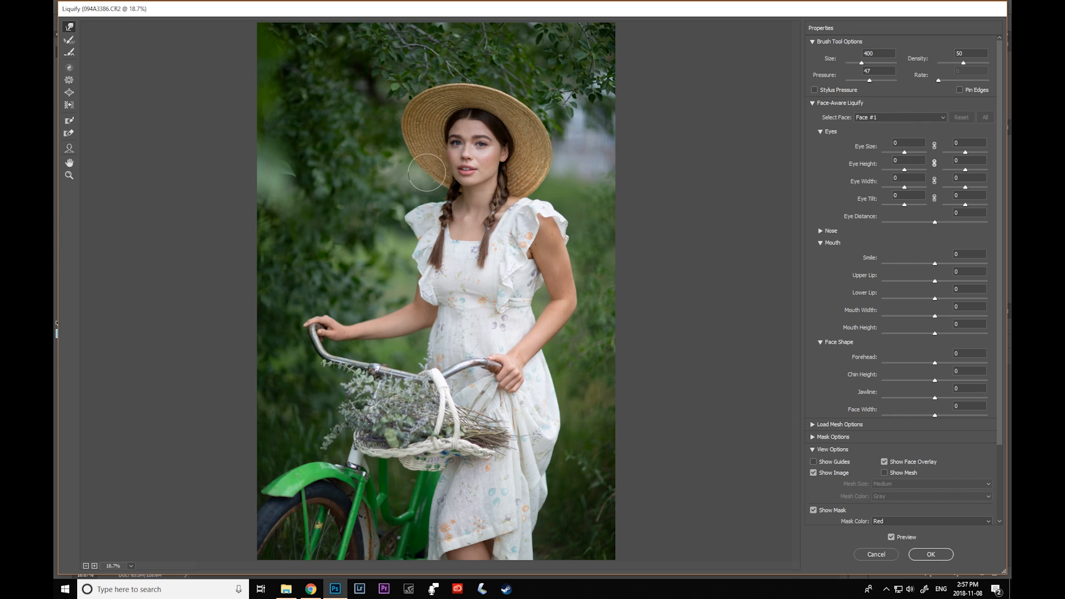
key(bracketleft)
key(bracketleft)
key(bracketright)
click(930, 554)
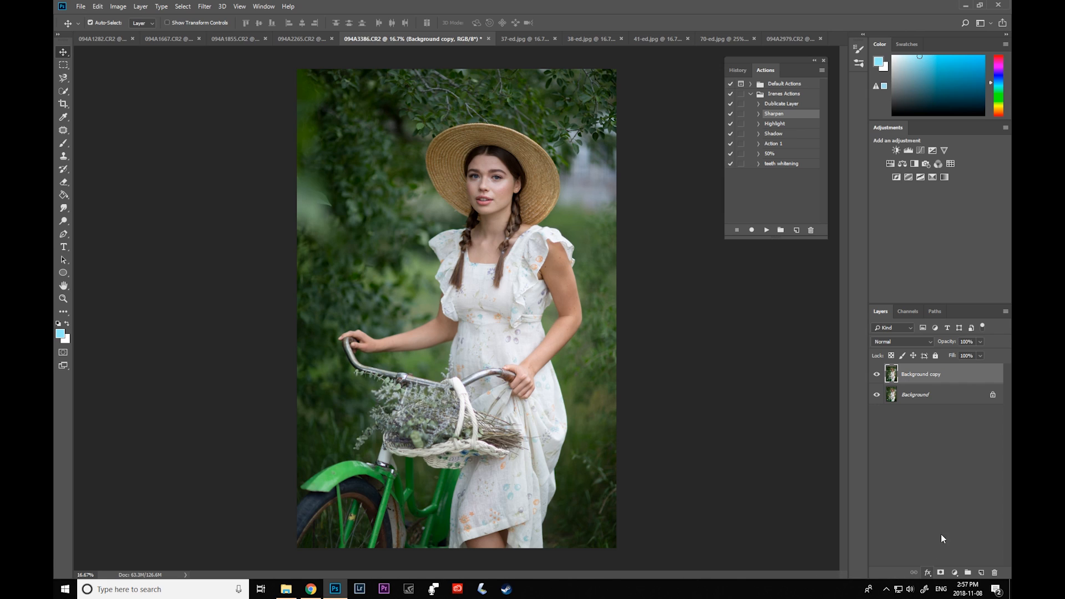
Toggle the Background copy layer's visibility to compare the bicycle portrait before and after the Liquify changes.
click(877, 375)
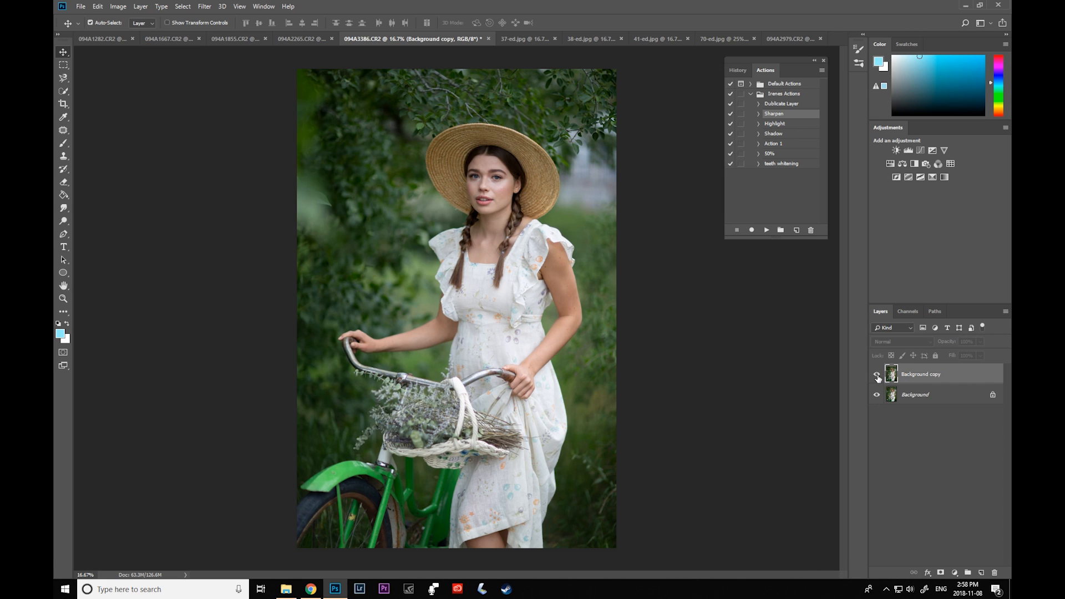
click(877, 375)
click(877, 375)
click(877, 375)
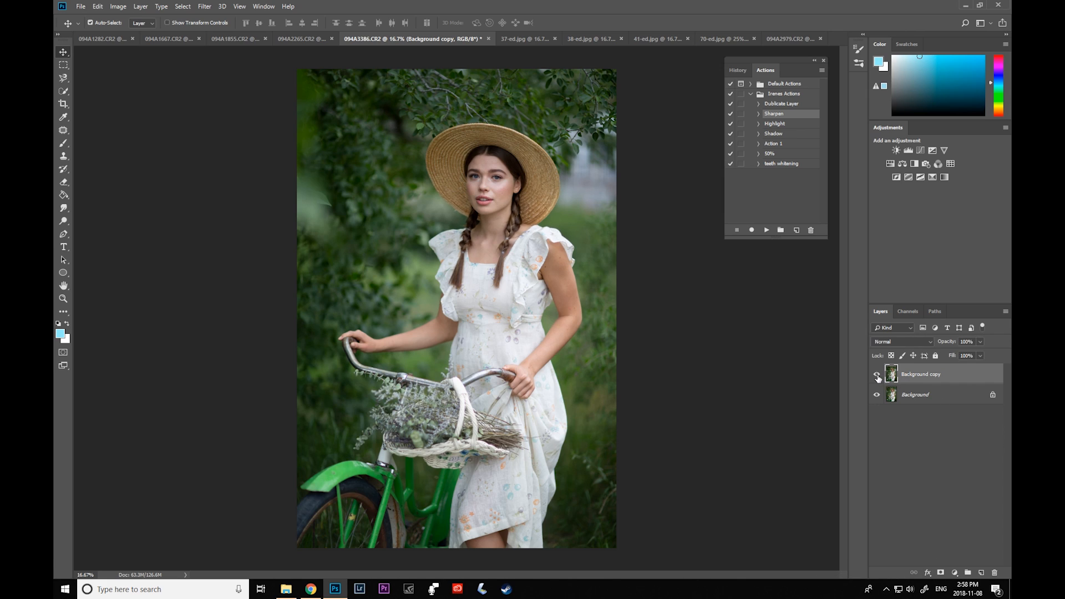
click(877, 376)
click(877, 376)
click(877, 375)
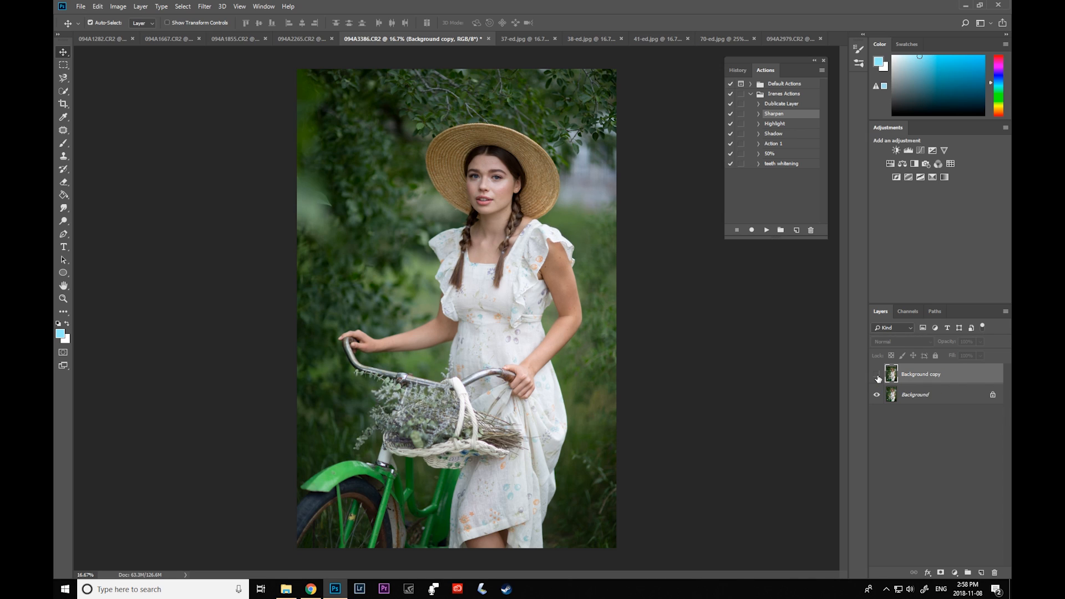
click(877, 375)
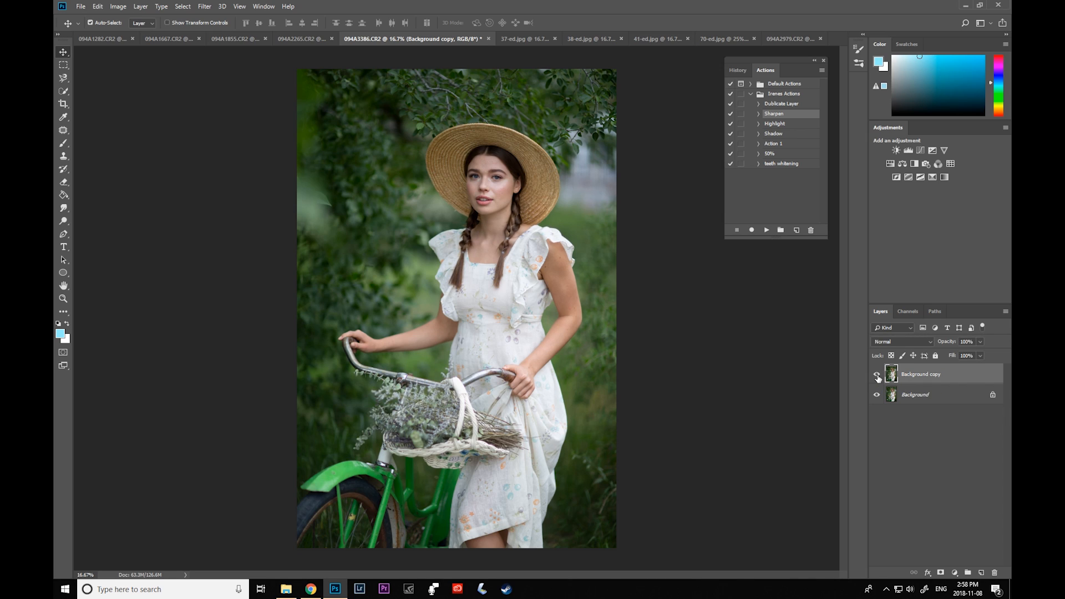
click(877, 376)
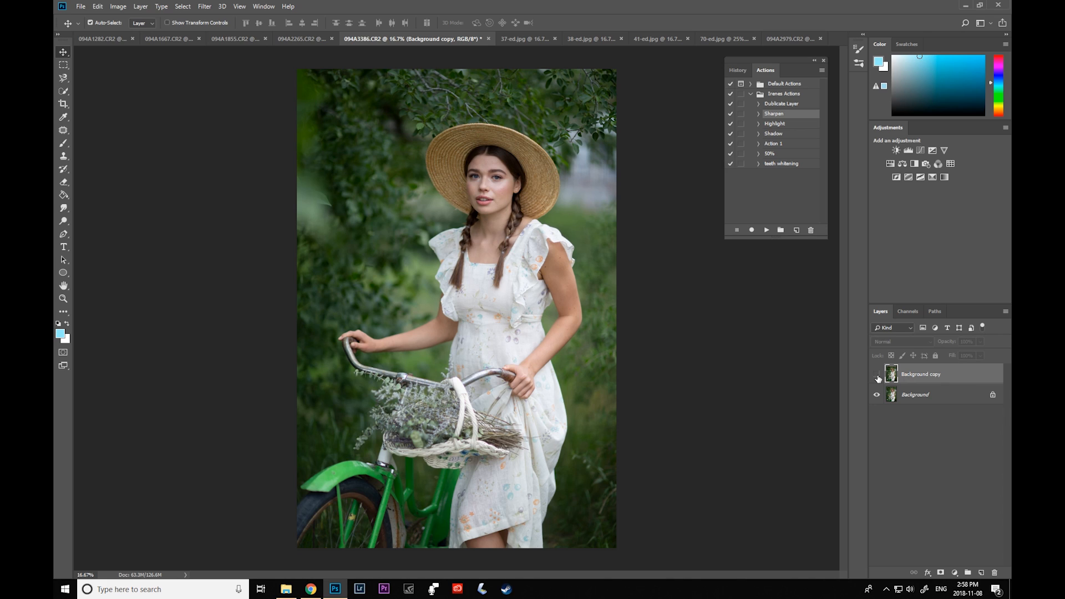
click(877, 376)
click(877, 376)
click(877, 376)
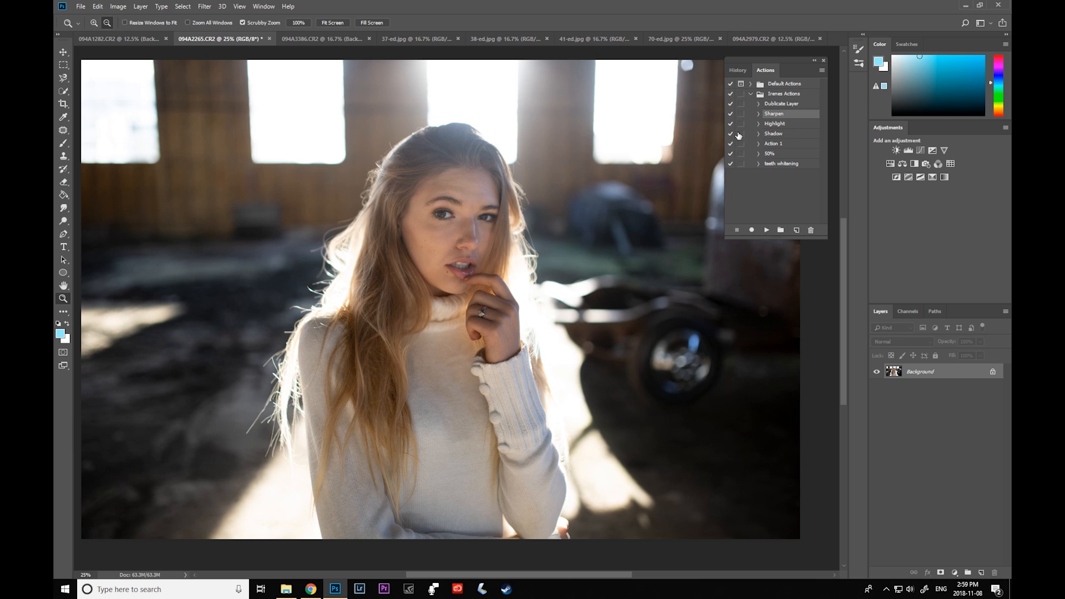
Duplicate the Background layer of the turtleneck portrait 094A2265.CR2 as Background copy.
right_click(937, 367)
click(941, 391)
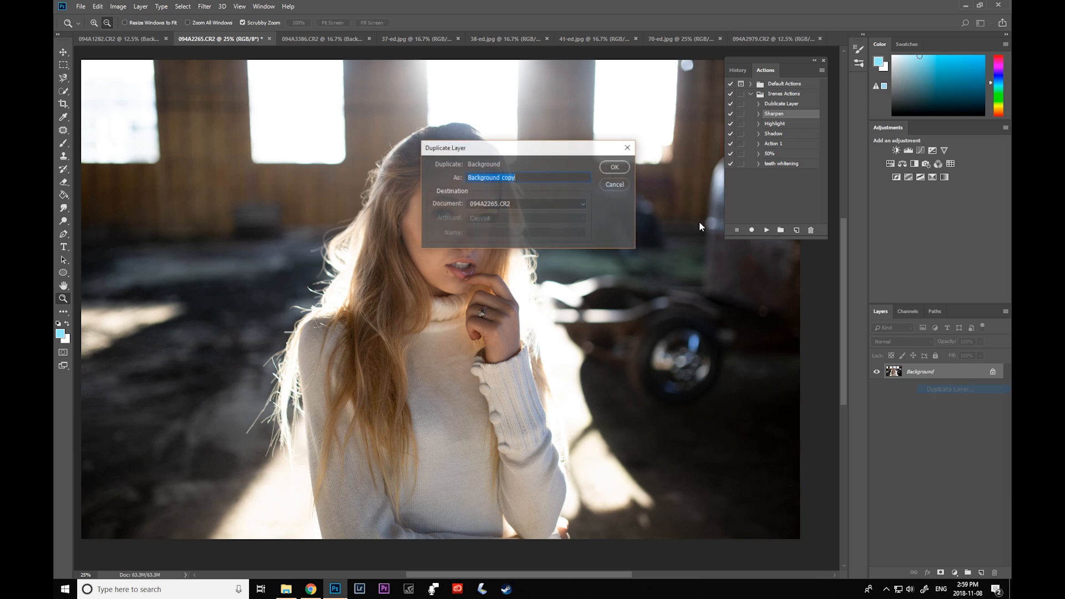
click(619, 167)
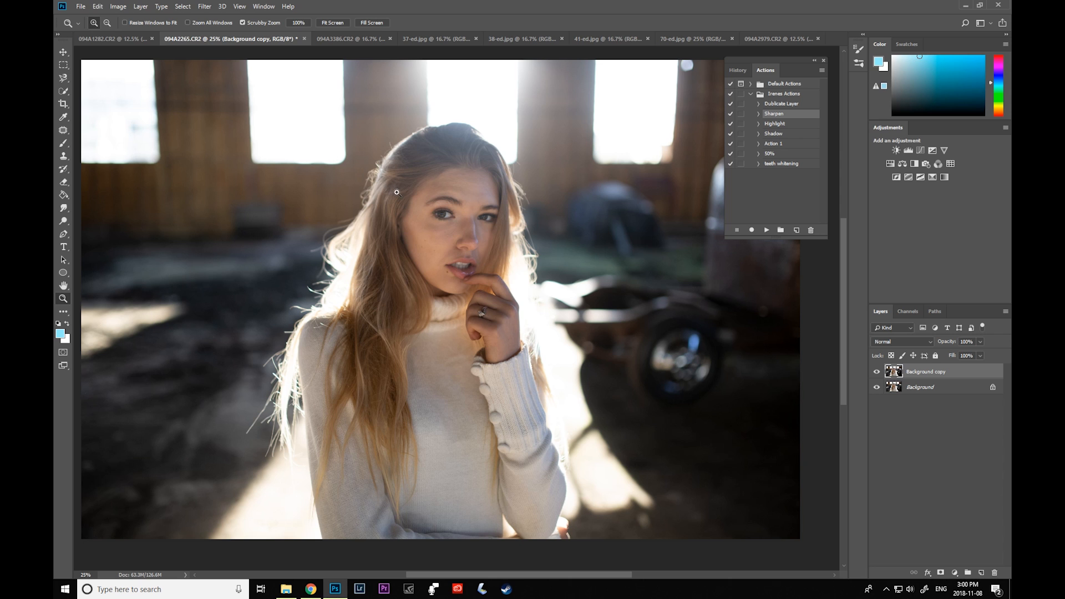
Sample the skin tone from the model's forehead above the inner brows with the Eyedropper.
click(422, 216)
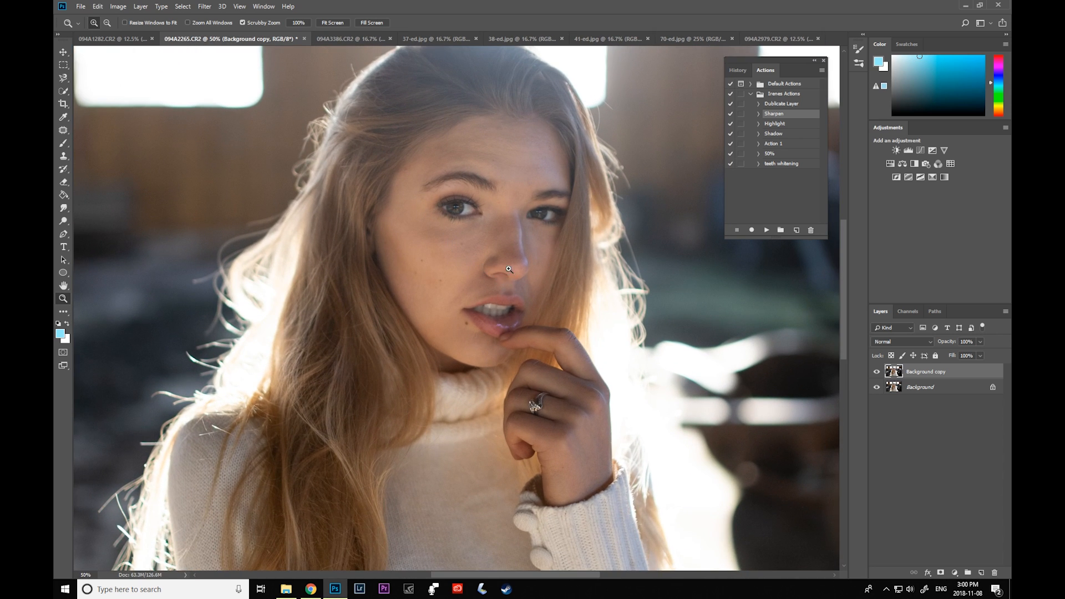
click(65, 117)
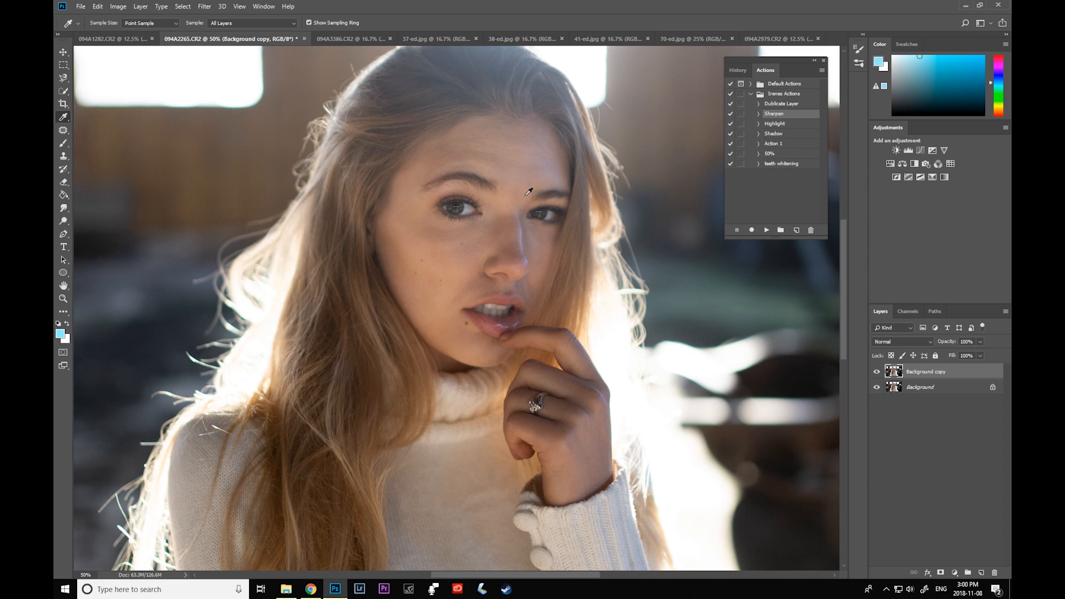
click(517, 158)
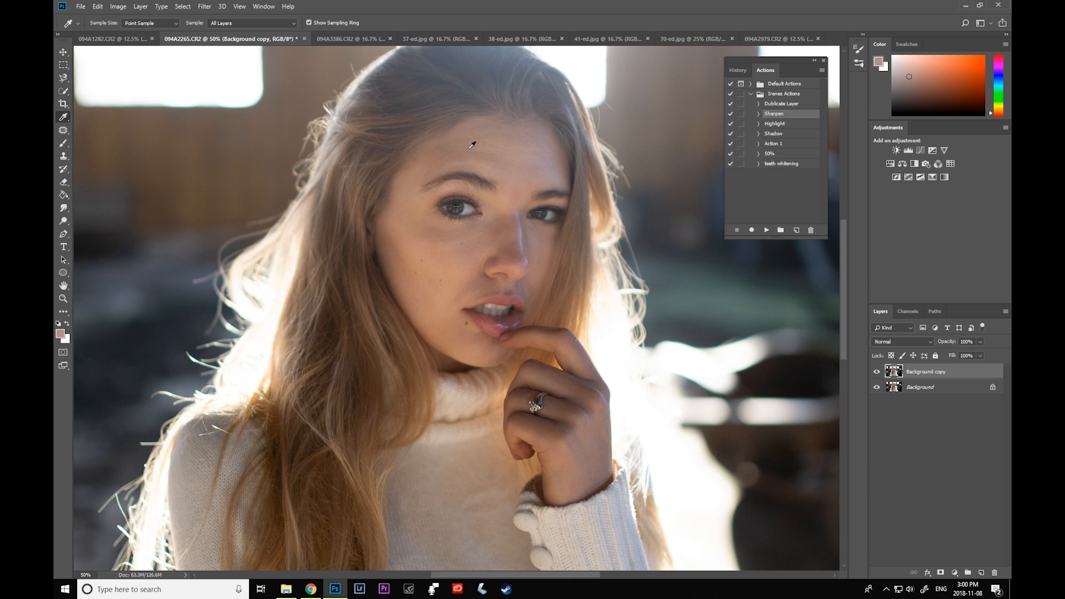
click(520, 157)
Set a soft 150 px brush with 0% hardness and paint the sampled skin tone over the forehead.
click(63, 143)
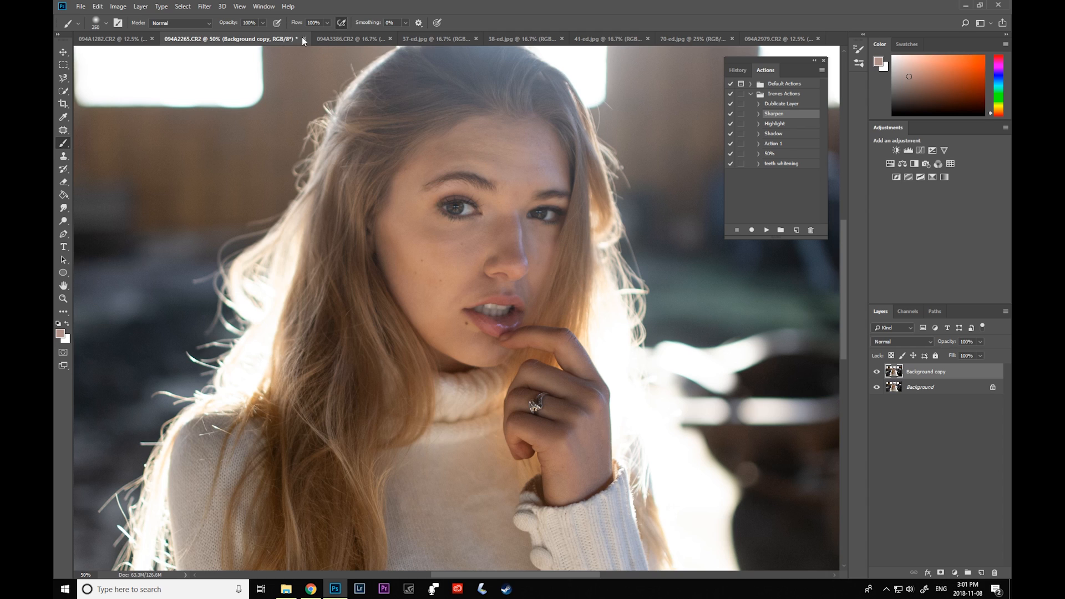
click(263, 23)
drag(227, 36, 290, 43)
key(bracketleft)
click(106, 24)
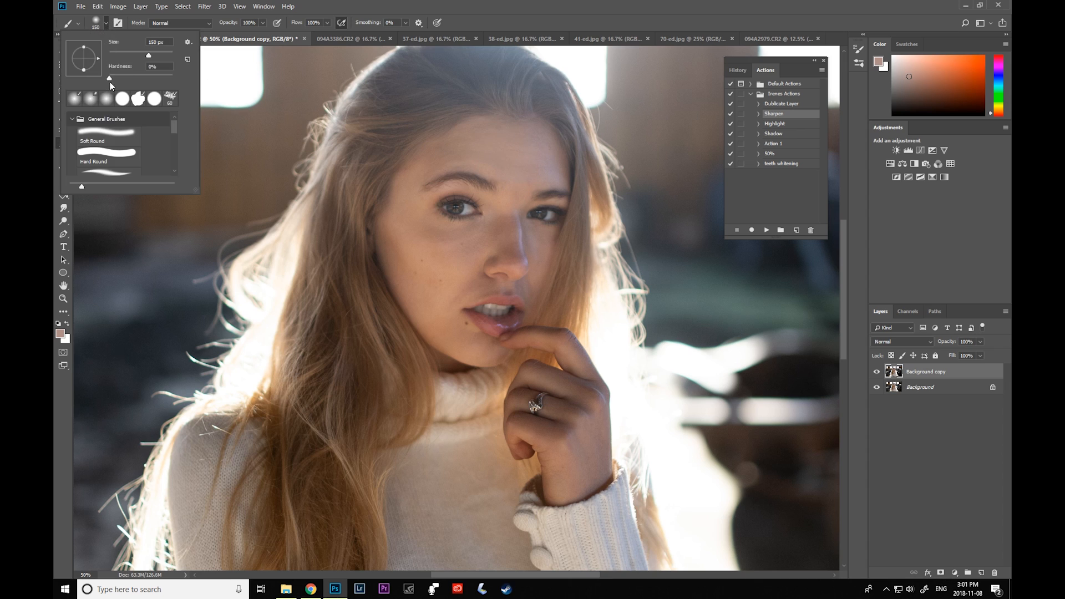
click(510, 147)
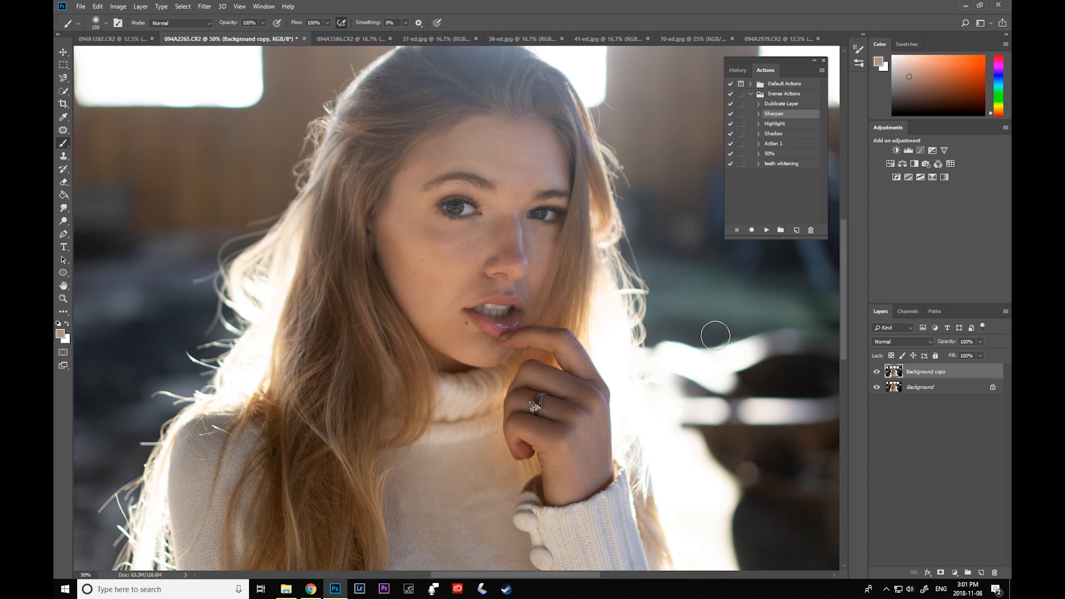
Toggle the Background copy layer's visibility to compare the forehead before and after painting.
click(980, 355)
key(Escape)
click(876, 372)
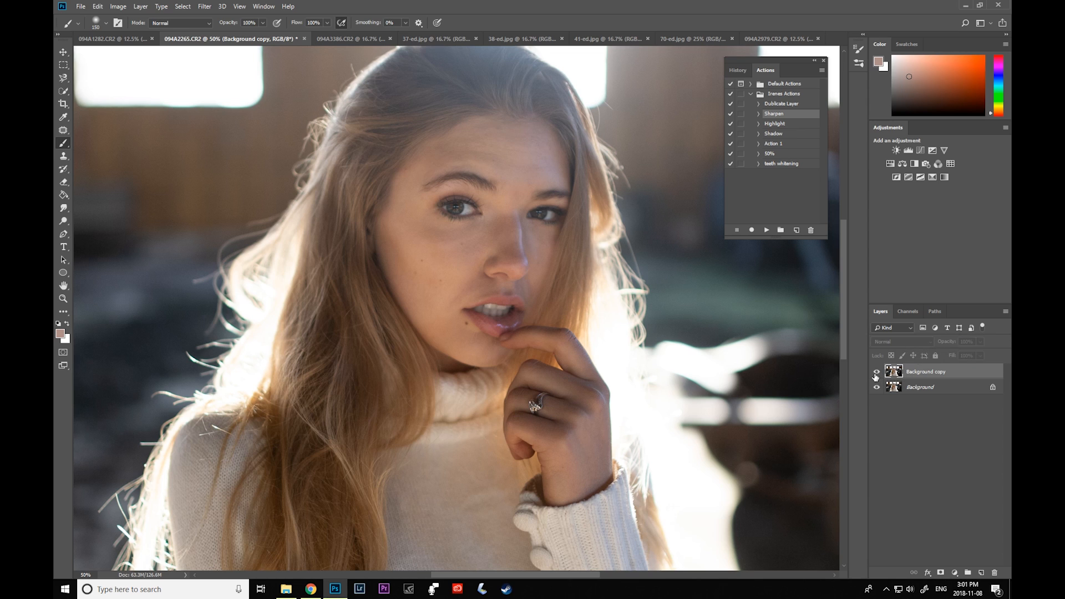
click(876, 373)
click(876, 373)
click(876, 373)
Sample the skin tone from the upper cheek below the eye and paint over that area with the 125 px brush.
key(z)
click(479, 160)
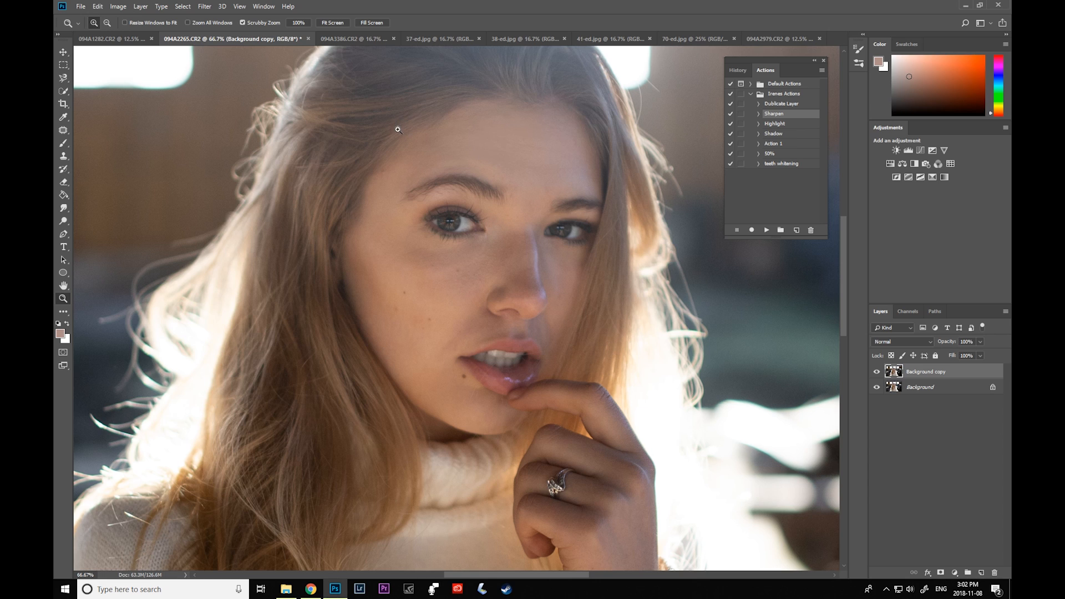
click(63, 118)
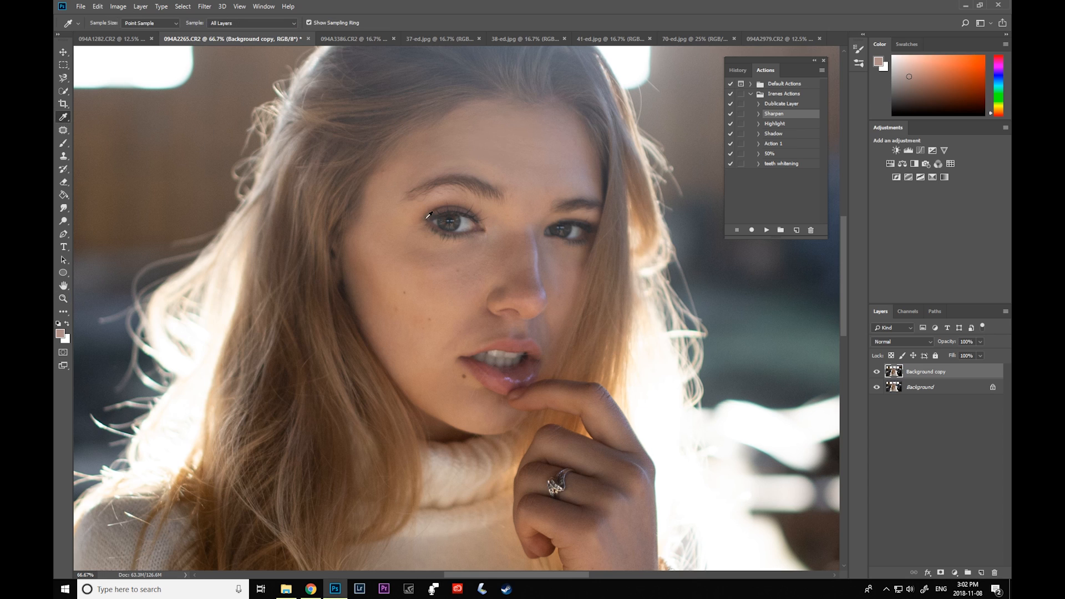
click(408, 270)
click(64, 143)
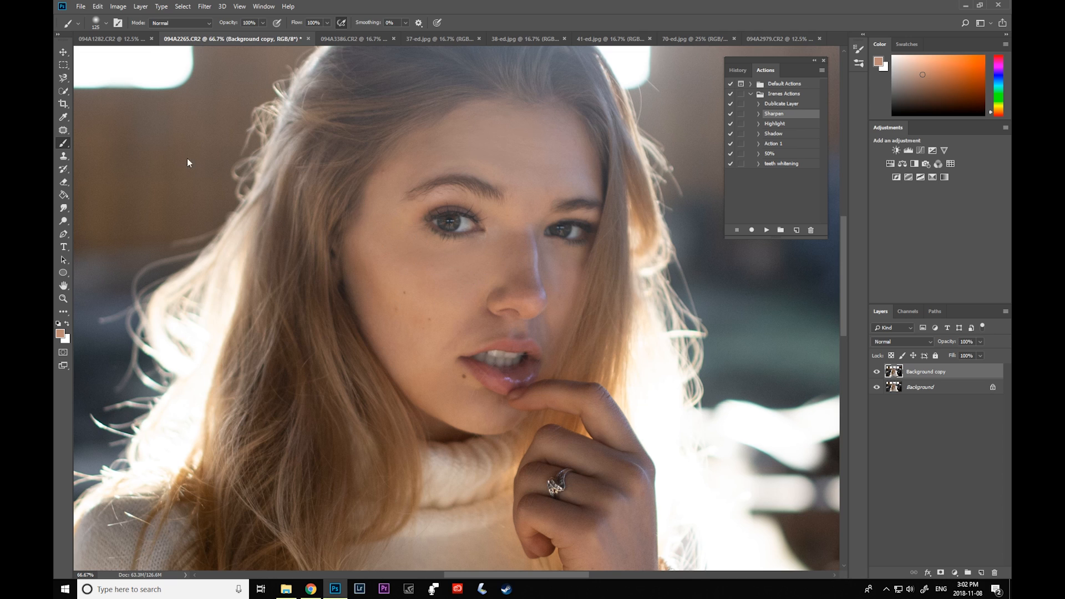
Sample the lower cheek's skin tone and paint over the small spot on the cheek with a smaller brush.
click(66, 116)
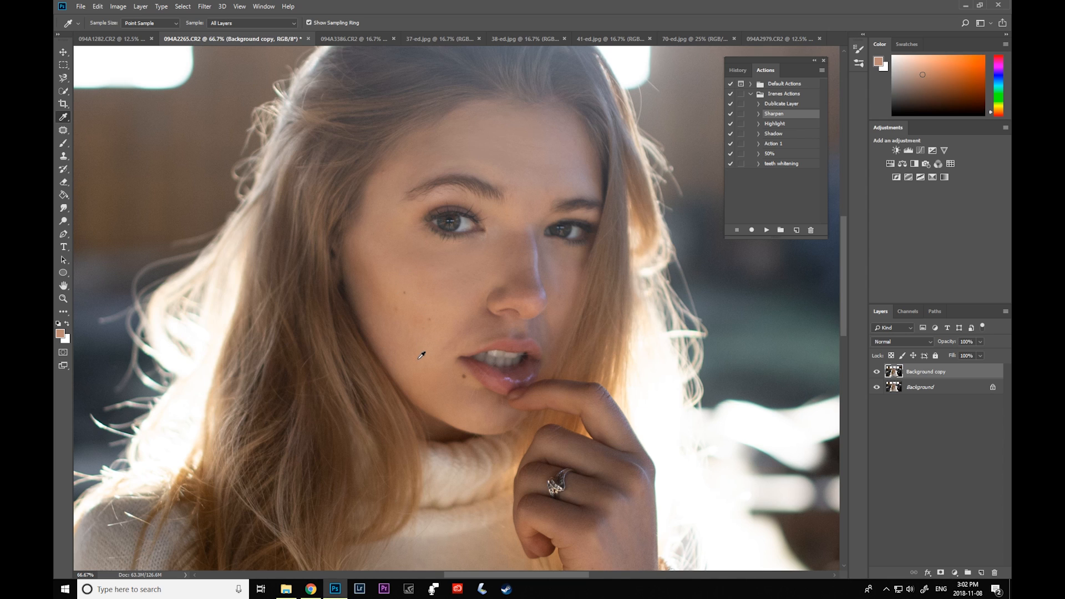
click(426, 347)
click(68, 144)
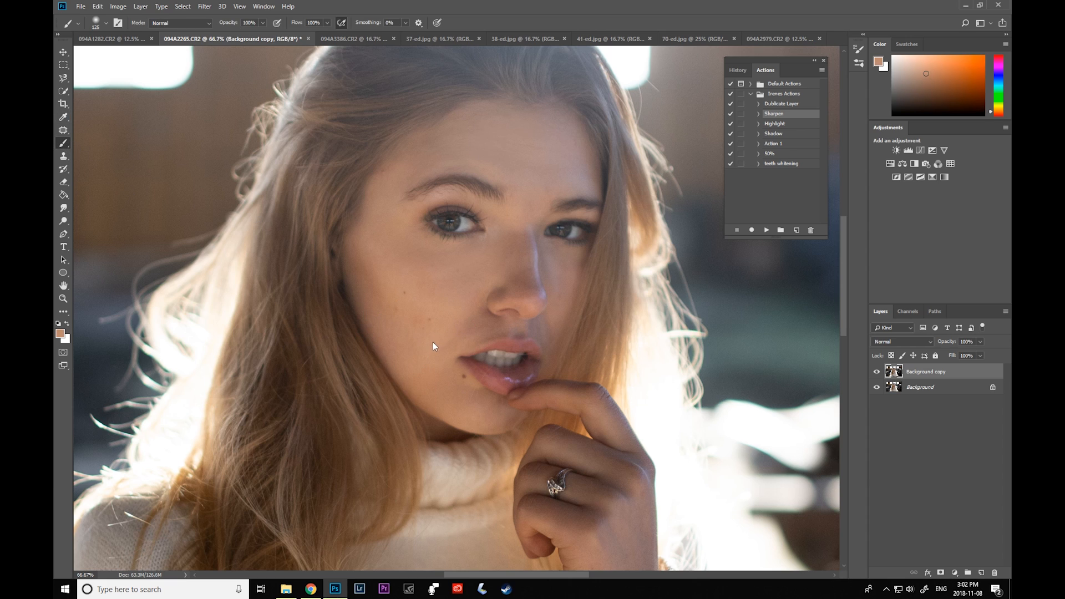
key(bracketleft)
Sample the skin tone on the cheek beside the nose and blend it over the cheek with the 150 px brush.
click(64, 117)
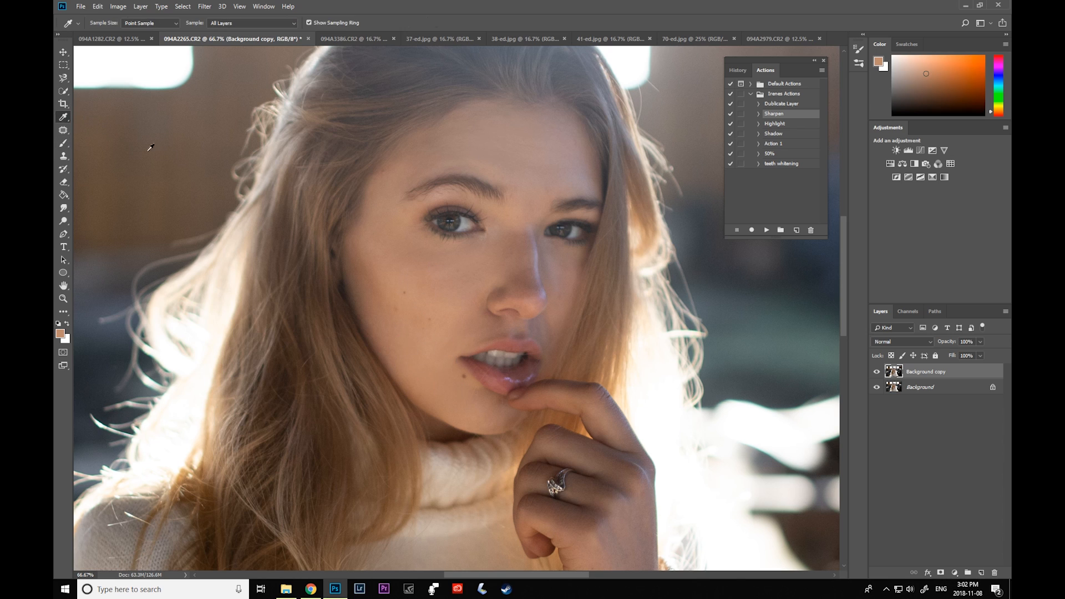
click(441, 313)
click(63, 143)
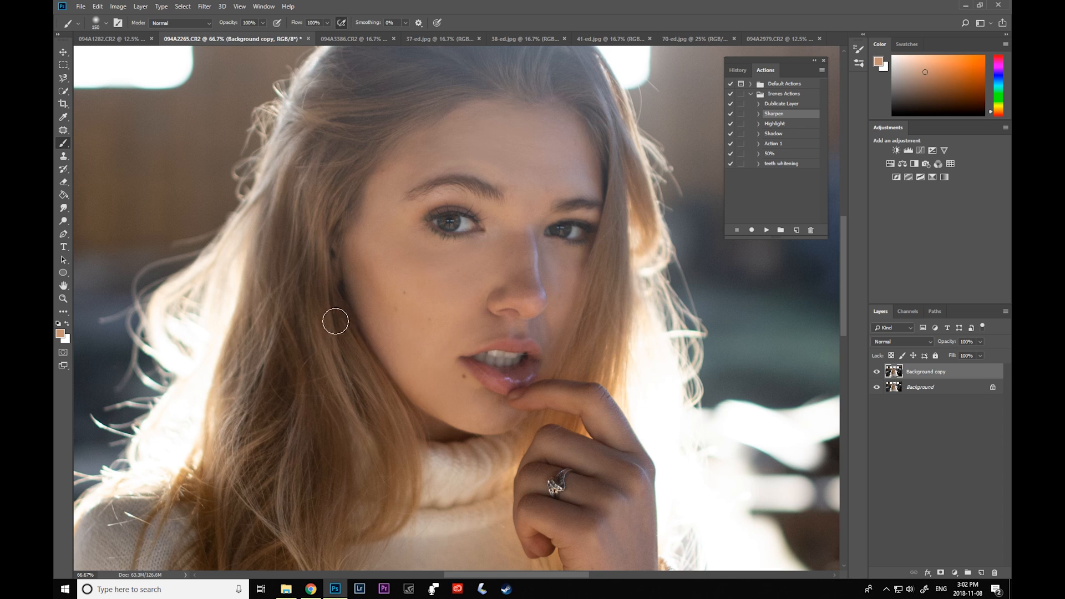
Sample the skin tone at the bridge of the nose and paint around it with the brush reduced to 100 px.
click(63, 117)
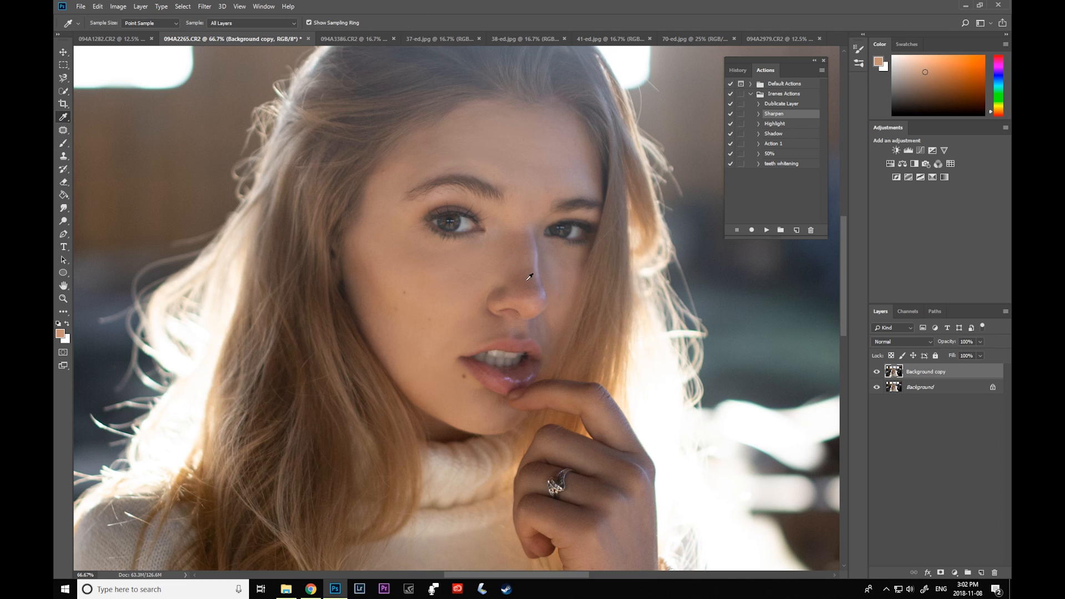
click(523, 216)
click(64, 143)
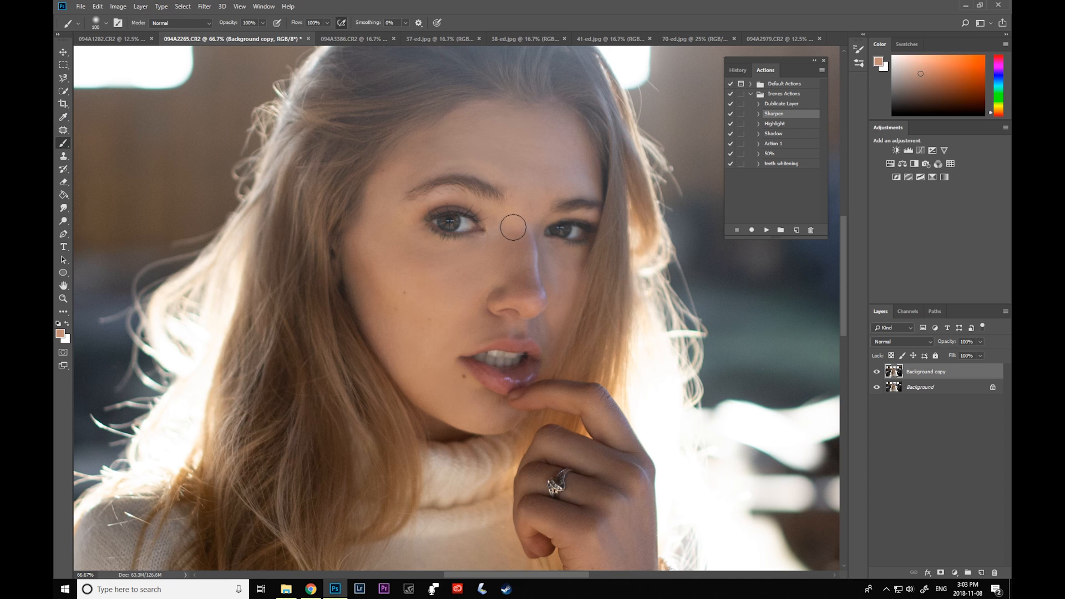
key(bracketleft)
key(bracketleft)
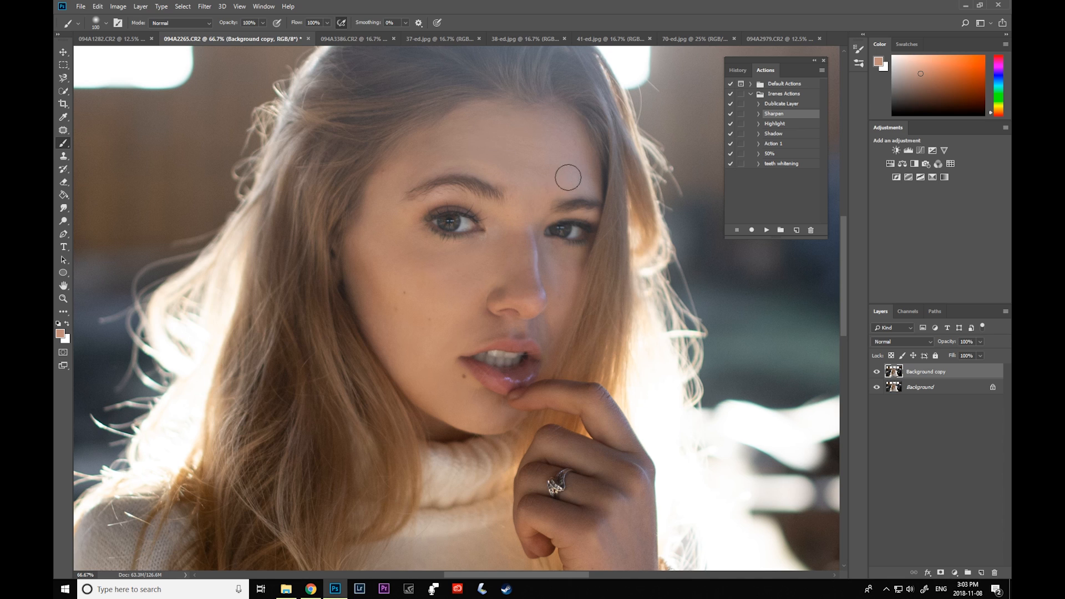
Sample the skin tone beside the nose on the far cheek as the brush's painting color.
click(62, 118)
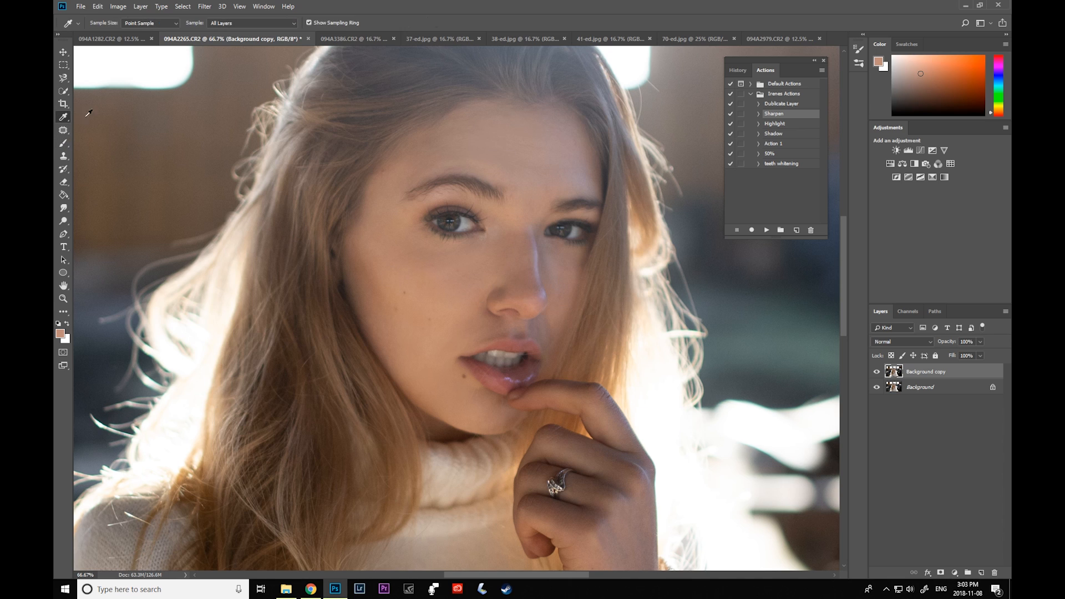
click(547, 273)
click(63, 143)
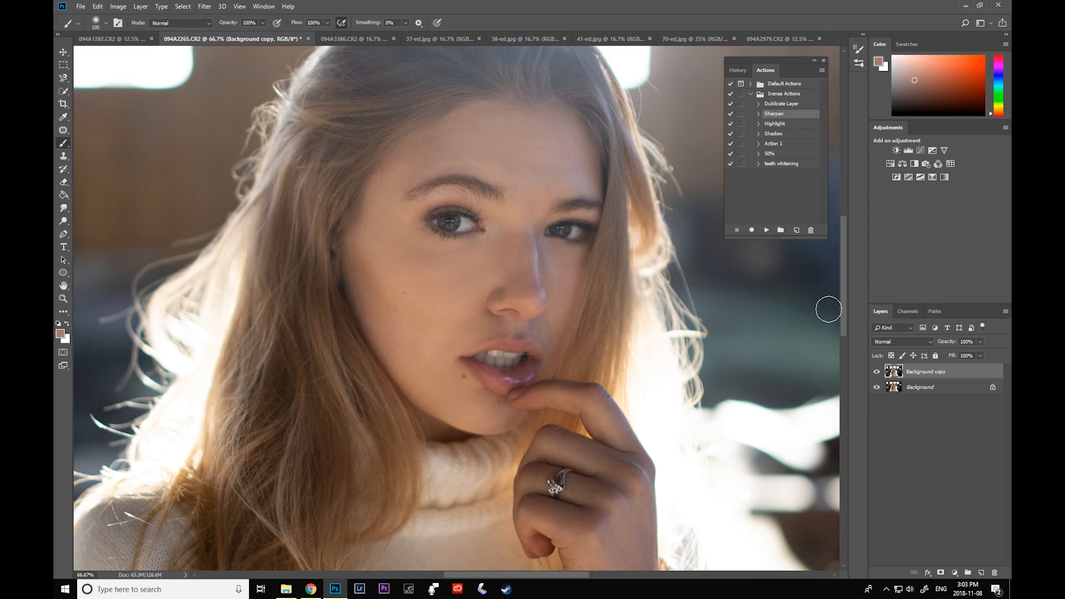
Compare the painted skin with the original by toggling the duplicate layer's visibility, both close up and with the whole portrait in view.
click(878, 371)
click(878, 371)
click(878, 371)
click(877, 372)
click(877, 372)
click(877, 372)
click(63, 299)
click(443, 344)
click(443, 381)
click(444, 383)
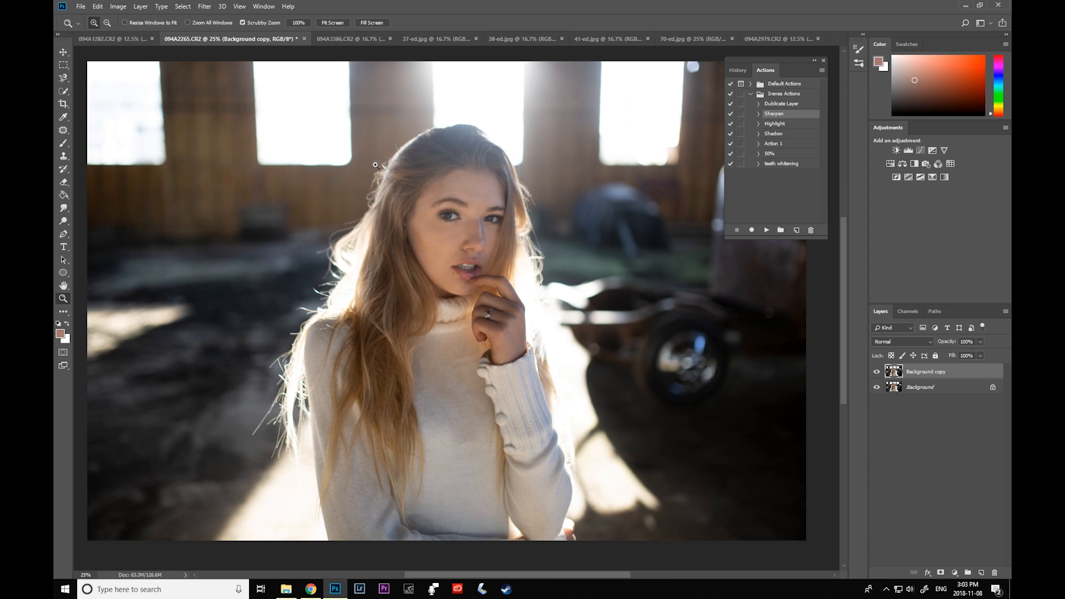
click(878, 372)
click(877, 373)
click(878, 373)
click(877, 372)
Patch the uneven skin on the central forehead above the nose bridge with smoother skin from higher up.
click(451, 227)
click(448, 230)
click(447, 230)
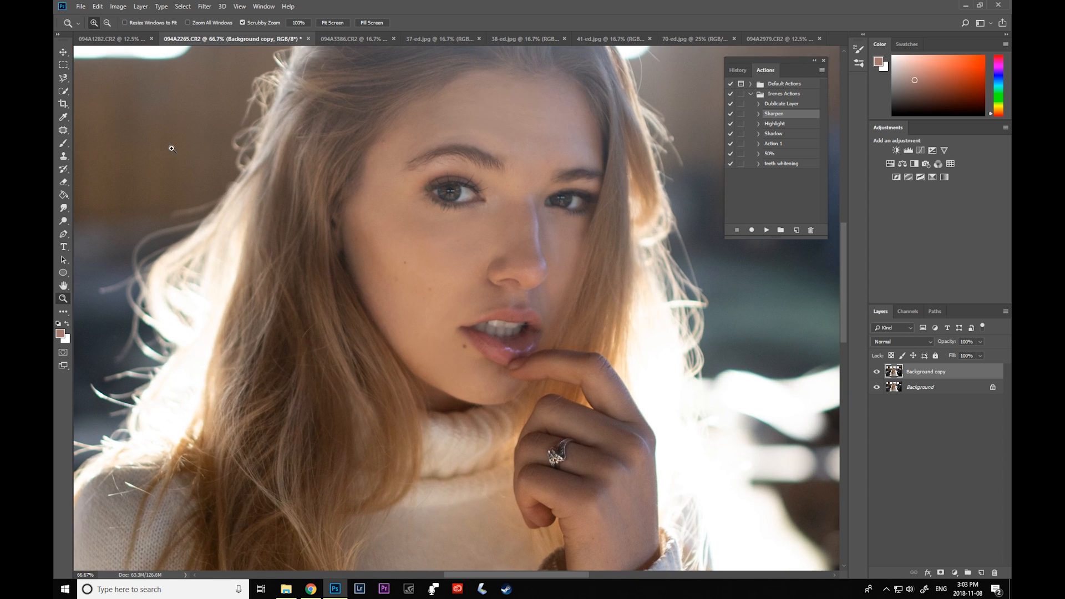
click(61, 133)
drag(517, 167, 527, 138)
drag(544, 166, 535, 154)
drag(539, 160, 548, 132)
mouse_move(538, 184)
mouse_down()
mouse_move(527, 174)
mouse_move(537, 179)
mouse_up()
drag(532, 169, 534, 152)
key(ctrl+d)
Patch the uneven areas across the upper forehead, from above the far eyebrow to the near temple.
drag(422, 125, 415, 125)
key(ctrl+d)
mouse_move(527, 111)
mouse_down()
mouse_move(548, 128)
mouse_move(555, 98)
mouse_up()
key(ctrl+d)
drag(532, 137, 542, 102)
mouse_move(548, 152)
mouse_down()
mouse_move(538, 149)
mouse_move(575, 117)
mouse_move(561, 116)
mouse_up()
mouse_move(561, 115)
mouse_down()
mouse_move(535, 114)
mouse_move(502, 83)
mouse_move(507, 90)
mouse_up()
mouse_move(505, 89)
mouse_down()
mouse_move(475, 98)
mouse_move(486, 100)
mouse_up()
mouse_move(484, 100)
mouse_down()
mouse_move(411, 136)
mouse_move(396, 152)
mouse_move(400, 179)
mouse_move(378, 155)
mouse_up()
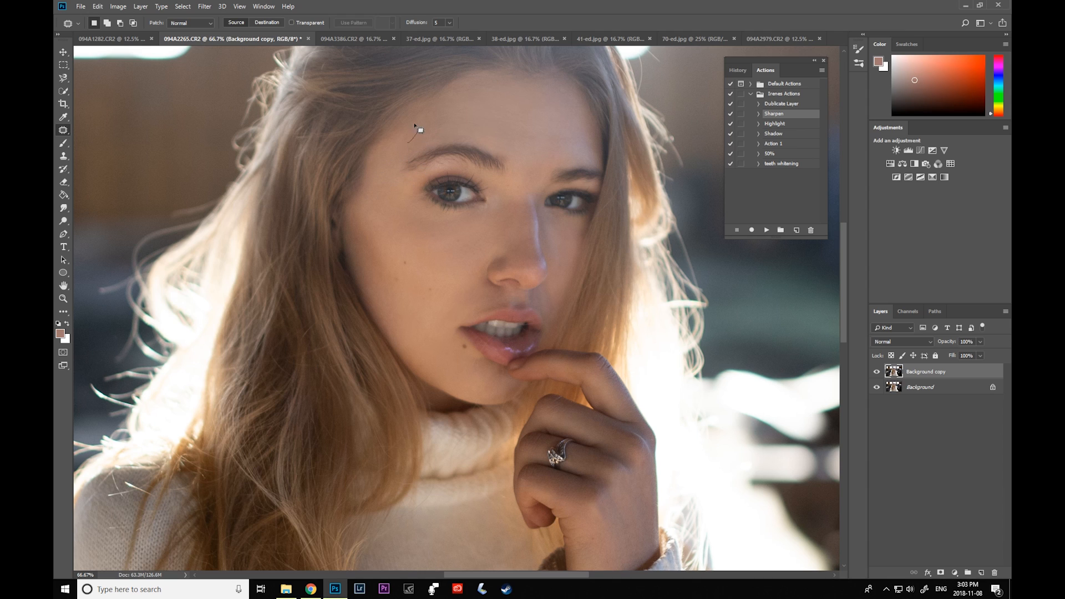
Patch the marks on the near cheek and the uneven skin on both sides of the nose using nearby clean skin.
mouse_move(425, 309)
mouse_down()
mouse_move(414, 281)
mouse_move(391, 277)
mouse_up()
mouse_move(394, 278)
mouse_down()
mouse_move(403, 306)
mouse_move(400, 285)
mouse_move(372, 279)
mouse_move(379, 294)
mouse_up()
click(464, 266)
mouse_move(471, 251)
mouse_down()
mouse_move(464, 245)
mouse_move(494, 259)
mouse_up()
click(463, 285)
mouse_move(550, 312)
mouse_down()
mouse_move(559, 292)
mouse_move(549, 308)
mouse_up()
mouse_move(552, 300)
mouse_down()
mouse_move(561, 271)
mouse_move(544, 293)
mouse_move(548, 305)
mouse_move(562, 259)
mouse_up()
drag(550, 303, 553, 297)
drag(554, 295, 565, 268)
click(549, 308)
Patch the remaining small spots and uneven tones on the lower near cheek and along its outer edge.
mouse_move(440, 335)
mouse_down()
mouse_move(436, 320)
mouse_move(457, 306)
mouse_up()
click(425, 322)
drag(461, 305, 435, 312)
mouse_move(471, 305)
mouse_down()
mouse_move(472, 297)
mouse_move(421, 306)
mouse_move(401, 327)
mouse_up()
click(441, 330)
click(413, 317)
click(389, 304)
drag(378, 285, 377, 285)
click(379, 273)
drag(374, 287, 382, 271)
click(473, 277)
Compare the whole turtleneck portrait before and after retouching by toggling the duplicate layer's visibility.
click(878, 372)
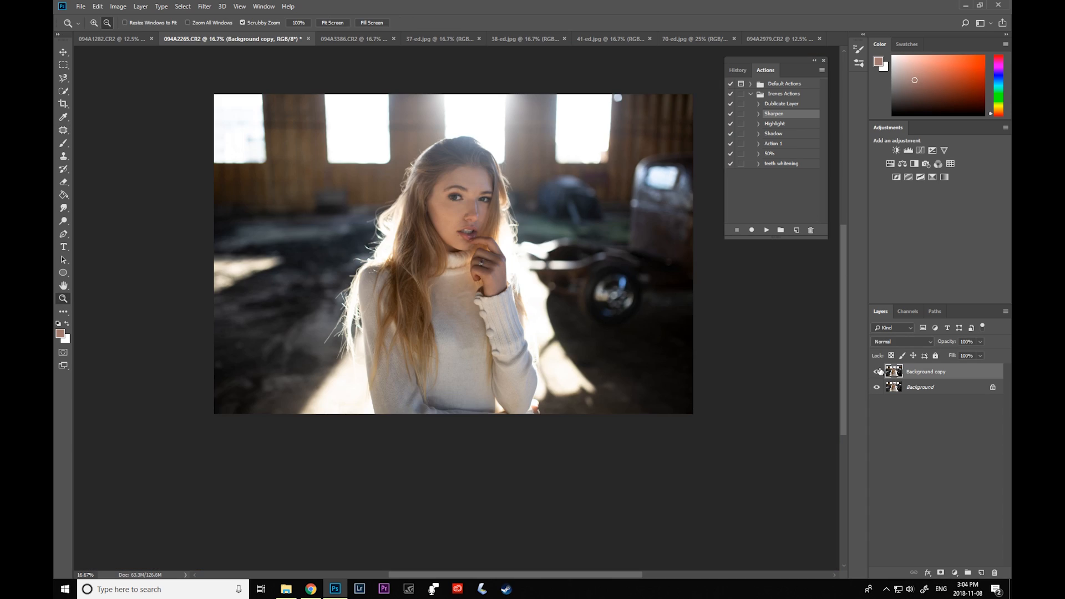
click(877, 372)
click(878, 372)
click(877, 373)
click(878, 372)
scroll(812, 285, up, 2)
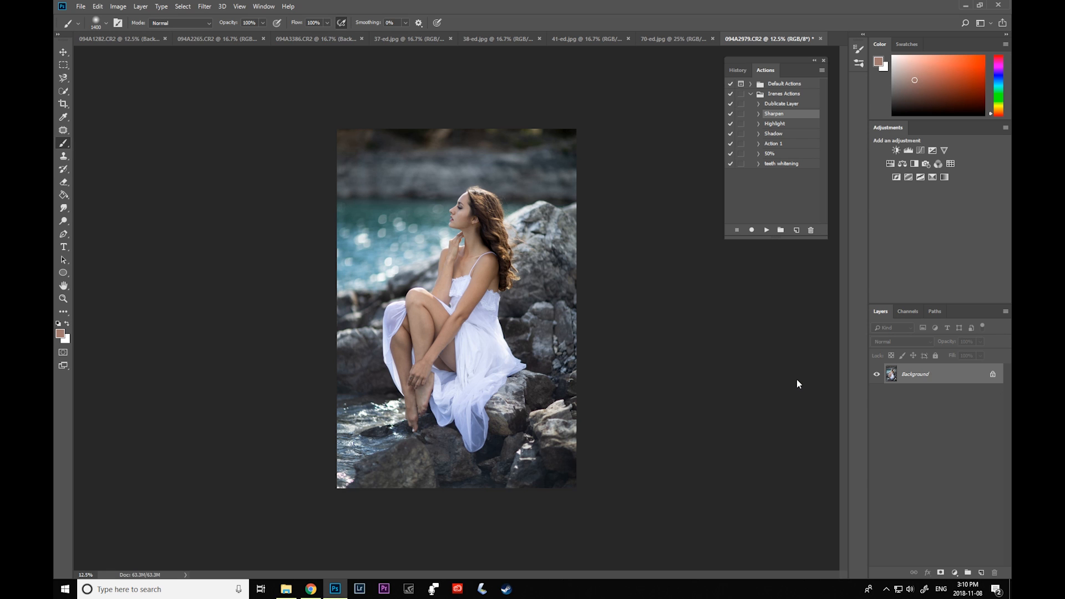
Duplicate the Background layer of the seaside portrait 094A2979.CR2 as "Background copy".
right_click(904, 375)
click(939, 395)
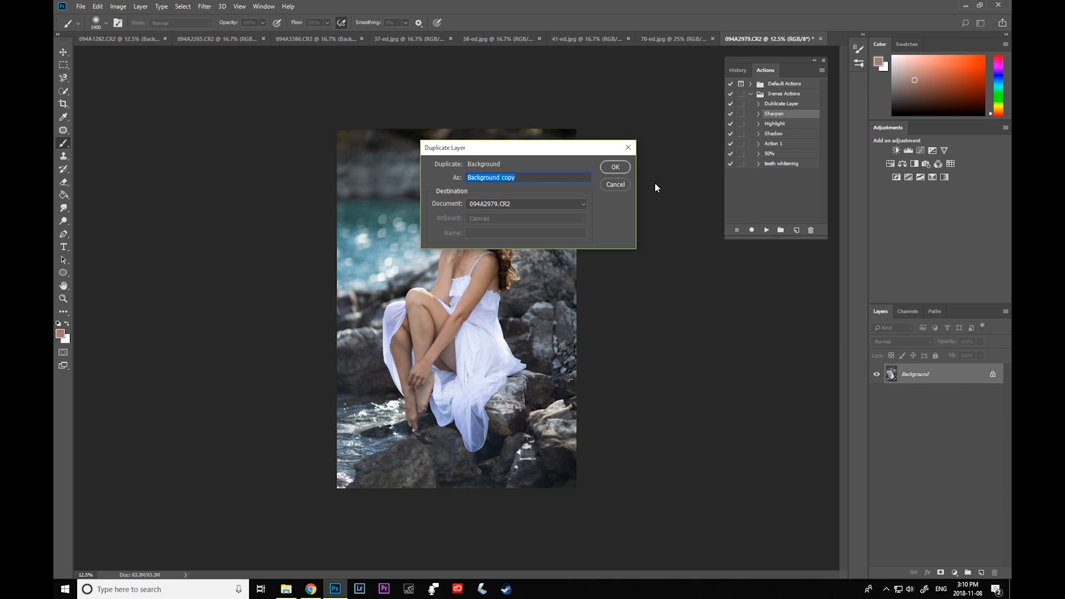
click(615, 167)
Apply Camera Raw Filter settings of Exposure +0.25, Contrast +33, Highlights +4, Clarity +14 and Dehaze +5 to the duplicate layer.
click(204, 6)
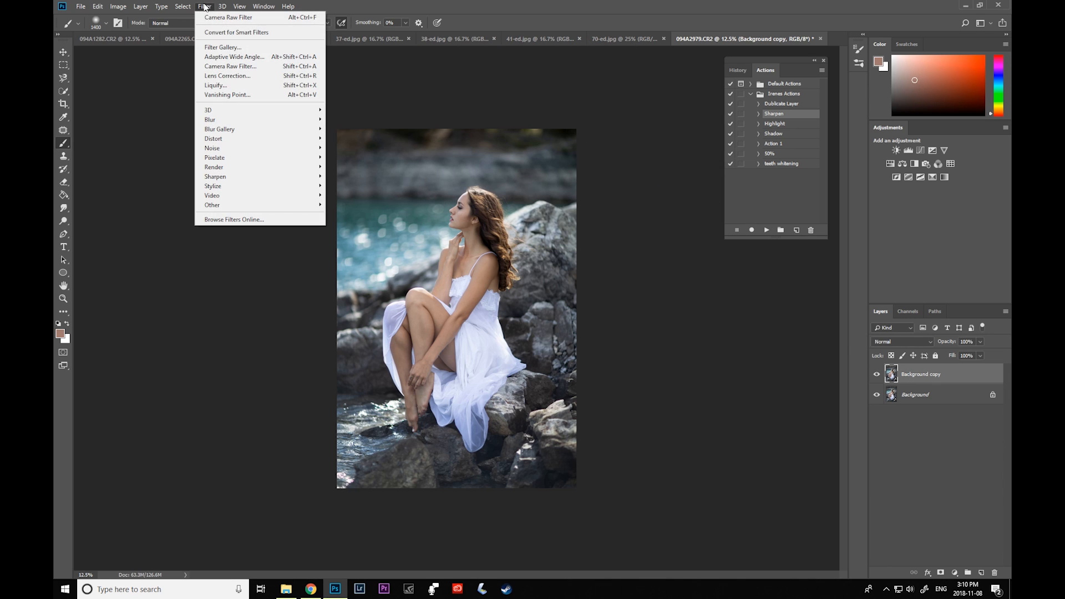
click(216, 67)
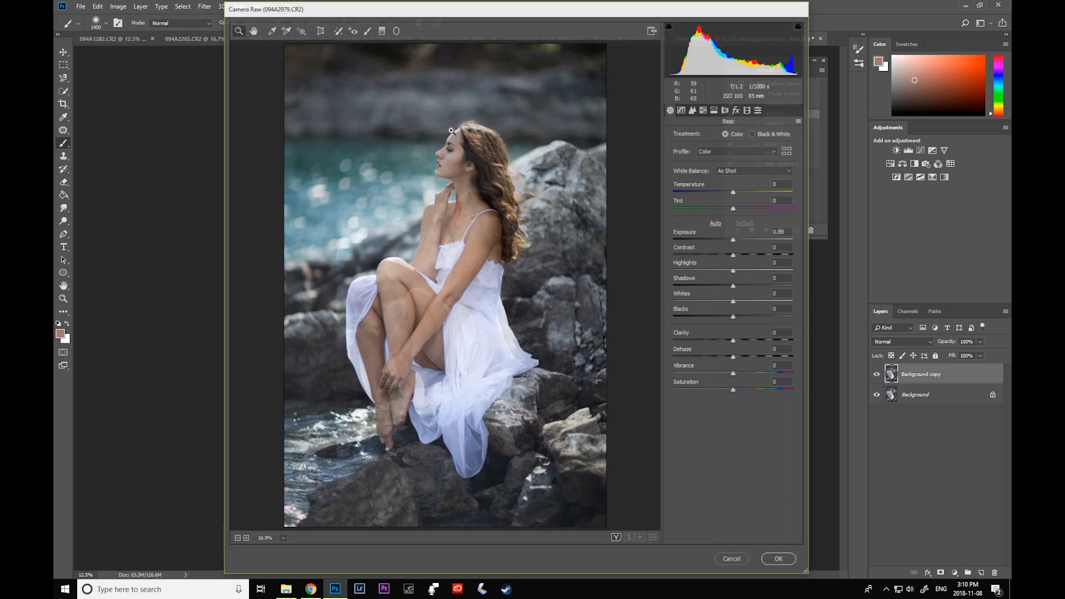
drag(734, 239, 753, 254)
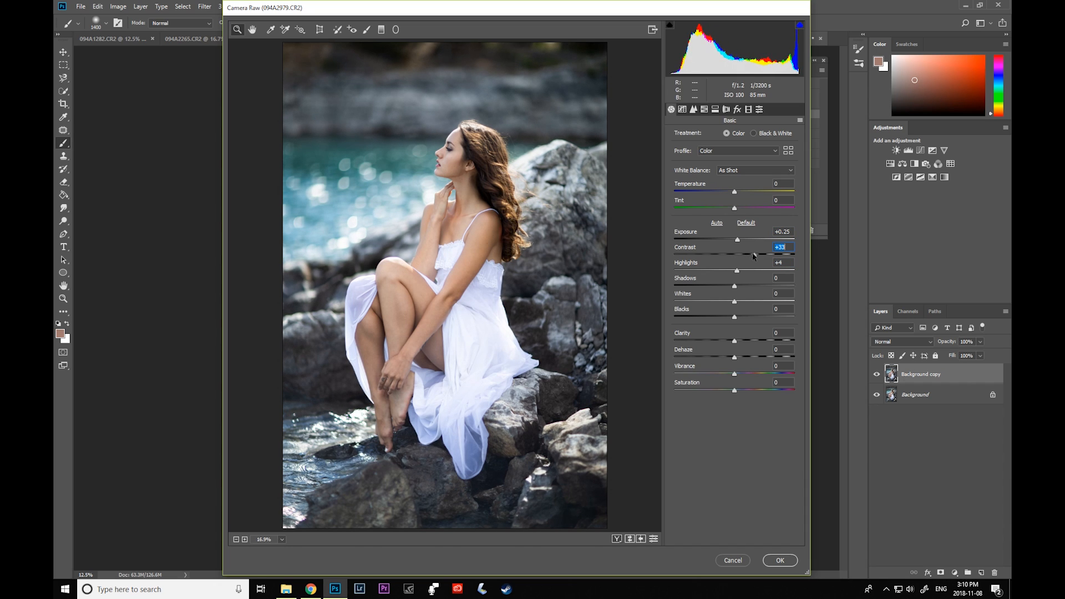
drag(735, 340, 738, 360)
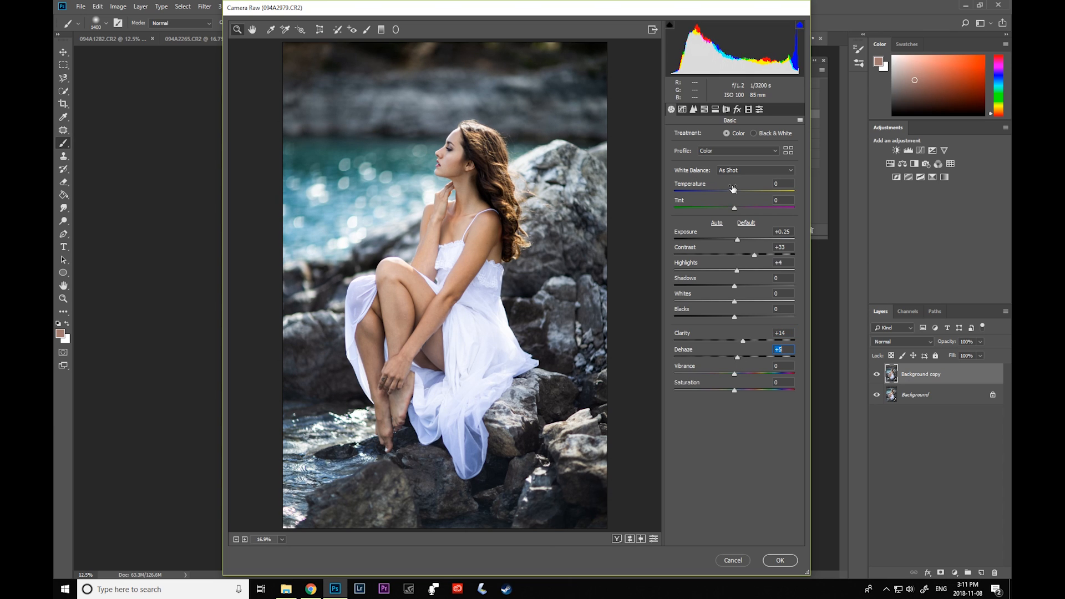
Set Temperature -1, Tint -4, Exposure +0.30, Highlights -15, Shadows +31, Whites -32 and Clarity +21, lower the Blues saturation, and apply the Camera Raw adjustments.
drag(734, 192, 732, 209)
drag(734, 287, 716, 307)
drag(737, 271, 725, 277)
click(704, 109)
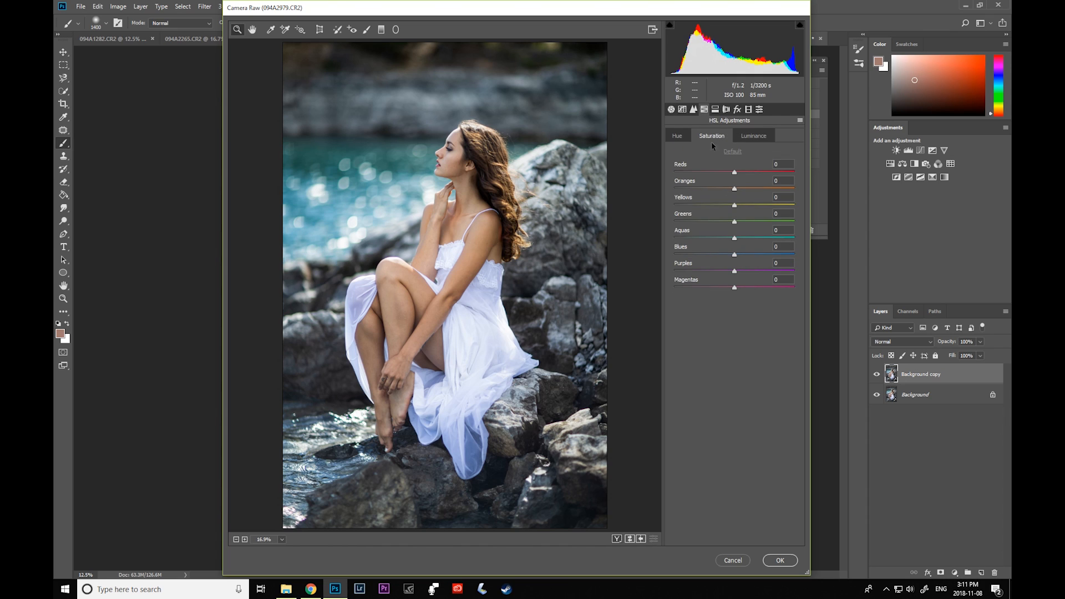
drag(737, 254, 714, 258)
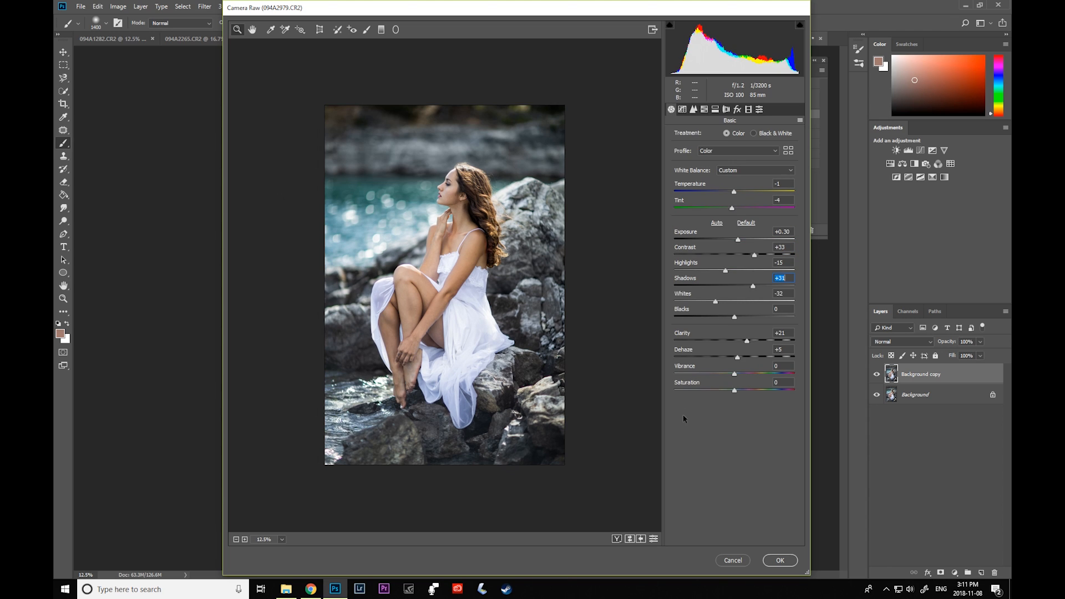
click(780, 560)
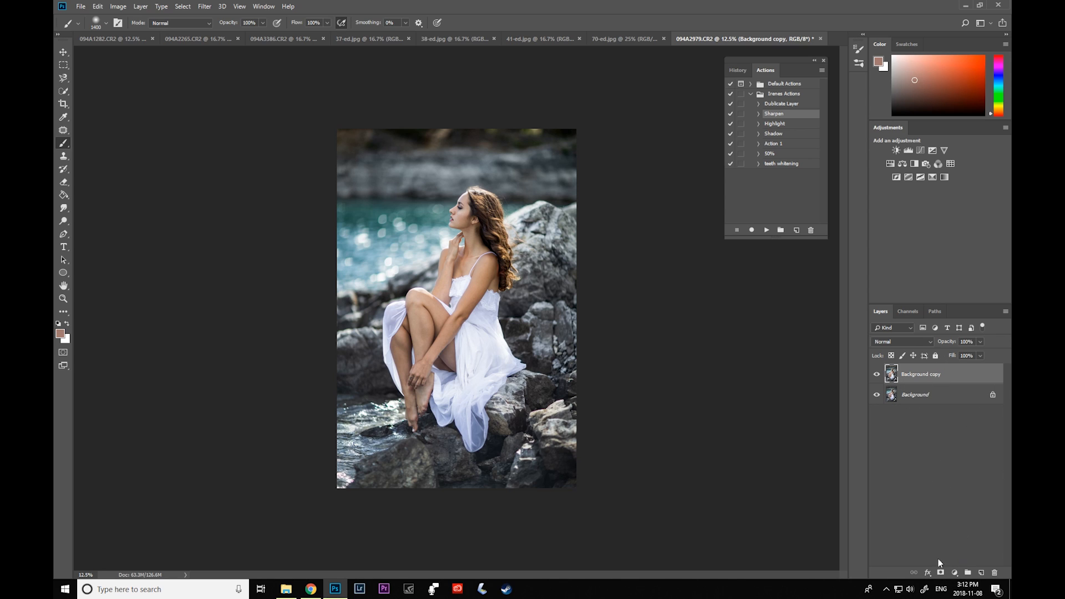
Add a layer mask to the adjusted duplicate layer and invert it to black.
click(941, 573)
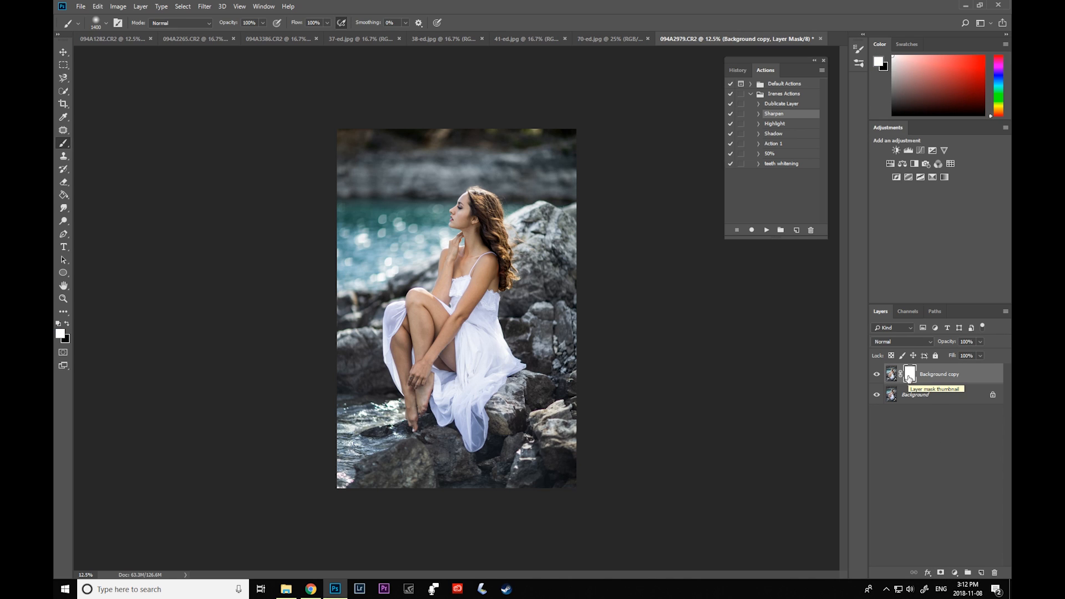
click(118, 6)
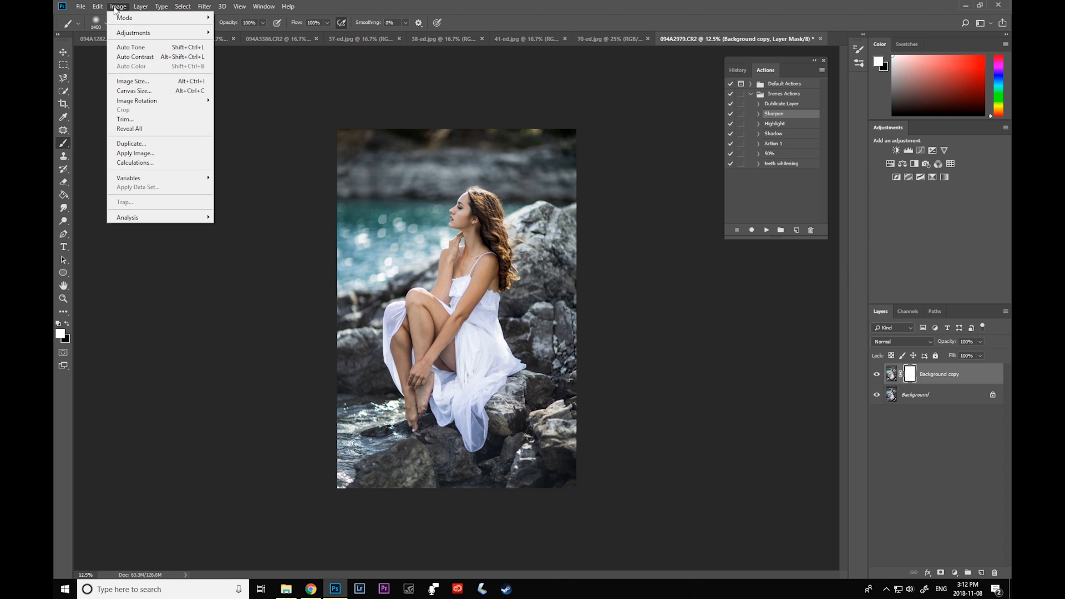
mouse_move(126, 36)
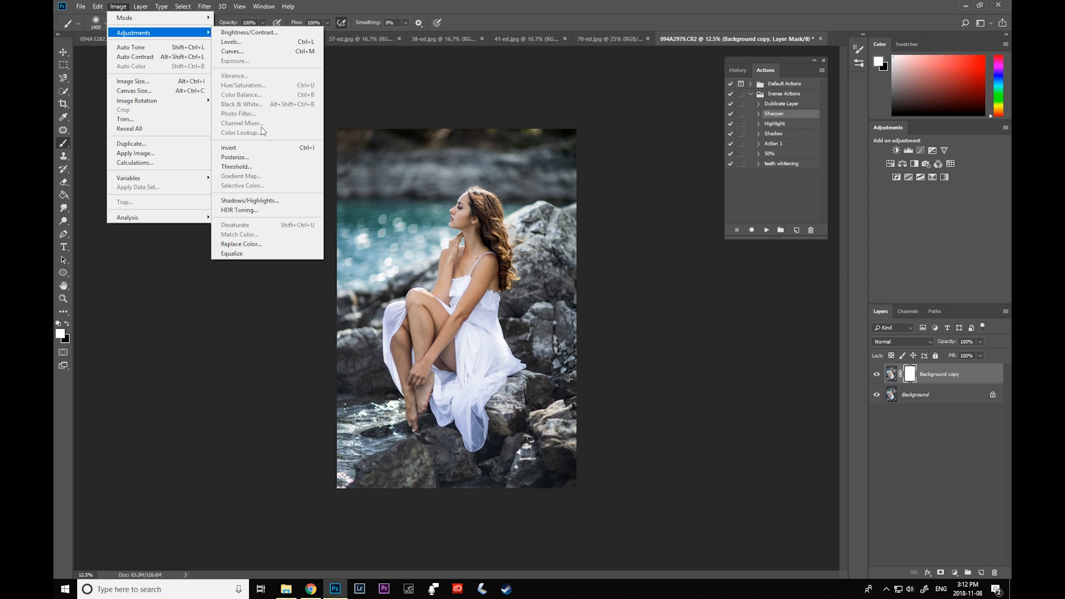
click(239, 147)
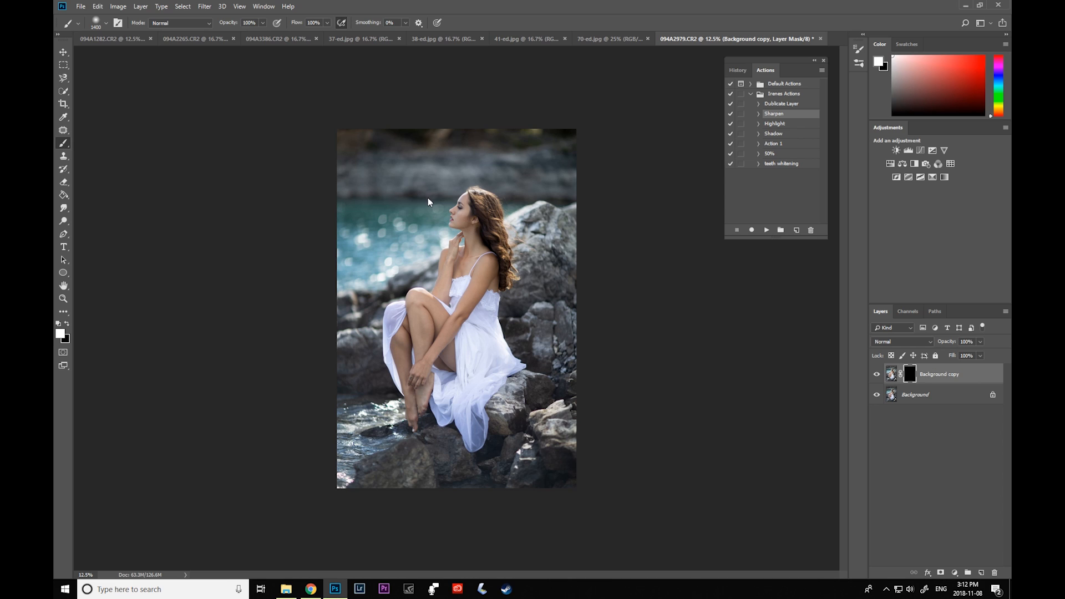
Reveal the Camera Raw adjustments on the woman by painting white on the mask over her face, body and dress with a 900 px brush.
key(bracketleft)
mouse_move(440, 272)
mouse_down()
mouse_move(395, 294)
mouse_move(395, 361)
mouse_move(448, 355)
mouse_move(451, 220)
mouse_up()
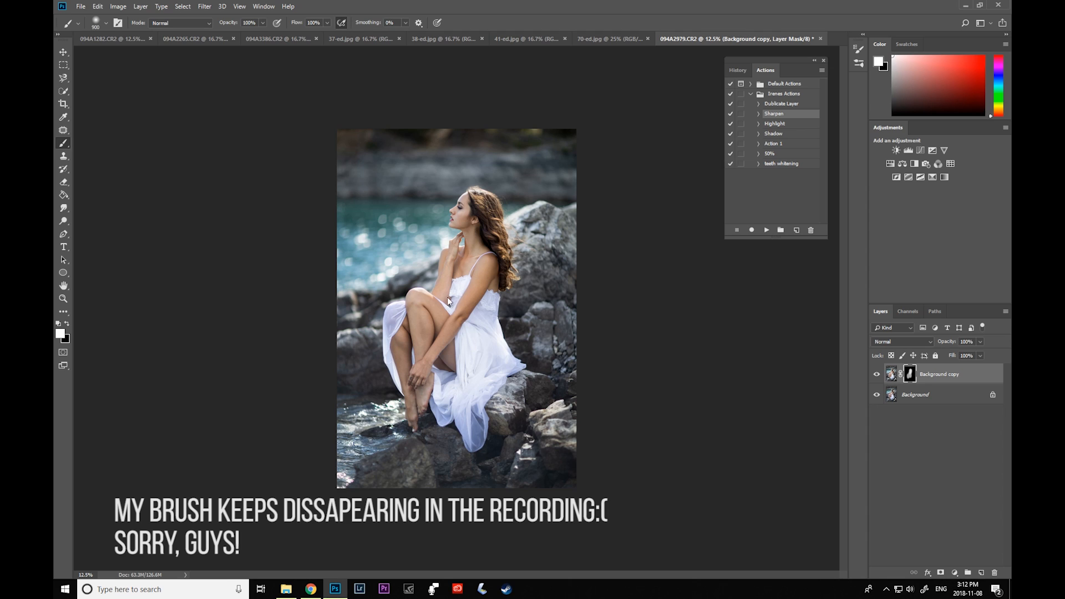
drag(446, 194, 462, 231)
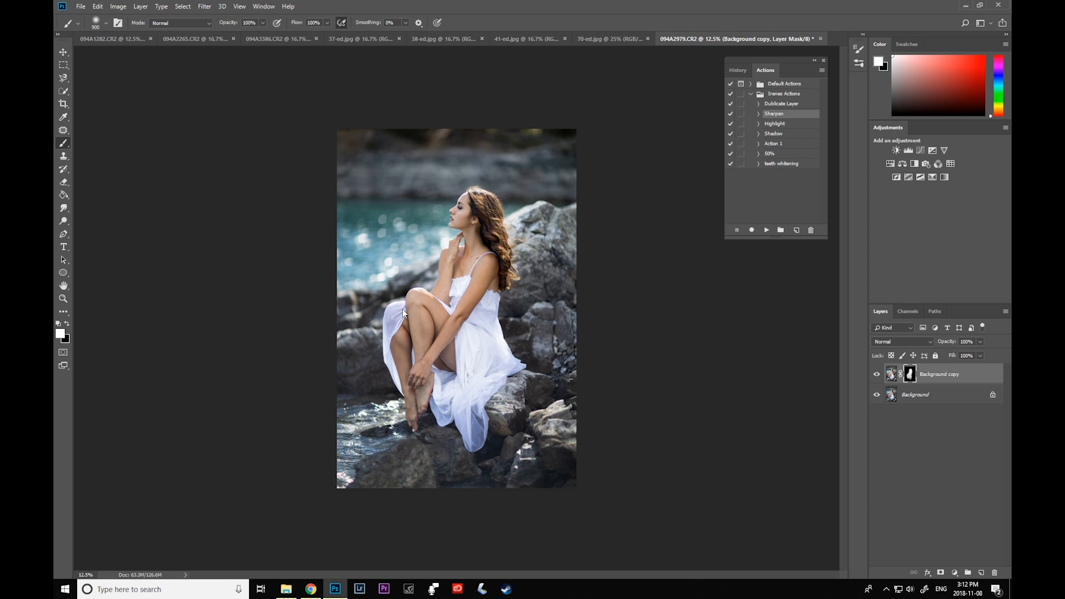
drag(460, 265, 431, 308)
Compare the seaside portrait with and without the masked adjustments by toggling the duplicate layer's visibility.
click(877, 375)
click(876, 374)
click(876, 374)
click(877, 374)
click(878, 375)
click(878, 375)
click(877, 375)
click(877, 375)
click(877, 375)
click(877, 375)
click(877, 375)
click(877, 375)
click(877, 375)
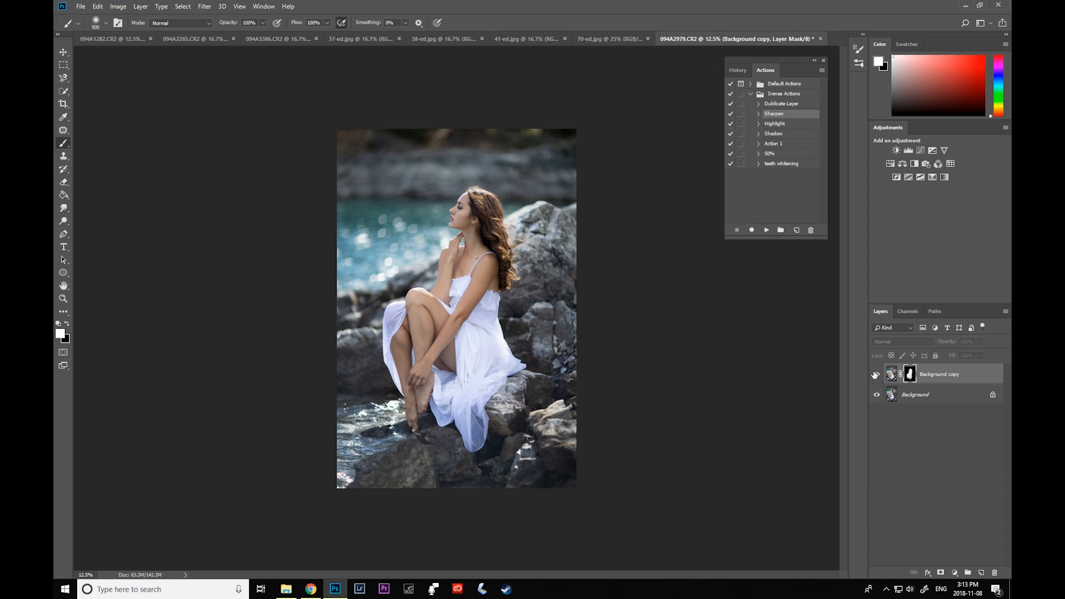
click(876, 374)
click(876, 374)
click(876, 374)
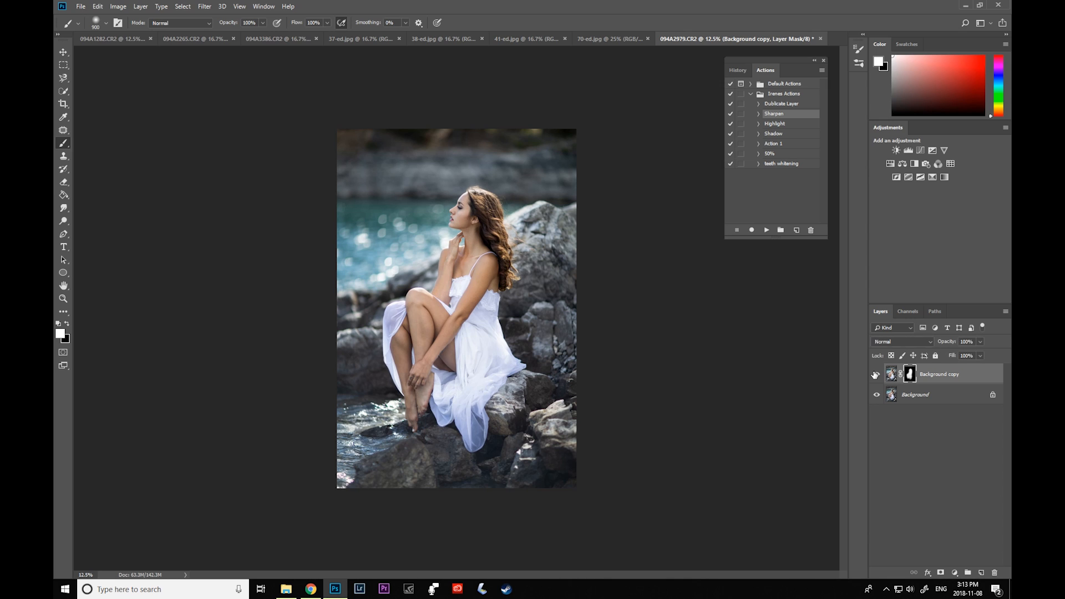
click(875, 375)
click(875, 375)
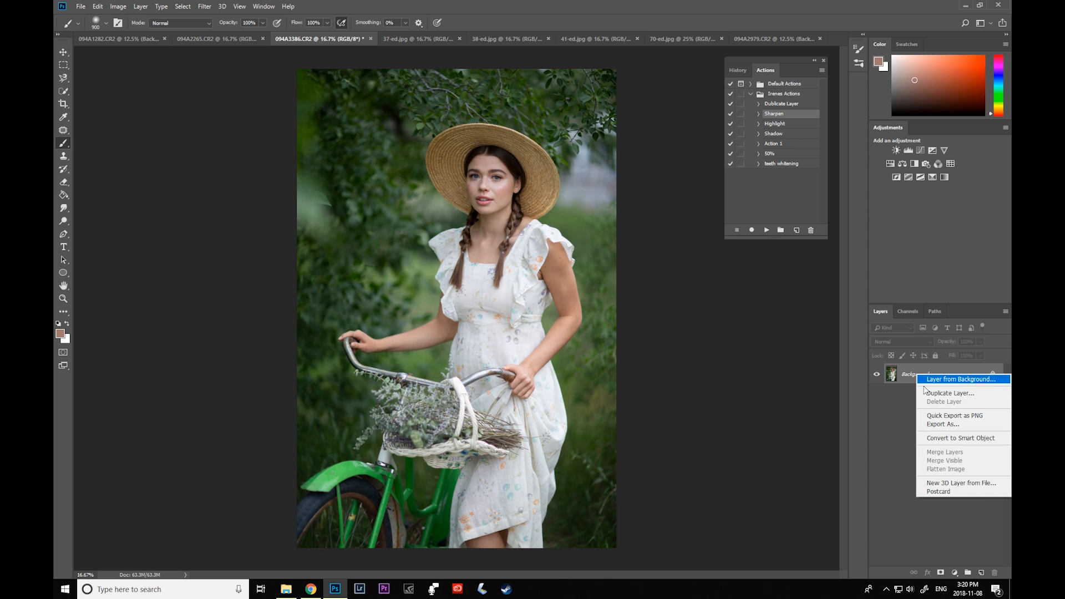
Duplicate the Background layer of the bicycle portrait and open the copy in the Camera Raw Filter.
click(943, 379)
click(612, 167)
click(204, 7)
click(213, 66)
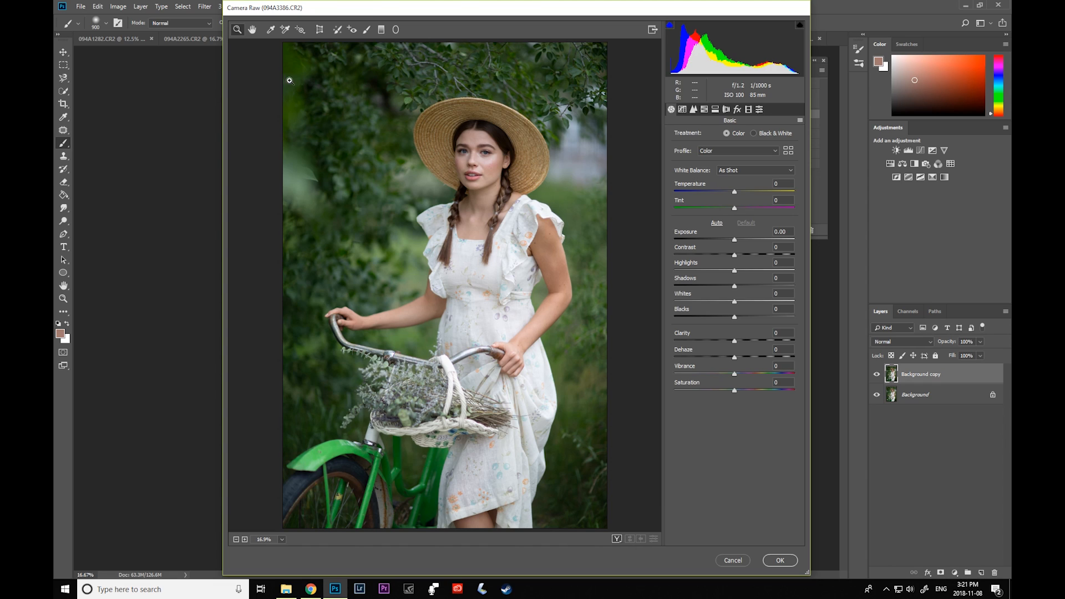
In the camera calibration, set Blue Primary Hue to -100, Green Primary Hue to -39 and Green Primary Saturation to +8.
click(749, 110)
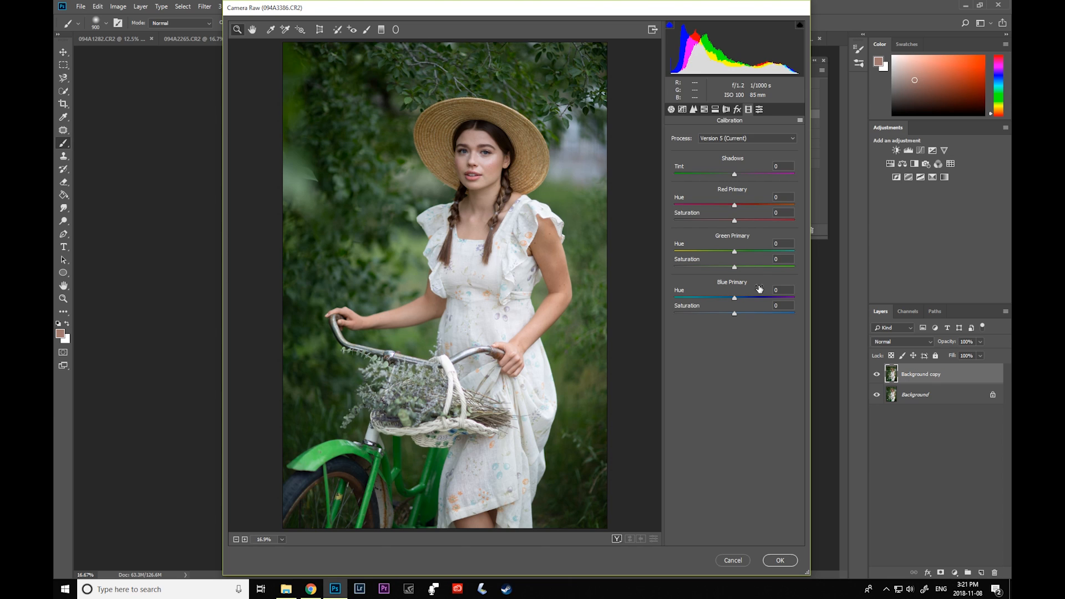
drag(731, 302, 656, 305)
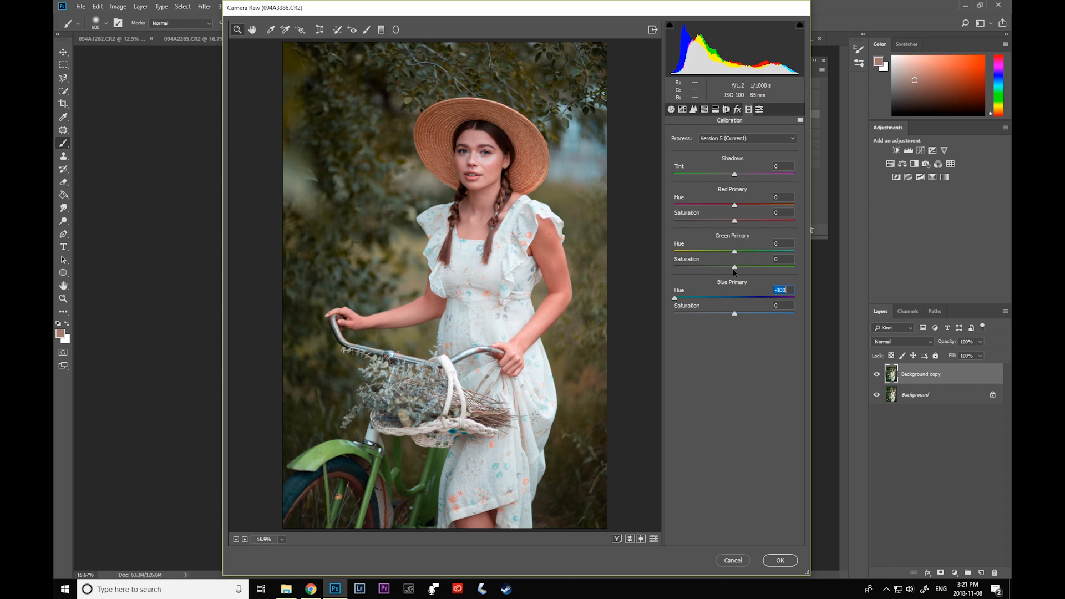
mouse_move(734, 252)
mouse_down()
mouse_move(709, 254)
mouse_move(760, 270)
mouse_move(713, 269)
mouse_move(738, 269)
mouse_up()
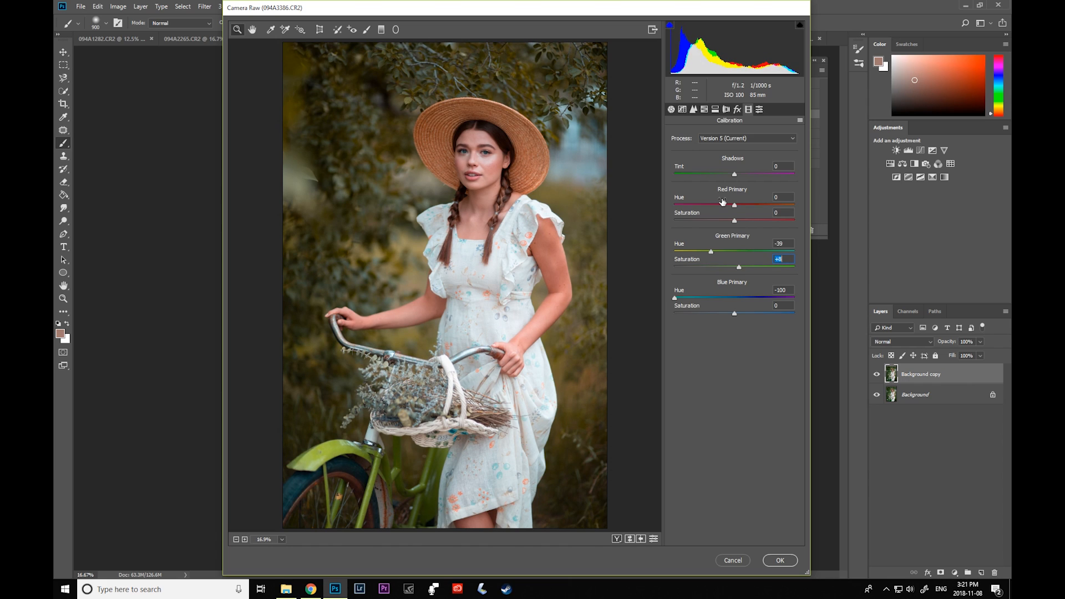
Shift the Aquas hue to +50 and the Greens hue to +58, then apply the Camera Raw adjustments.
click(704, 111)
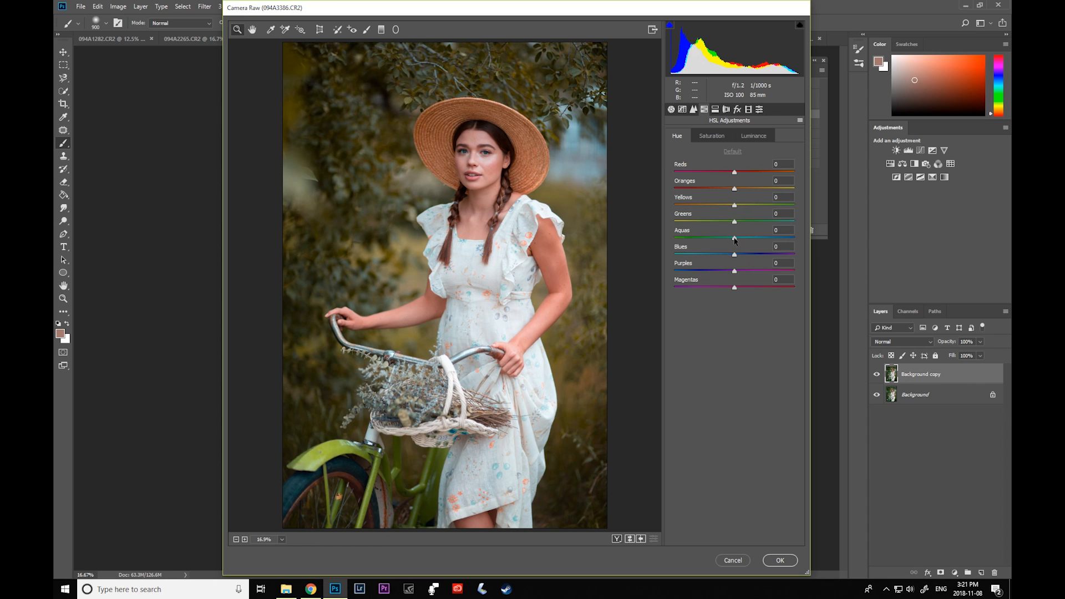
drag(733, 240, 769, 223)
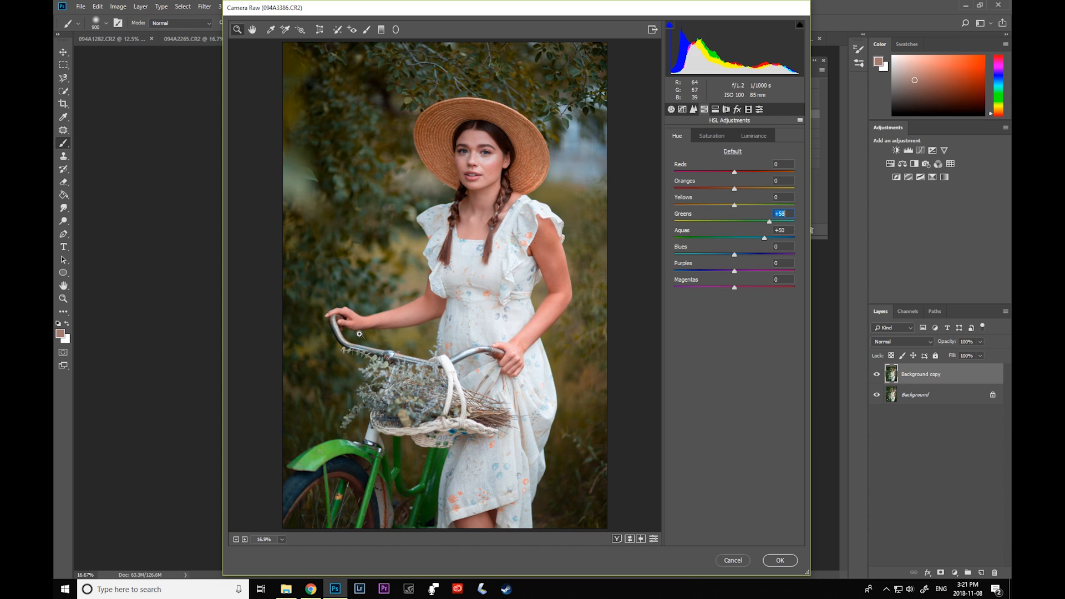
click(671, 110)
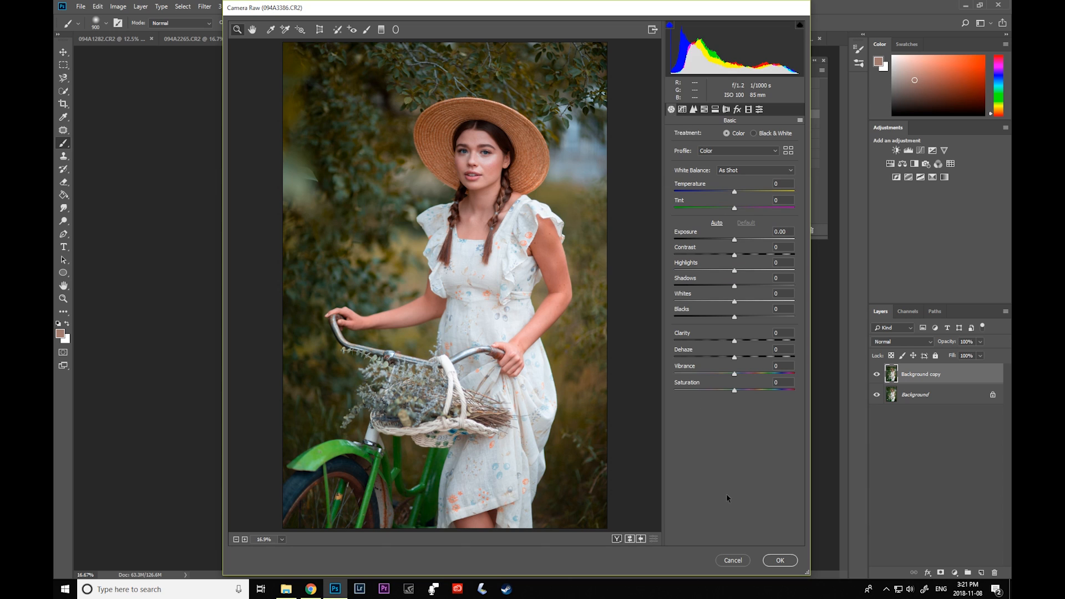
click(779, 560)
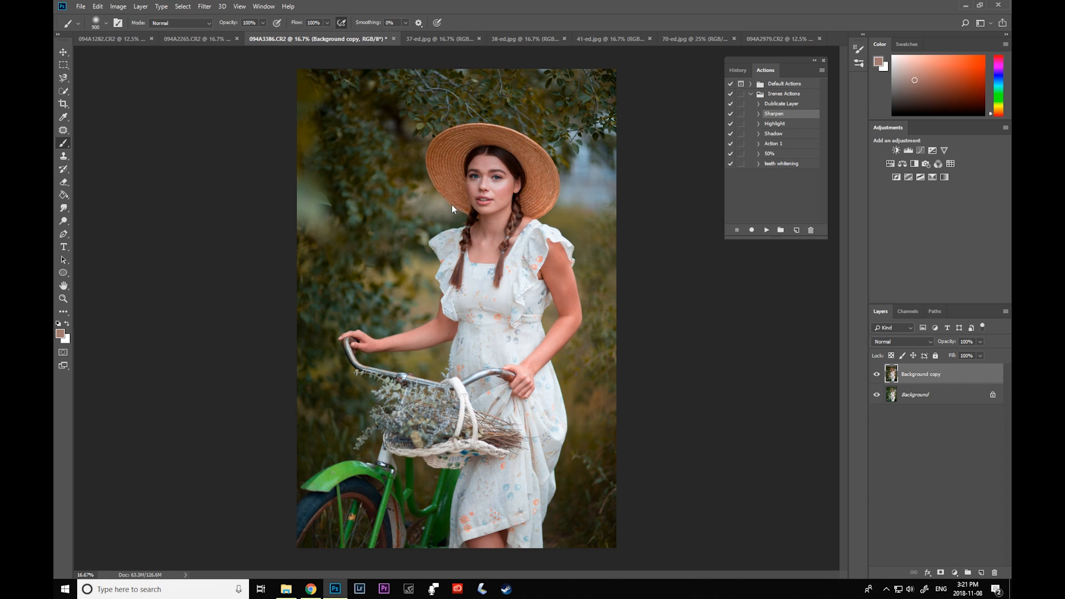
Erase the color adjustment over the woman's face with an enlarged eraser brush.
click(68, 181)
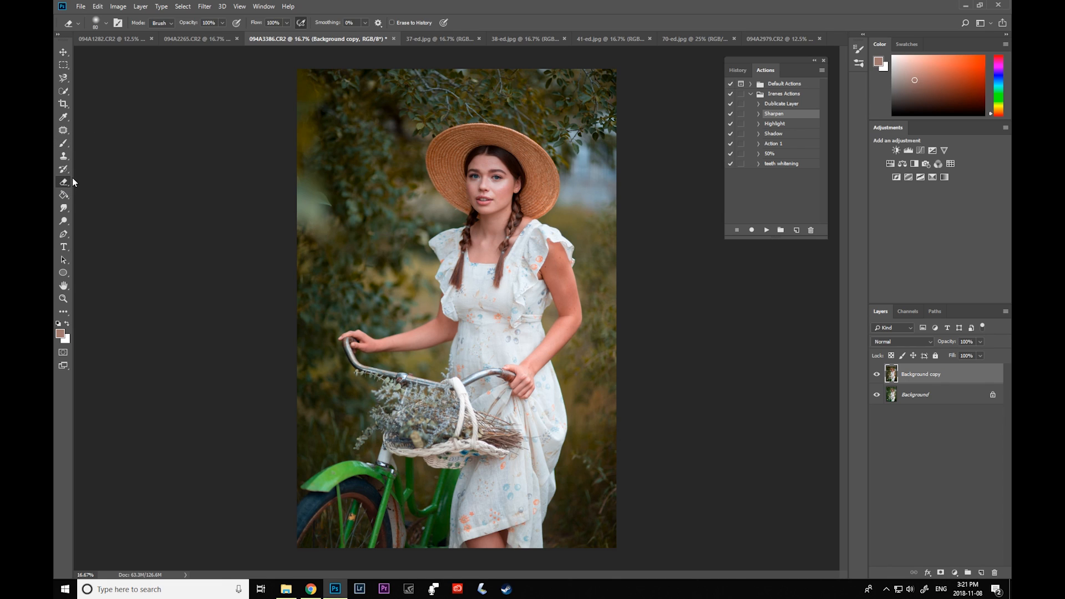
key(bracketright)
key(bracketright)
key(bracketright)
key(bracketright)
key(bracketright)
key(bracketright)
key(bracketright)
key(bracketright)
key(bracketright)
key(bracketright)
key(bracketright)
key(bracketright)
mouse_move(514, 190)
mouse_down()
mouse_move(468, 159)
mouse_move(493, 239)
mouse_move(463, 141)
mouse_move(528, 211)
mouse_move(496, 231)
mouse_move(486, 201)
mouse_up()
Erase the color adjustment over the woman's shoulder, arms and dress, adjusting the eraser size.
key(])
mouse_move(557, 248)
mouse_down()
mouse_move(543, 351)
mouse_move(567, 253)
mouse_up()
drag(449, 314, 363, 343)
drag(509, 275, 476, 546)
key(bracketleft)
key(bracketleft)
key(bracketleft)
key(bracketleft)
Compare the bicycle portrait before and after the color change by toggling the duplicate layer's visibility.
click(877, 374)
click(878, 375)
click(878, 375)
click(878, 375)
click(878, 376)
click(877, 375)
click(878, 376)
click(877, 376)
click(878, 376)
click(877, 376)
click(877, 375)
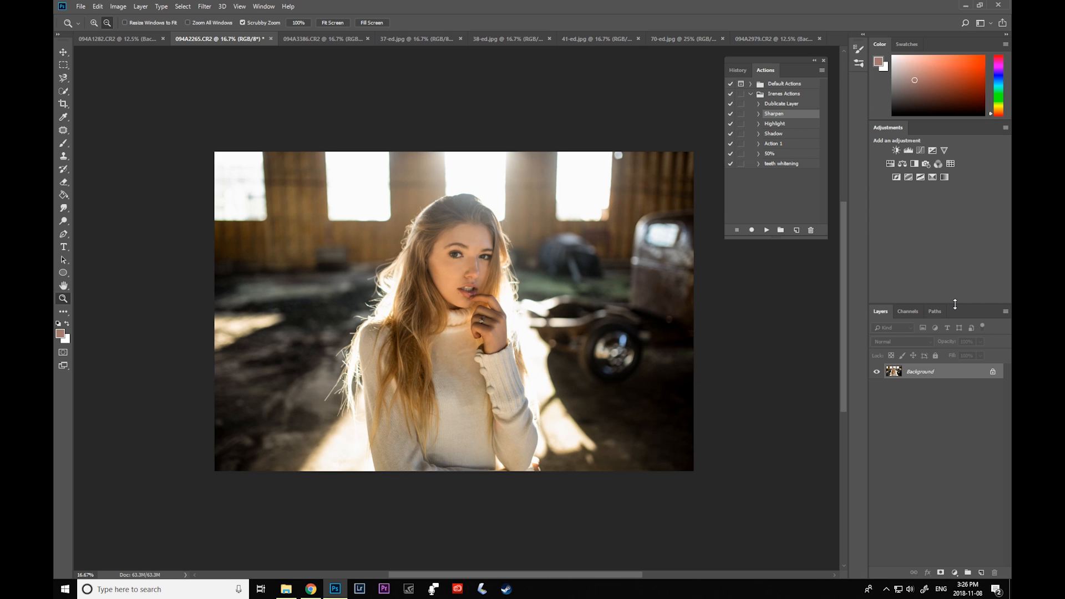
Duplicate the Background layer of the portrait of the woman in the white sweater.
right_click(907, 372)
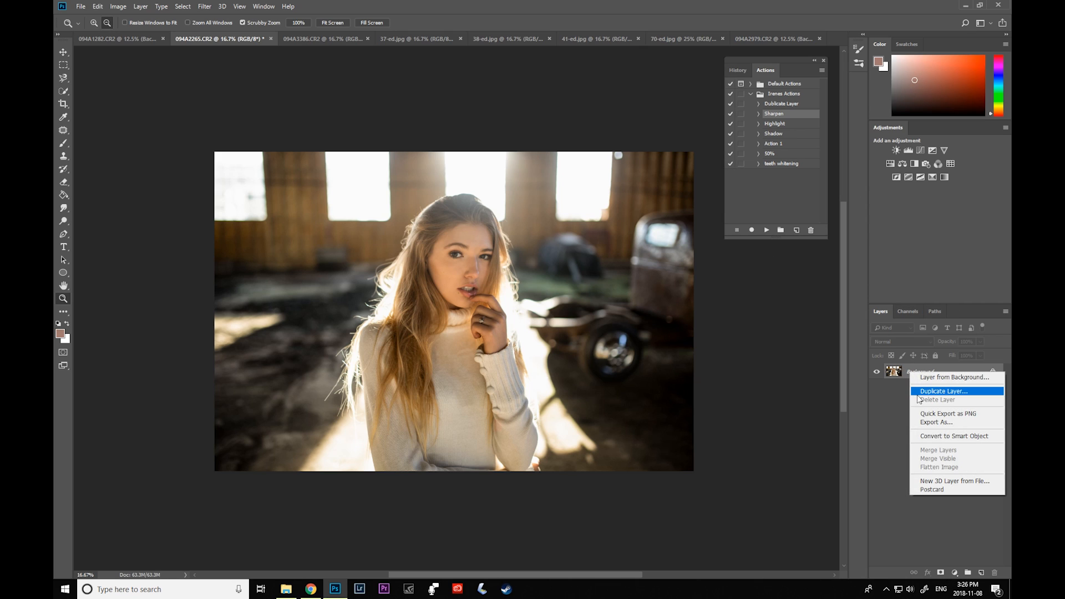
click(938, 391)
click(614, 167)
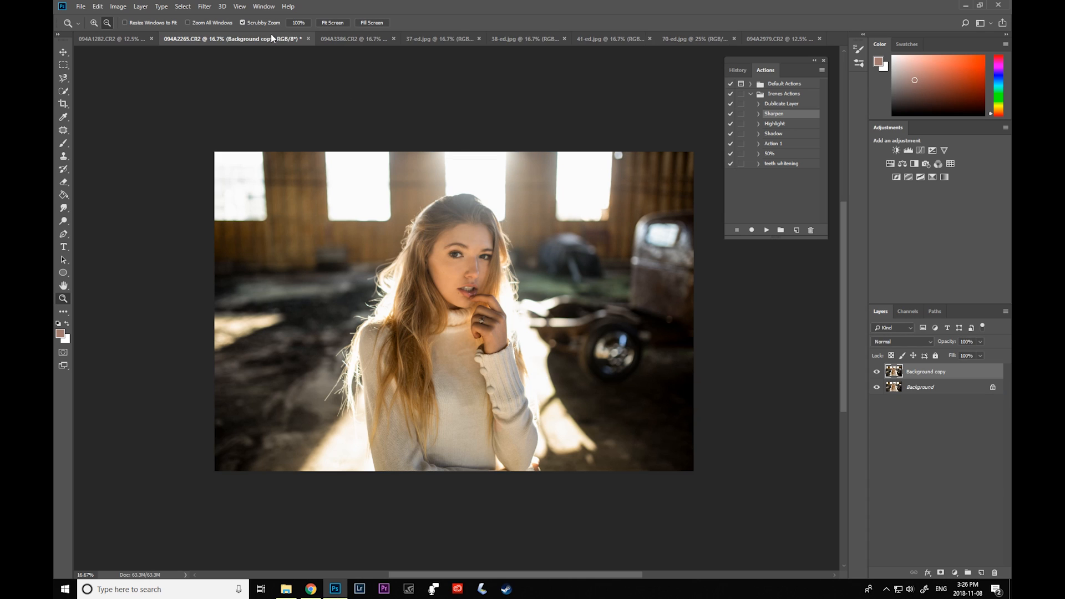
Apply a High Pass filter with a radius of about 5.4 pixels to the duplicate layer.
click(204, 6)
mouse_move(214, 204)
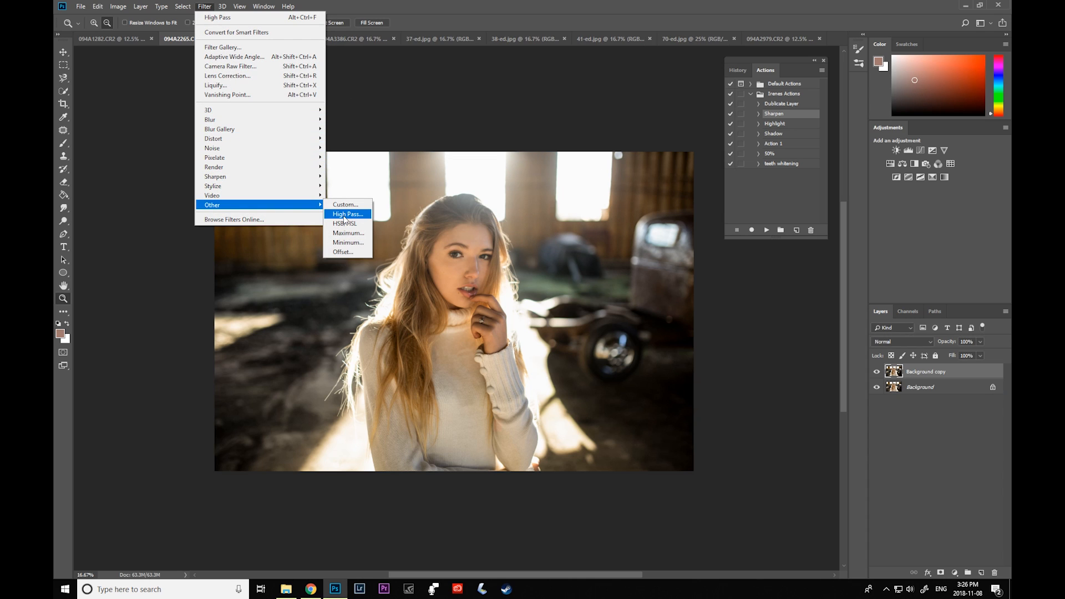
click(339, 215)
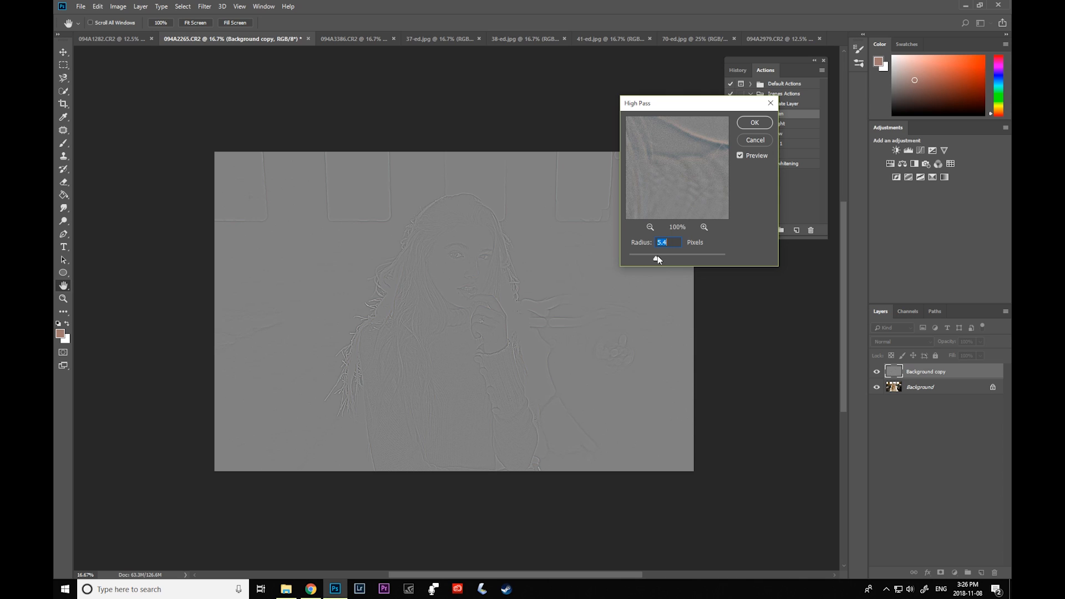
drag(657, 258, 666, 261)
drag(666, 259, 657, 258)
click(758, 122)
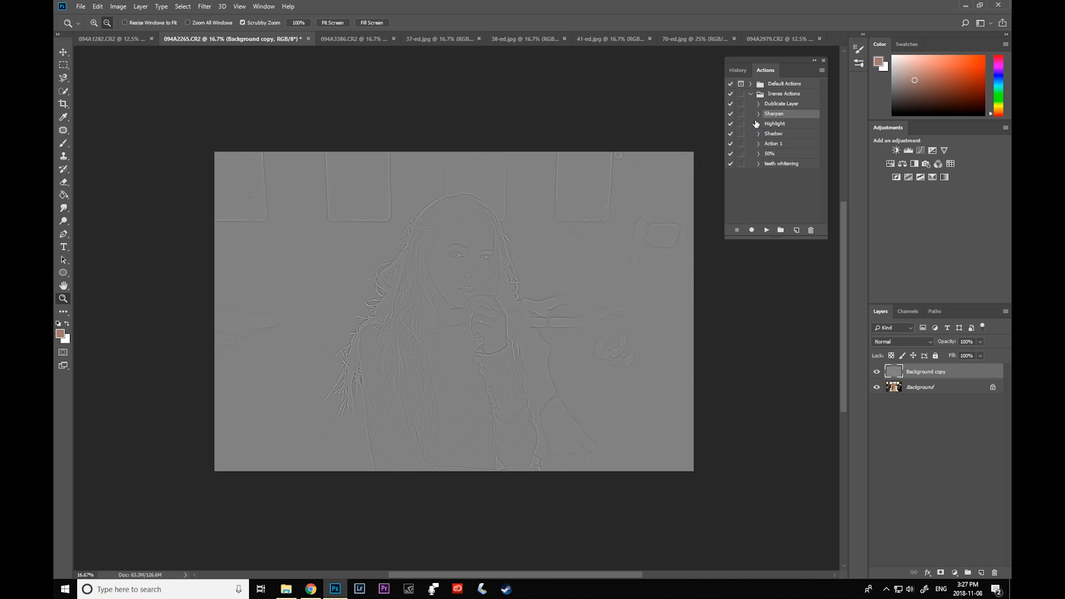
Set the high-pass layer's blend mode to Soft Light and inspect the sharpening on the woman's face at 50% zoom.
click(890, 342)
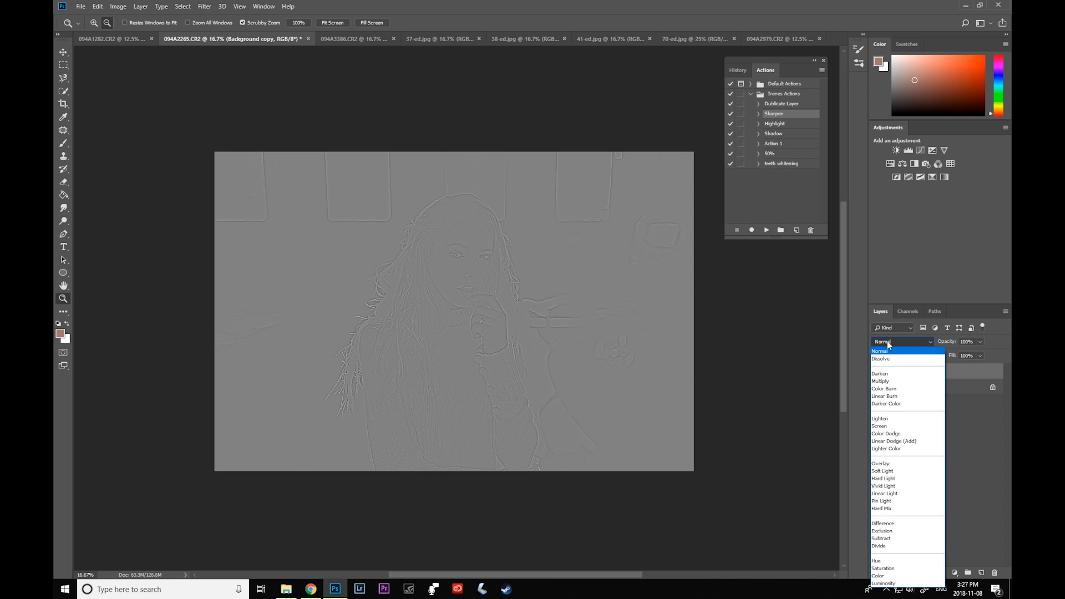
click(881, 471)
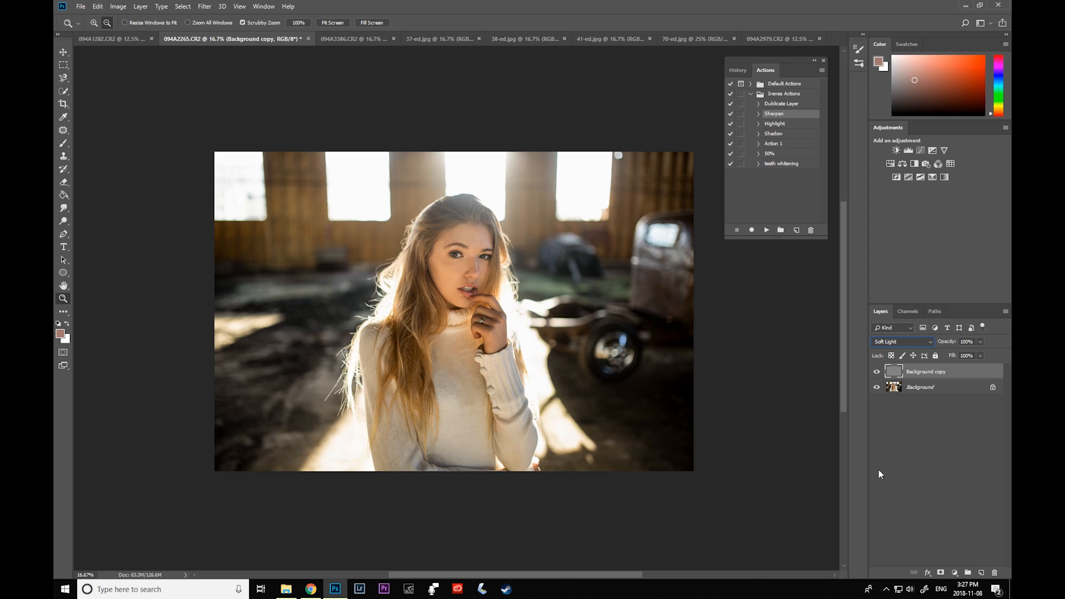
click(93, 22)
click(450, 273)
click(472, 237)
click(472, 238)
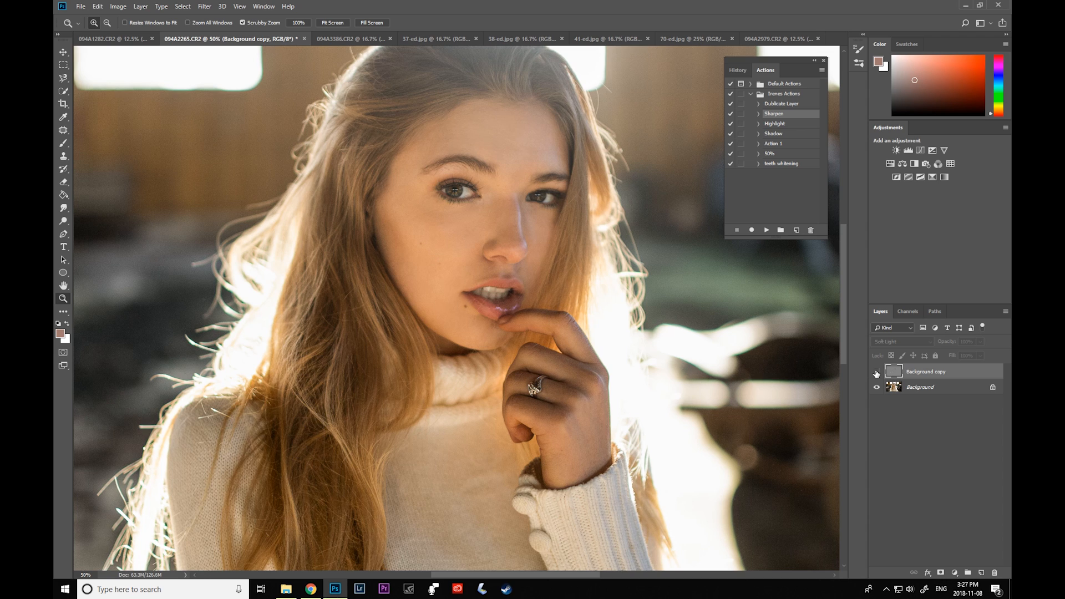
Compare the Hard Light, Overlay and Soft Light blend modes on the high-pass layer, ending on Hard Light.
click(888, 343)
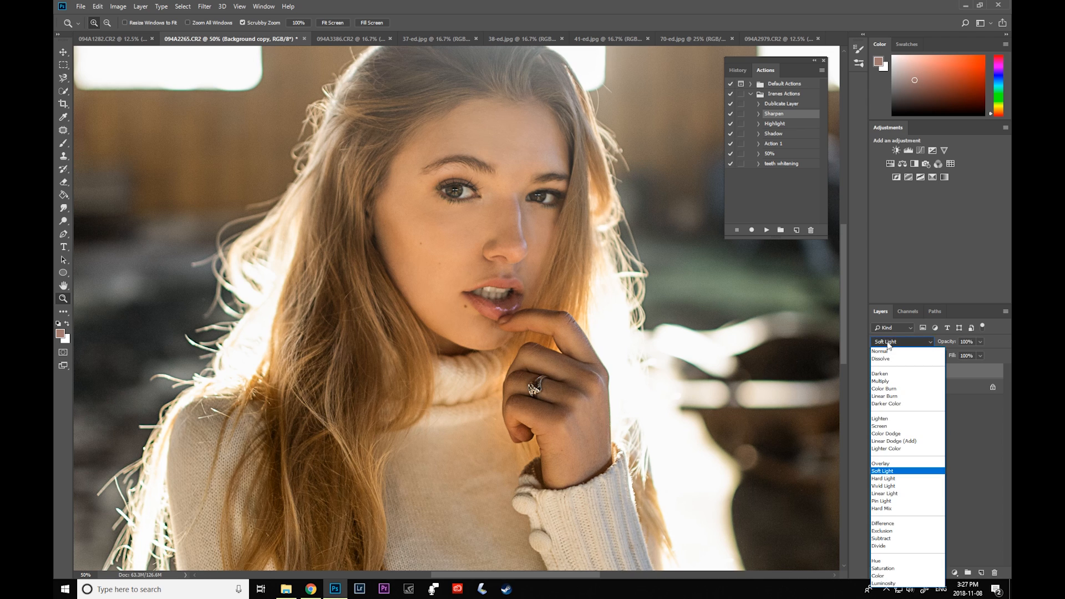
click(878, 478)
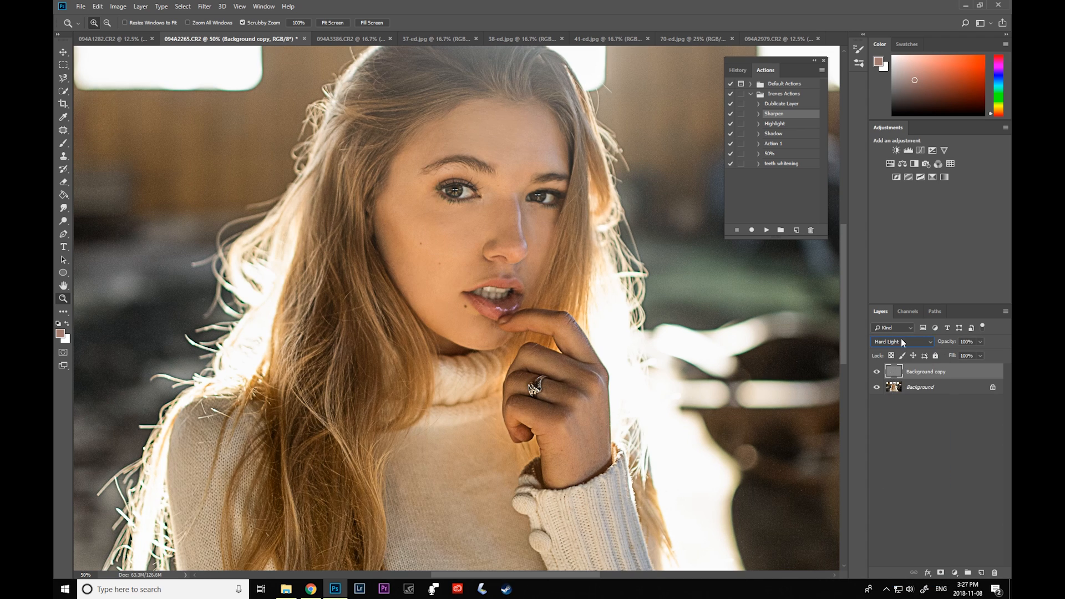
click(901, 341)
click(880, 464)
click(888, 341)
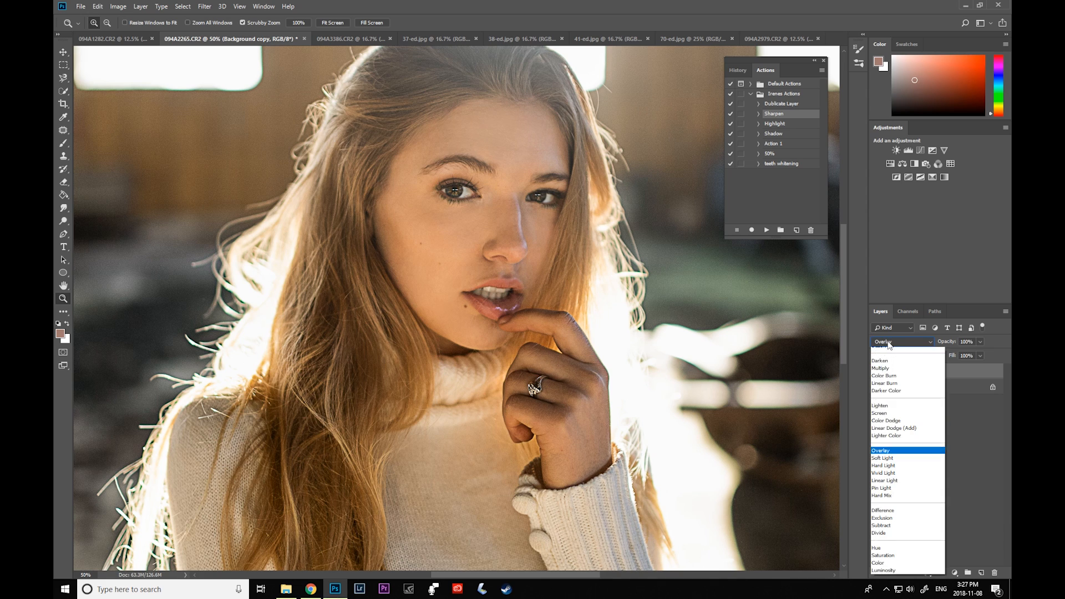
click(875, 471)
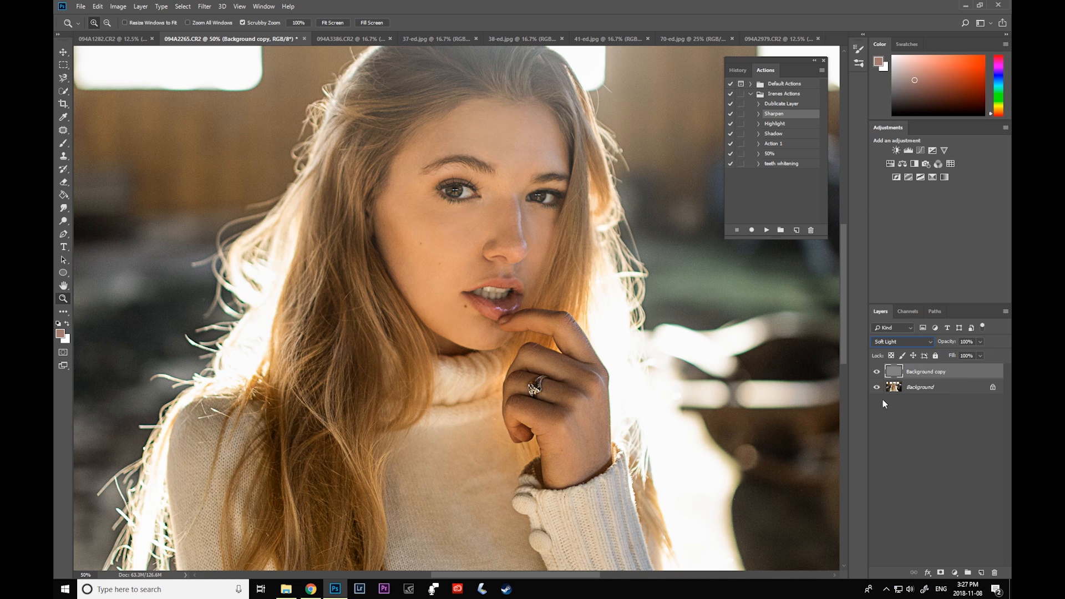
click(894, 341)
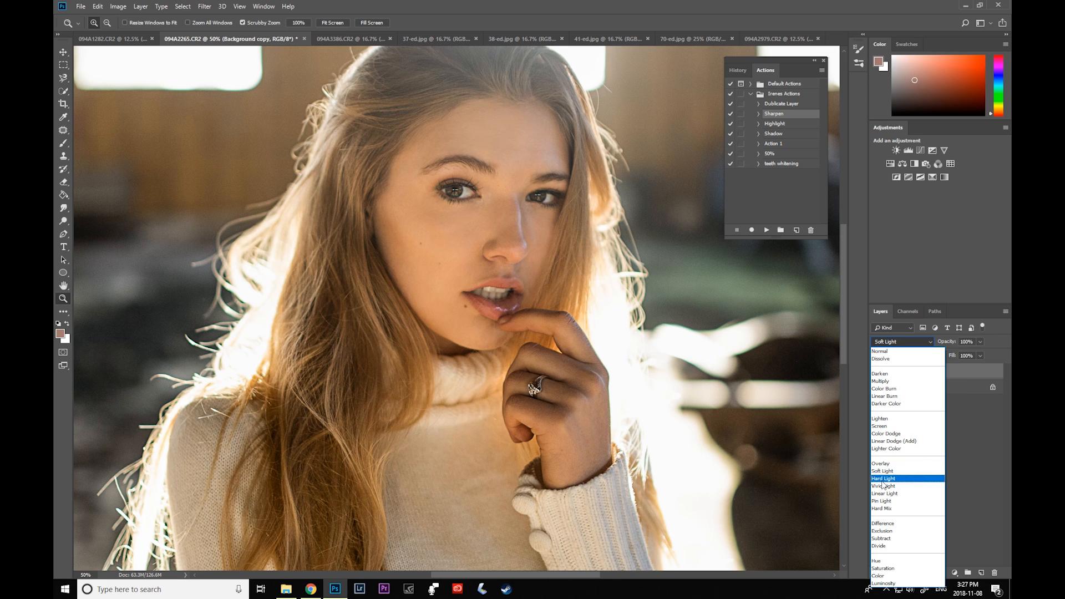
click(883, 478)
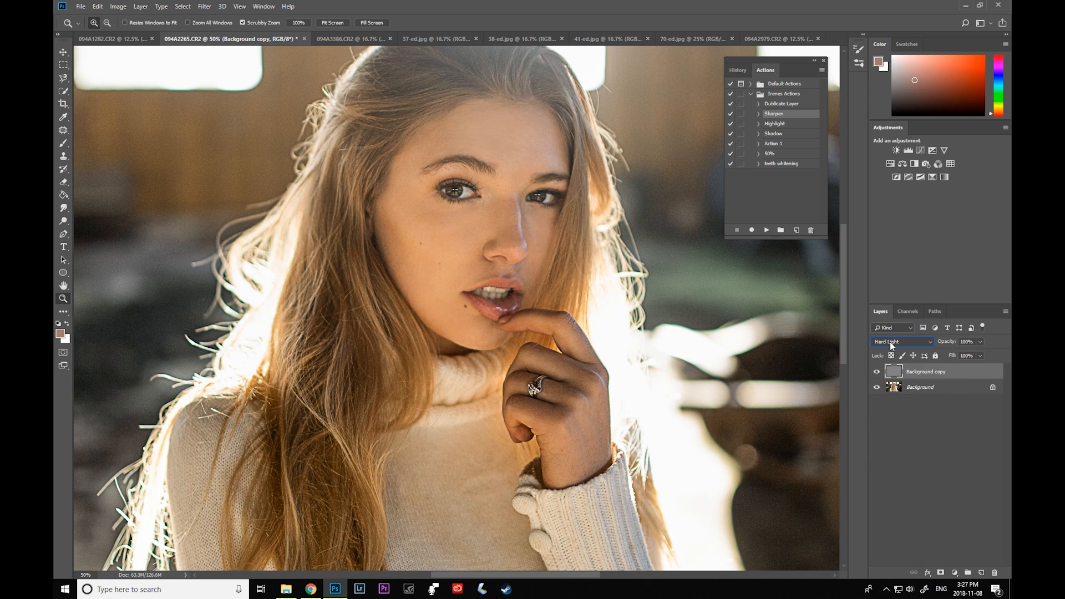
mouse_move(843, 333)
mouse_down()
mouse_move(843, 320)
mouse_move(839, 329)
mouse_up()
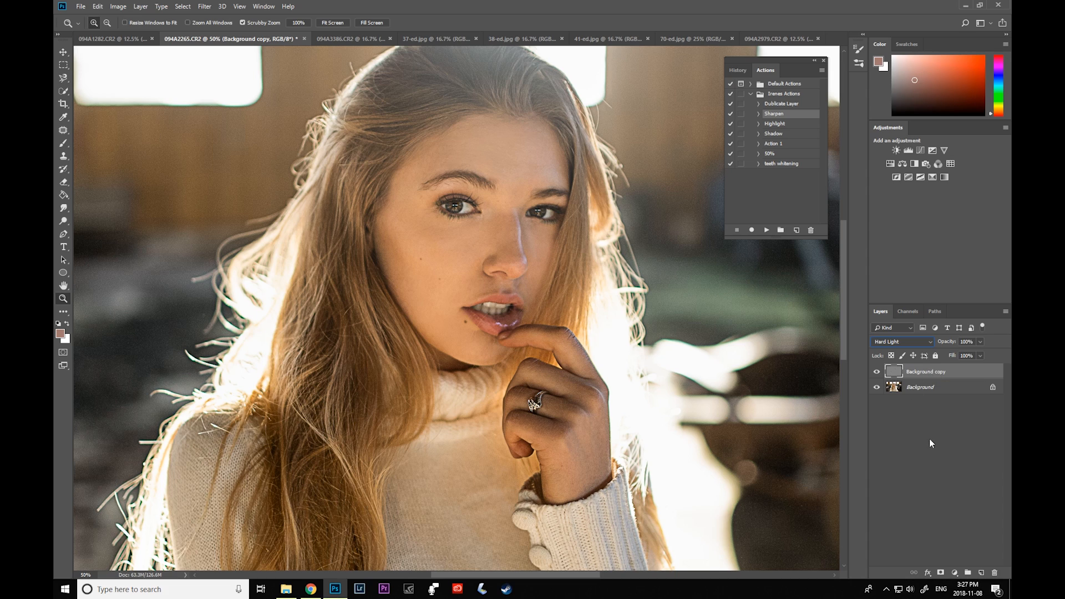
Add a layer mask to the high-pass layer and invert it to black to hide the sharpening.
click(941, 574)
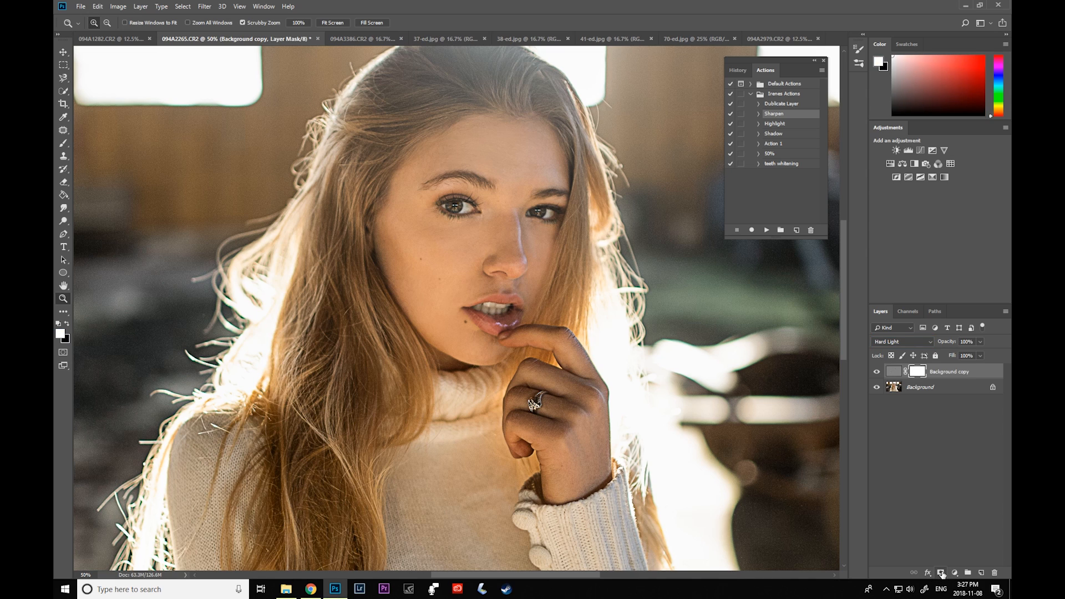
click(119, 7)
mouse_move(128, 35)
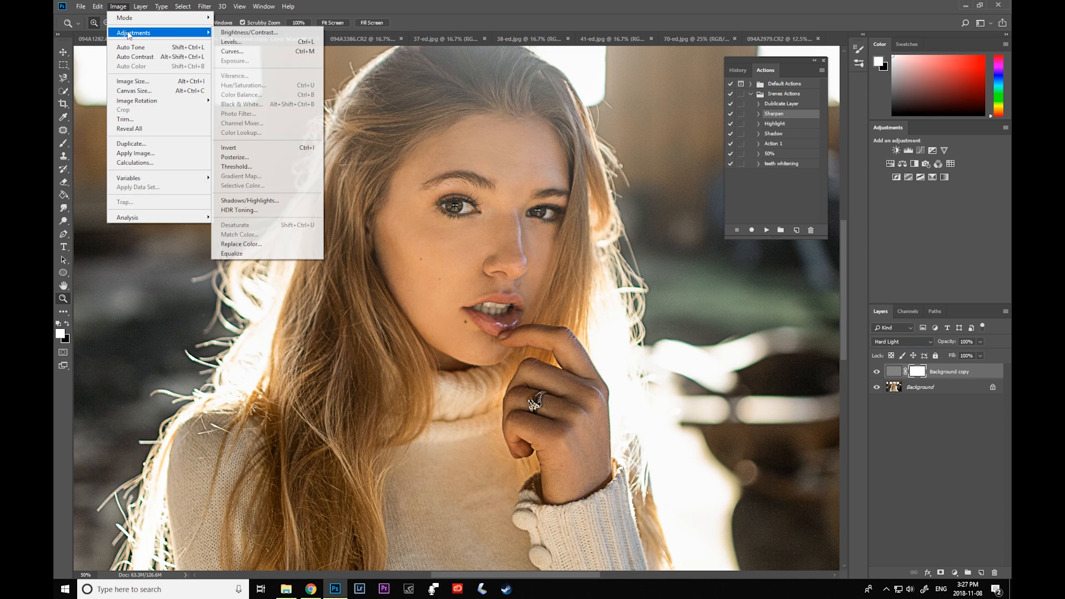
click(247, 149)
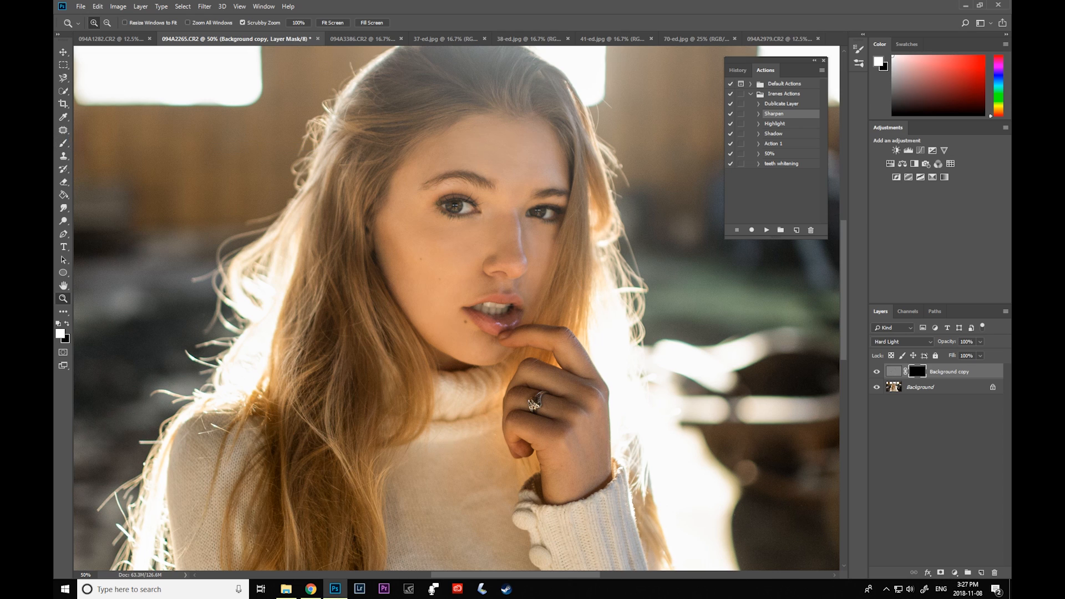
Reveal the sharpening over the woman's facial features by painting white on the mask with the brush reduced to 175.
click(63, 143)
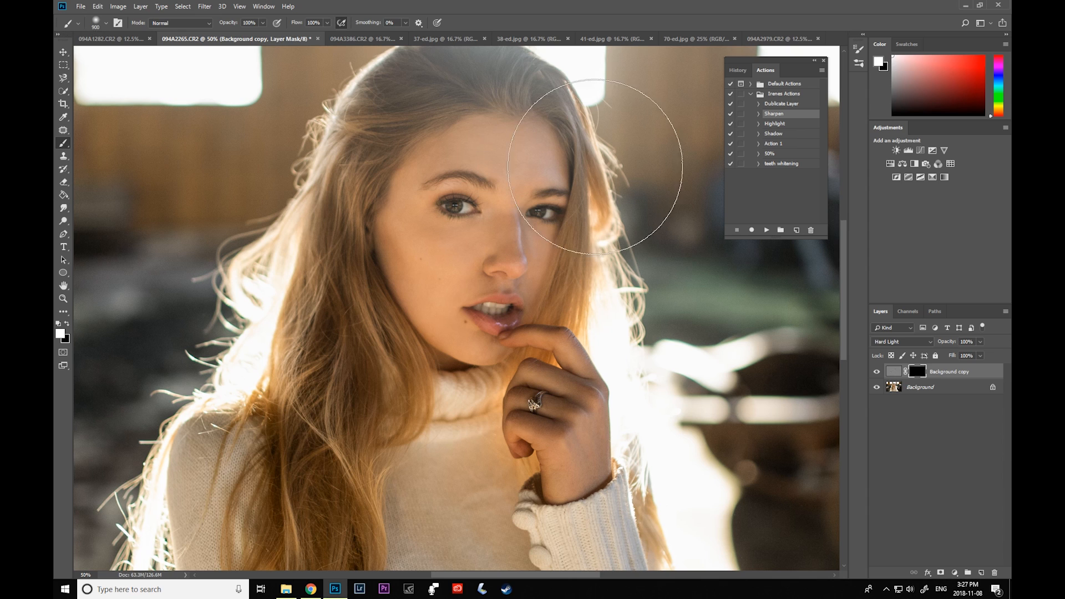
key(bracketleft)
key(bracketleft)
key(bracketleft)
key(bracketleft)
Compare the face with and without the masked sharpening by toggling the high-pass layer's visibility.
click(877, 372)
click(877, 371)
click(877, 371)
click(877, 372)
click(877, 372)
click(877, 372)
click(877, 371)
click(877, 372)
Soften the masked sharpening by setting the high-pass layer's blend mode to Soft Light, and check the result on the whole portrait.
click(887, 342)
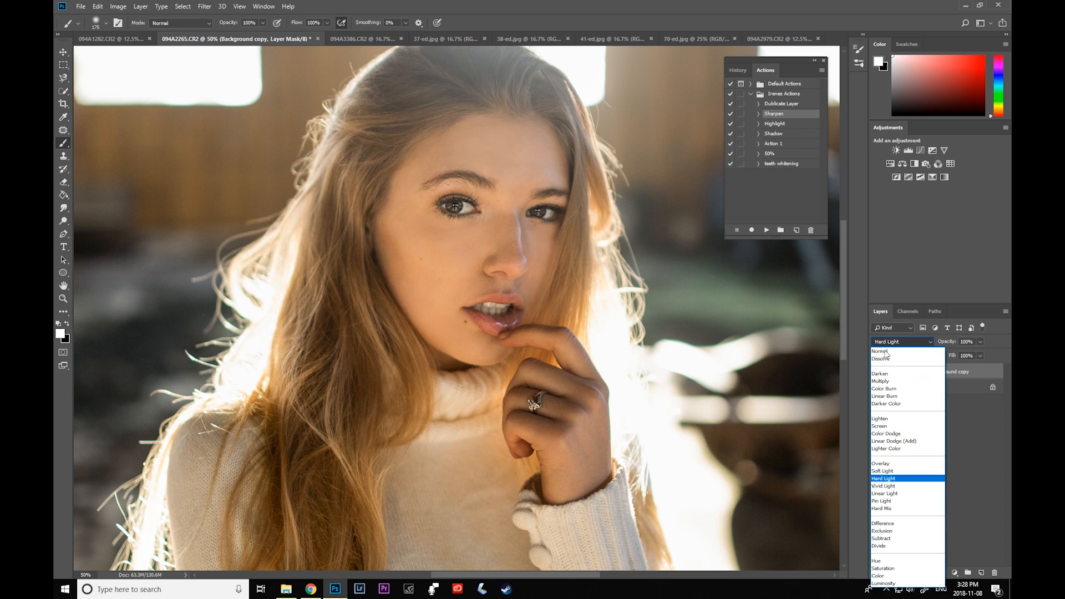
click(882, 471)
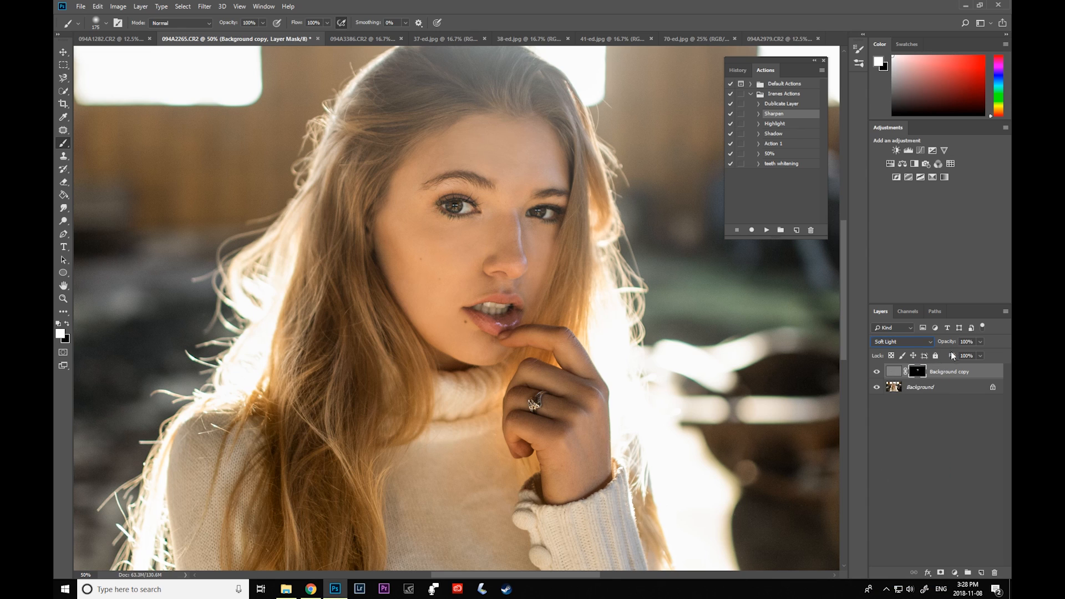
click(980, 341)
click(63, 298)
click(107, 23)
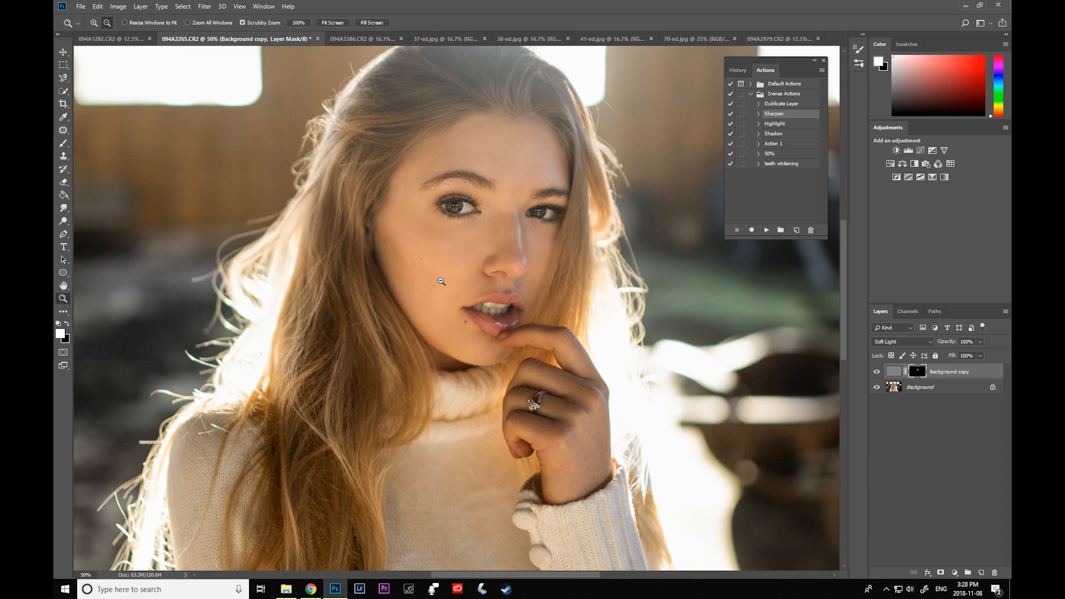
click(438, 275)
click(454, 311)
click(444, 352)
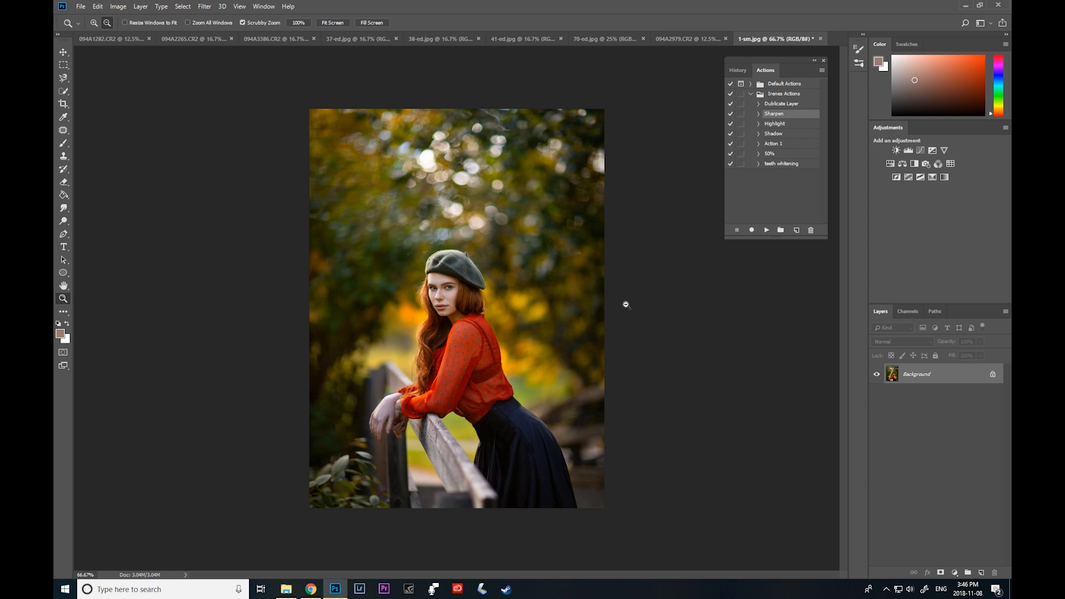
Add a Selective Color adjustment layer to the portrait of the woman in the beret.
click(955, 575)
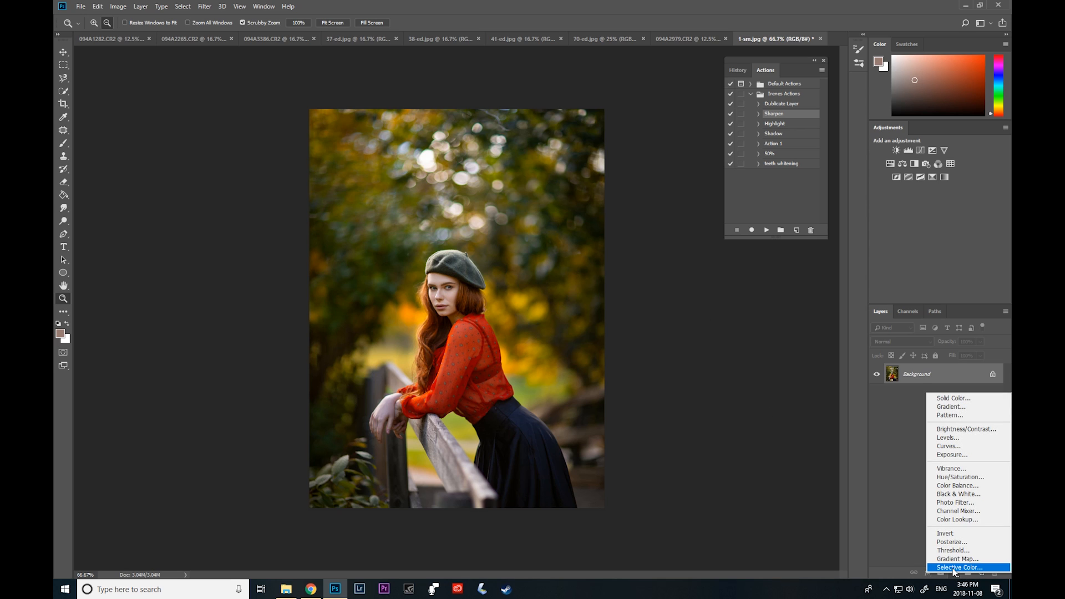
click(953, 568)
Try shifting the Blacks' Yellow to -22% and adjusting Cyan, and reset the Blacks values to 0.
click(714, 312)
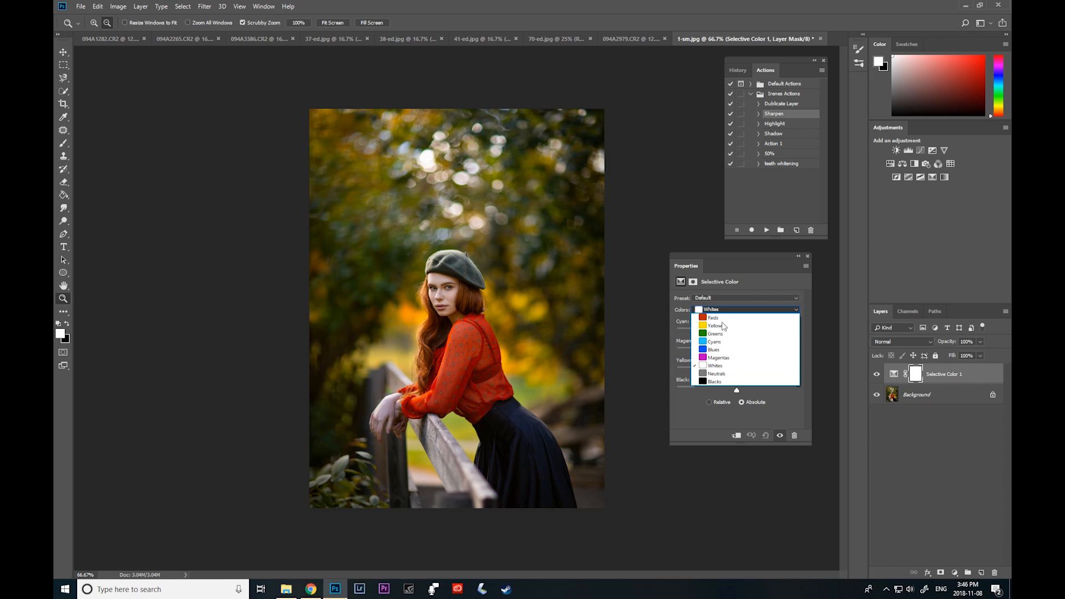
click(721, 380)
drag(737, 371, 724, 372)
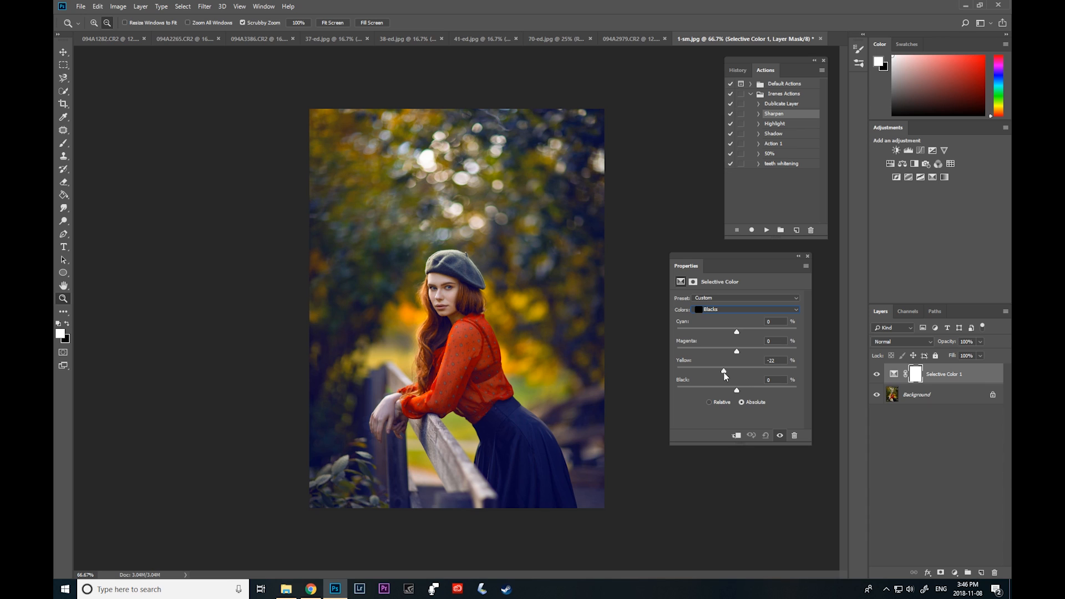
click(772, 360)
drag(740, 371, 733, 335)
text(0)
drag(775, 322, 734, 333)
text(00)
drag(783, 322, 762, 324)
text(0)
key(Tab)
text(0)
Brighten the highlights by setting Black to -24% for the Whites in the Selective Color adjustment.
click(721, 310)
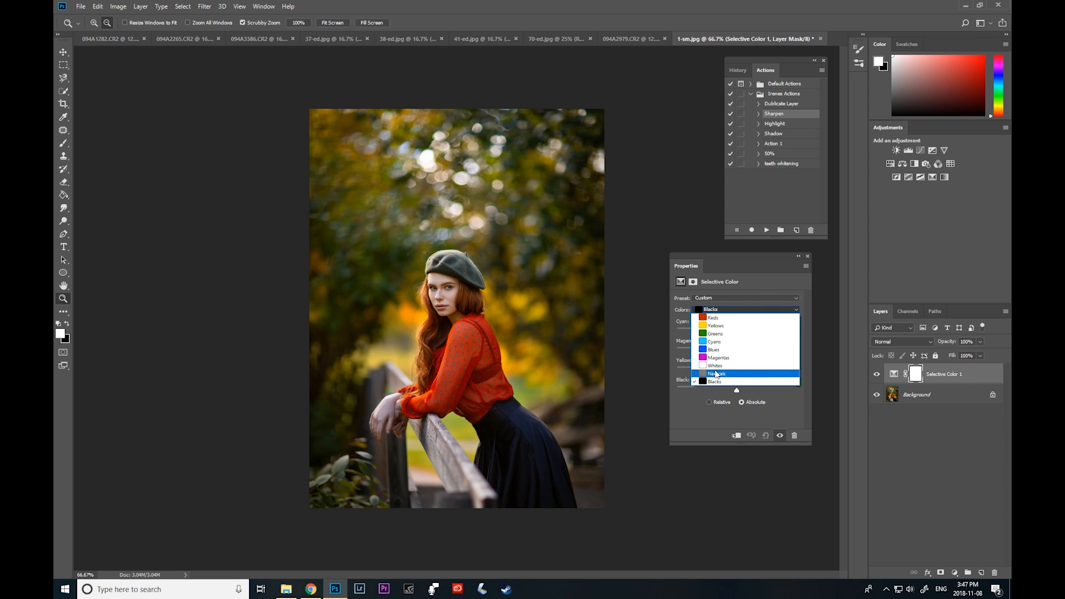
click(715, 366)
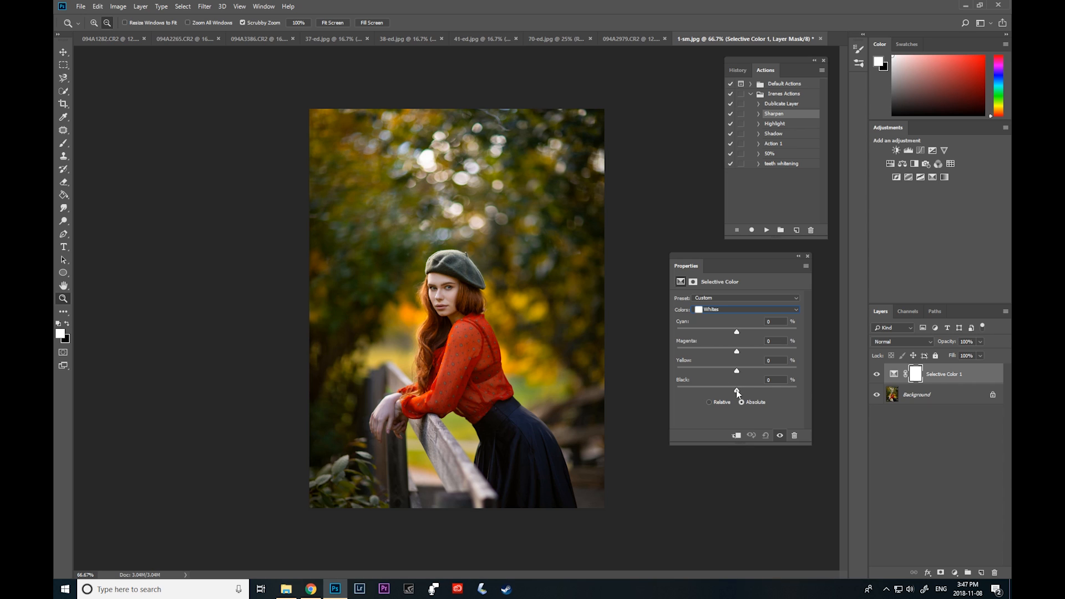
drag(737, 391, 723, 390)
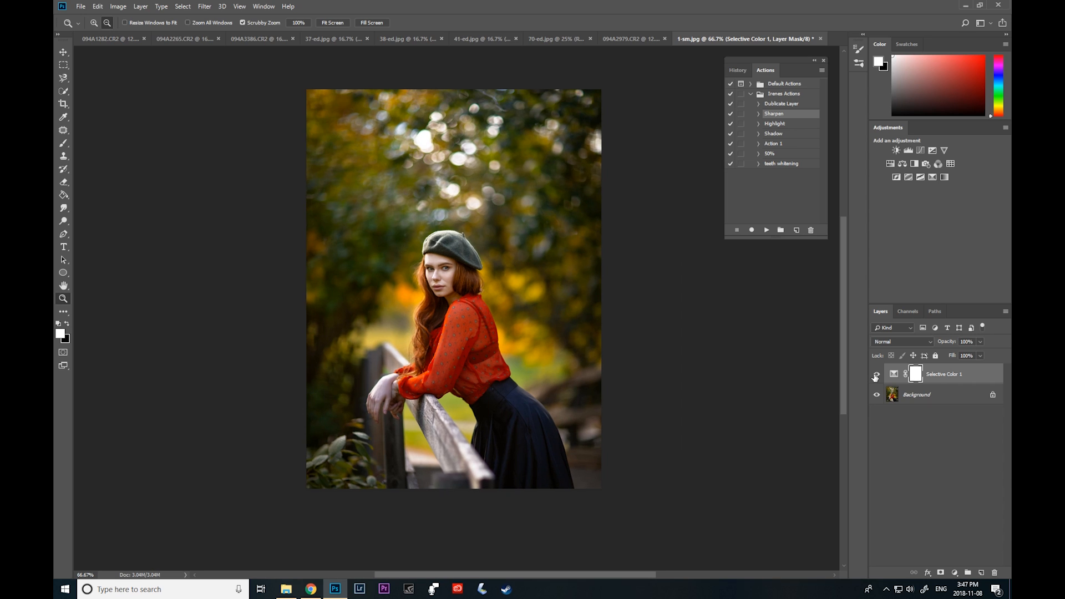
Compare the beret portrait before and after the brightened whites by toggling the Selective Color layer's visibility.
click(875, 376)
click(876, 376)
click(875, 376)
click(876, 377)
click(876, 376)
click(876, 376)
Warm the Whites in the existing Selective Color adjustment with Yellow at +21% and Magenta at about +18%.
click(94, 22)
click(418, 295)
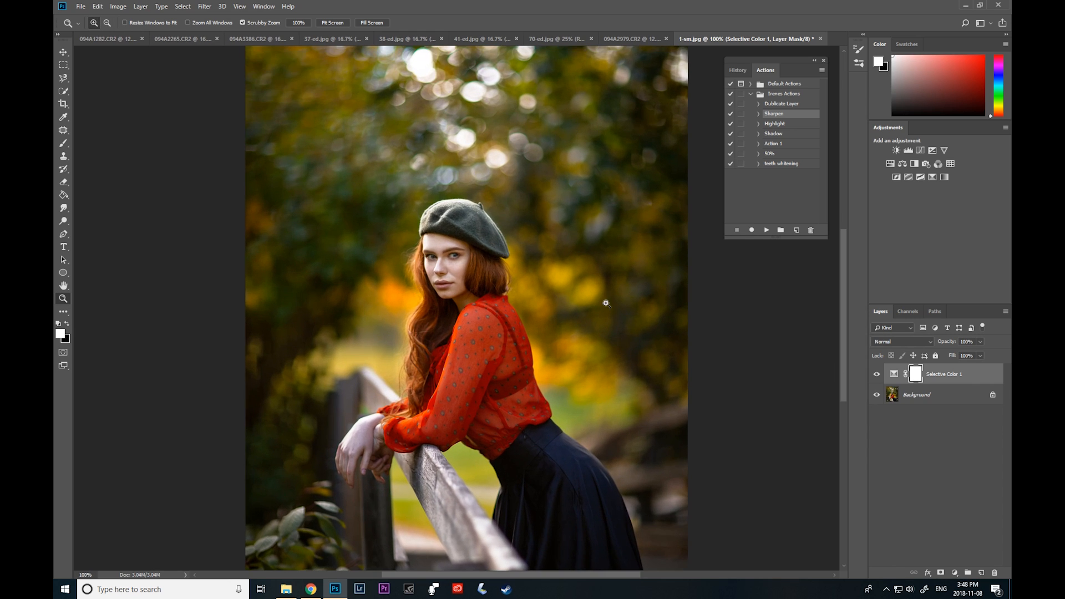
double_click(894, 377)
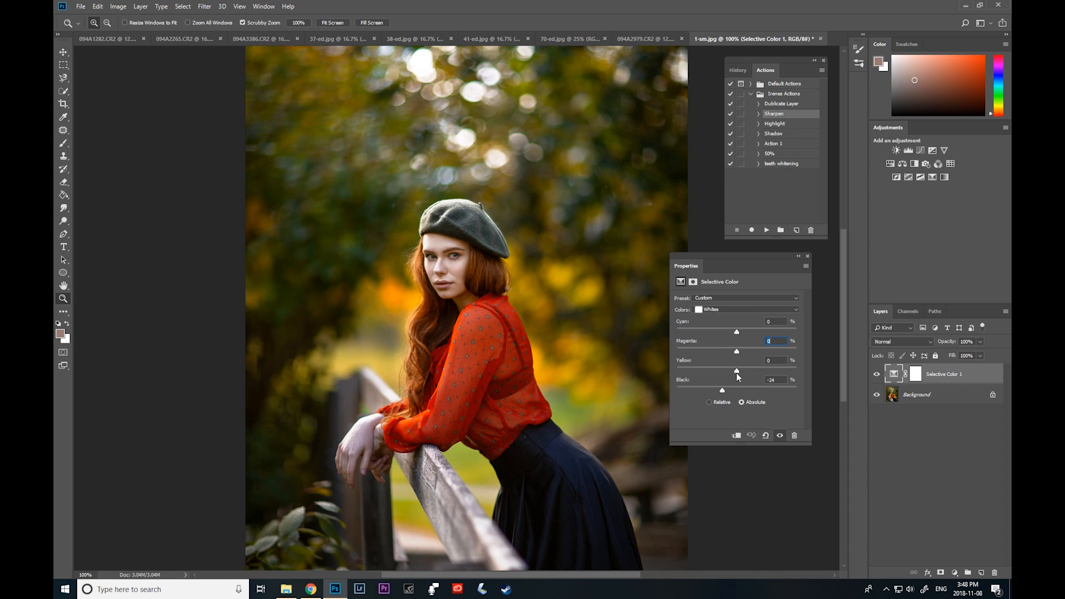
drag(736, 369, 737, 370)
drag(755, 374, 742, 351)
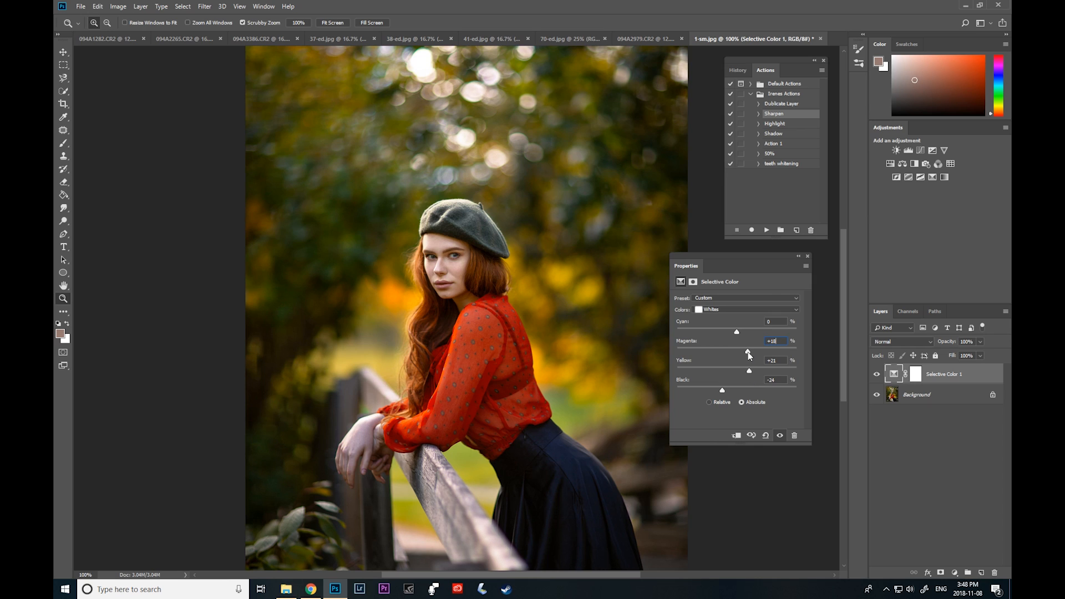
click(808, 256)
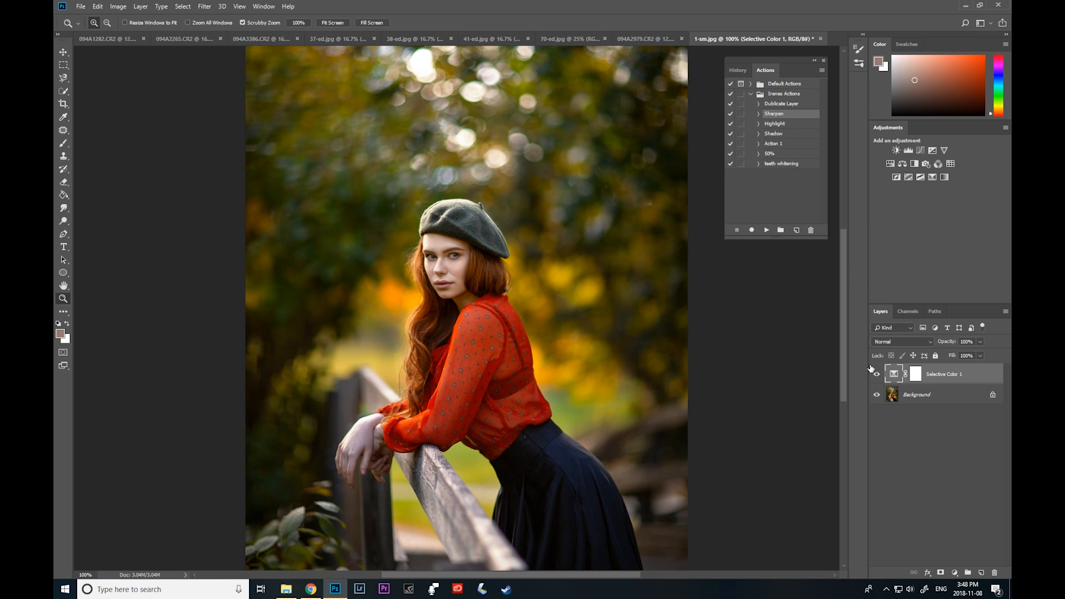
Check the warmed highlights against the original beret portrait by switching the Selective Color layer off and on repeatedly.
click(877, 375)
click(878, 376)
click(878, 375)
click(877, 376)
click(877, 376)
click(877, 375)
click(878, 376)
click(878, 375)
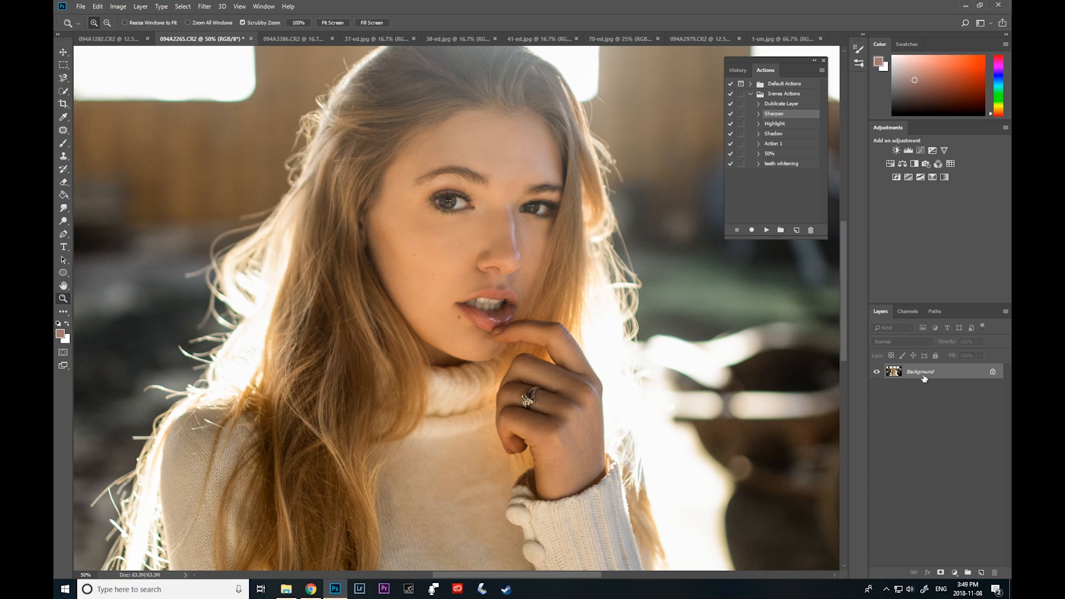
Add a Curves adjustment layer above the Background and pull the RGB curve down in the shadows to darken the portrait.
click(955, 573)
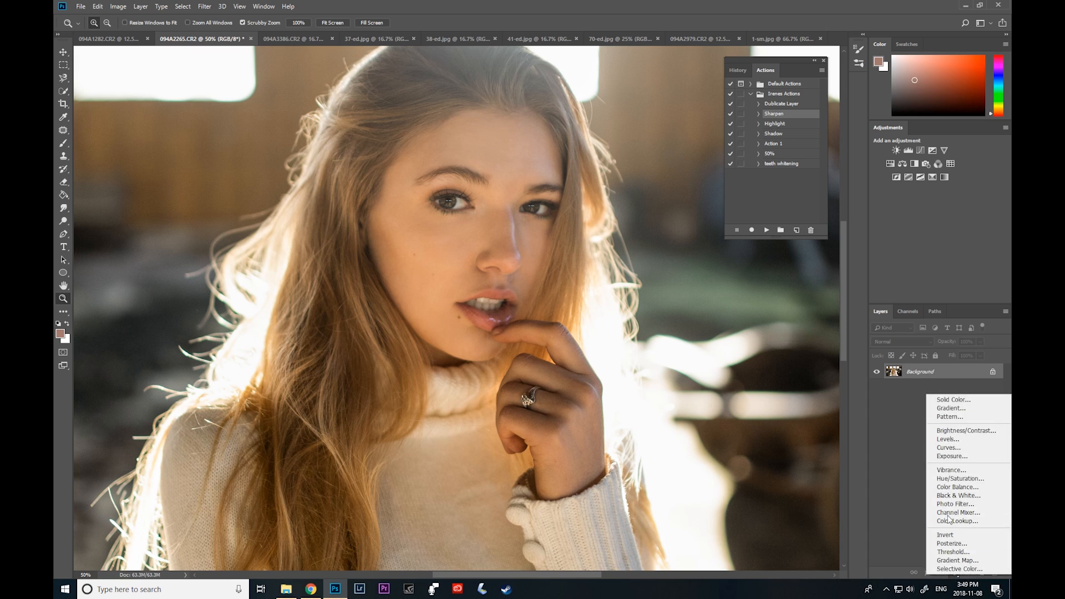
click(948, 447)
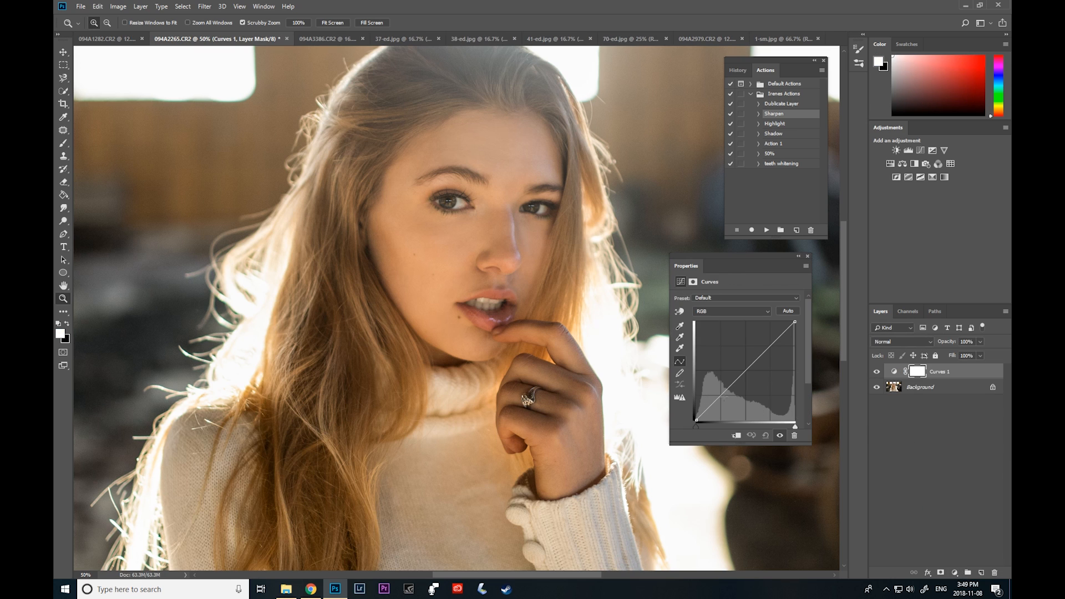
drag(721, 393, 723, 405)
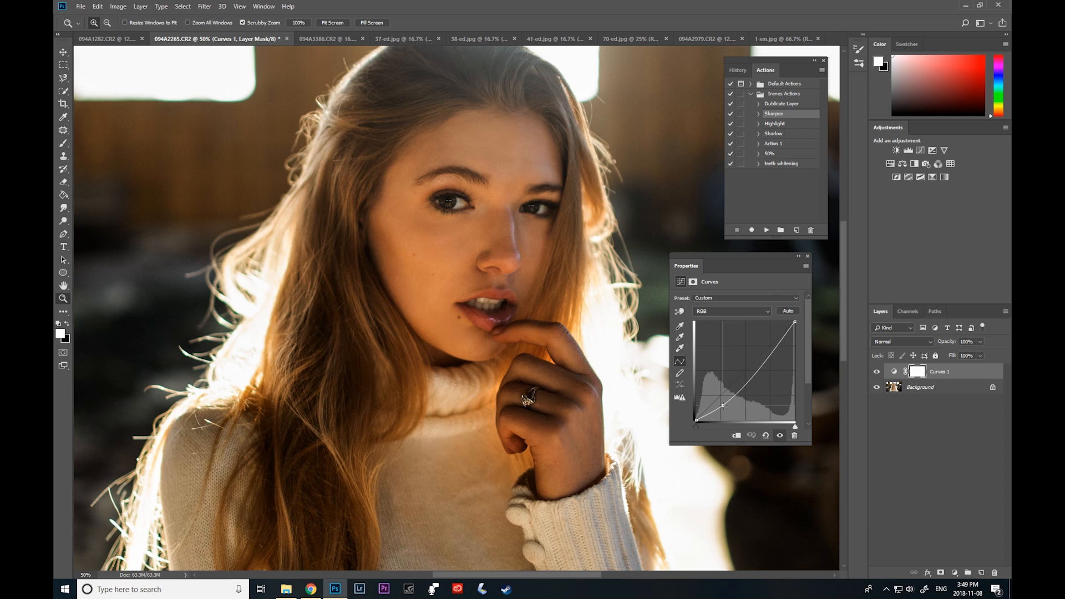
click(807, 255)
Invert the Curves layer's mask to black to hide the darkening.
click(118, 6)
mouse_move(133, 32)
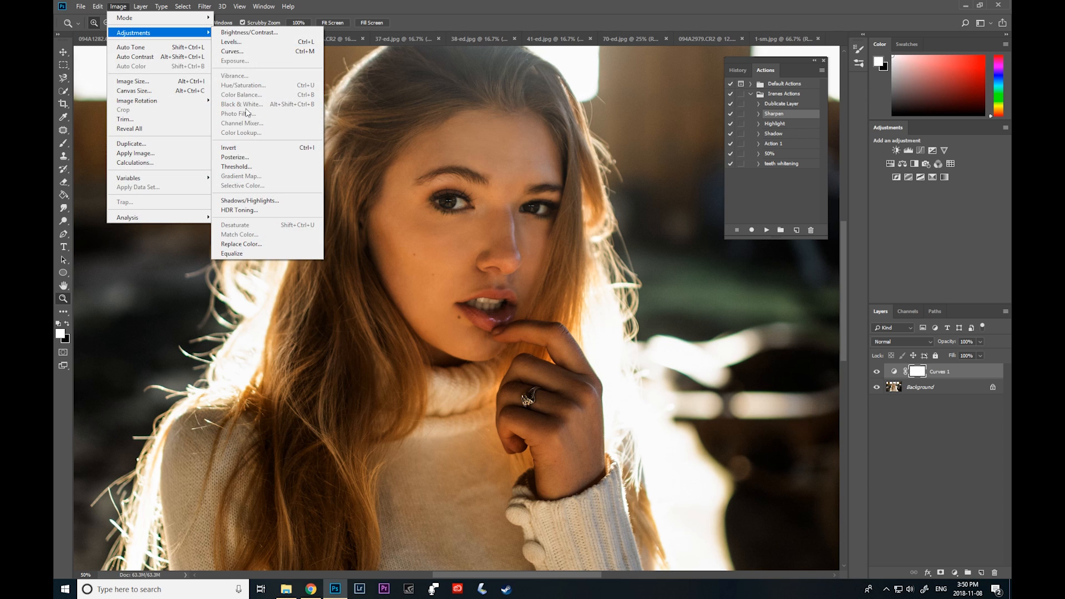
click(244, 149)
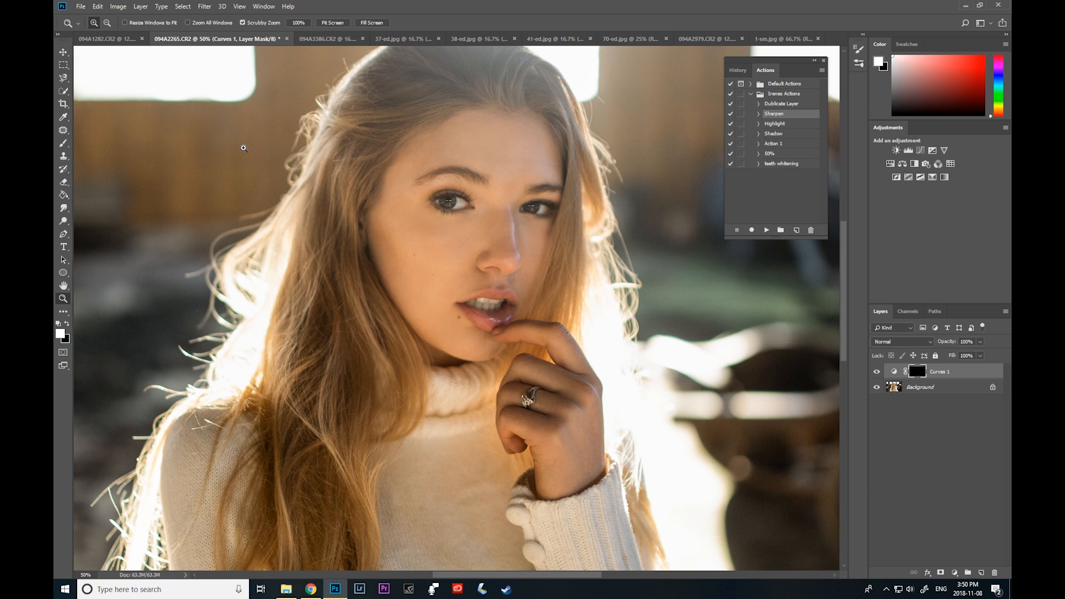
Set up the Brush tool with a very small tip at 100% opacity and white foreground for painting on the Curves mask.
click(63, 144)
click(63, 298)
click(486, 182)
click(486, 183)
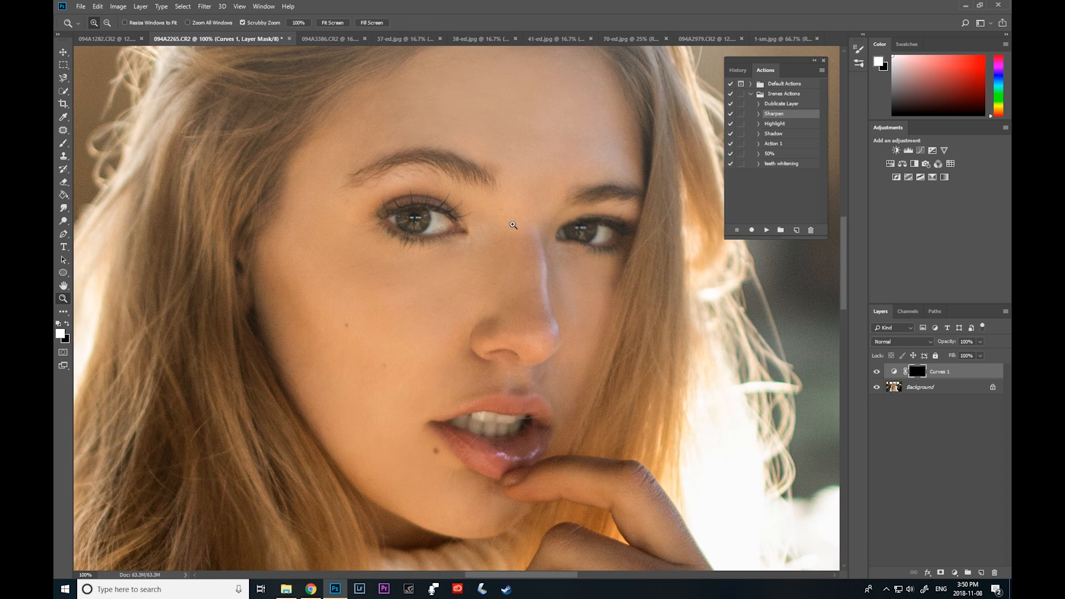
click(63, 144)
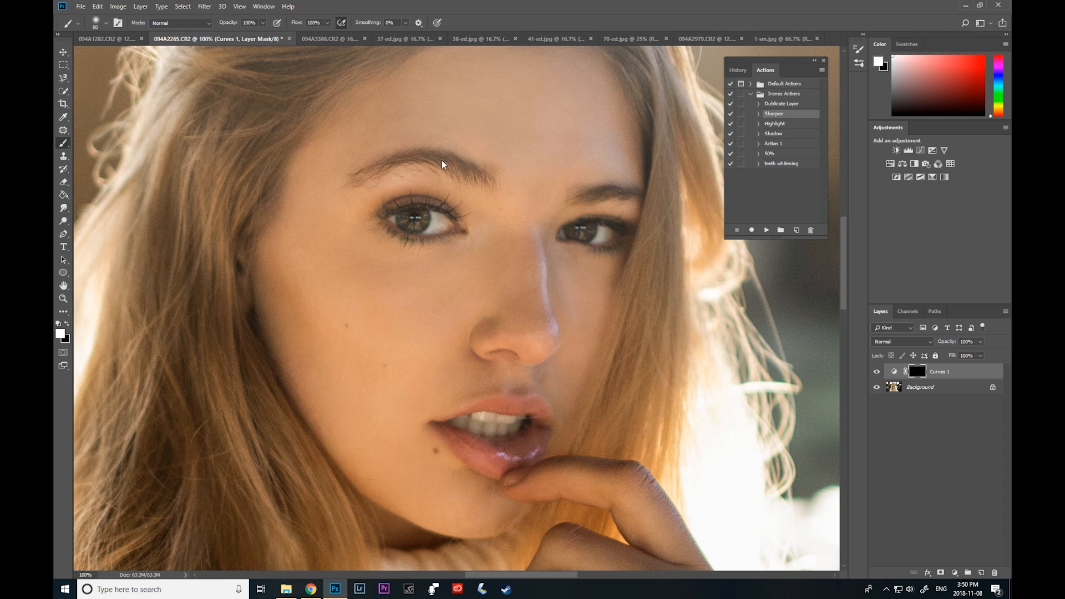
key(bracketleft)
key(bracketleft)
key(bracketleft)
key(bracketleft)
key(bracketleft)
key(bracketleft)
key(bracketleft)
key(bracketleft)
key(bracketleft)
key(bracketleft)
key(bracketleft)
click(260, 23)
click(223, 35)
drag(227, 33, 281, 52)
click(567, 202)
Paint fine hair-like strokes on the Curves mask along the nearer eyebrow to fill and darken it.
click(64, 299)
click(413, 178)
click(63, 144)
key([)
drag(525, 199, 520, 176)
key(bracketleft)
key(bracketleft)
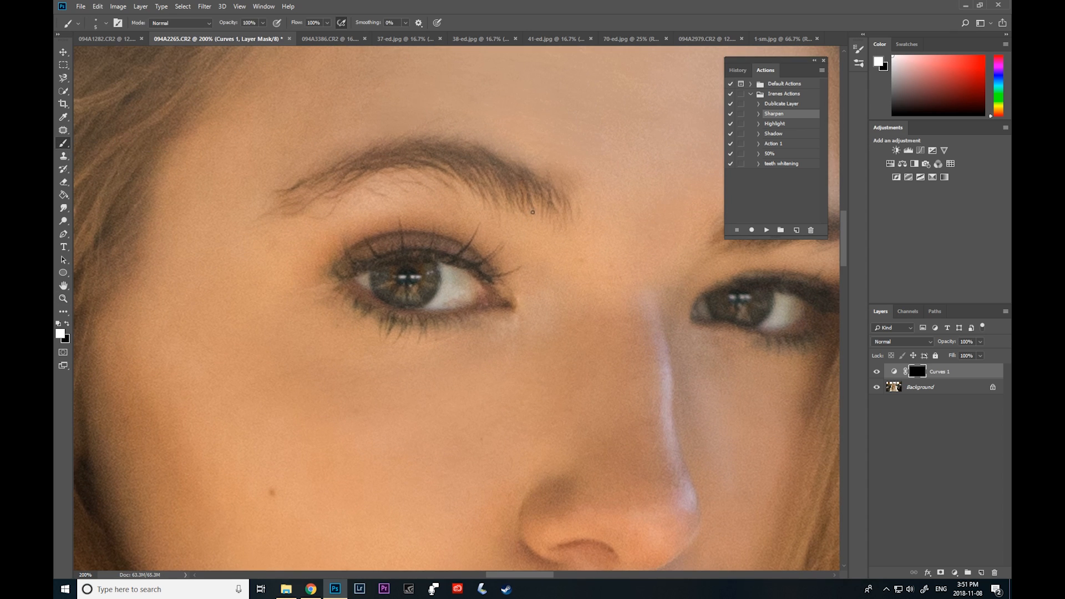
drag(560, 190, 558, 208)
mouse_move(488, 156)
mouse_down()
mouse_move(499, 182)
mouse_move(466, 176)
mouse_up()
drag(425, 148, 445, 152)
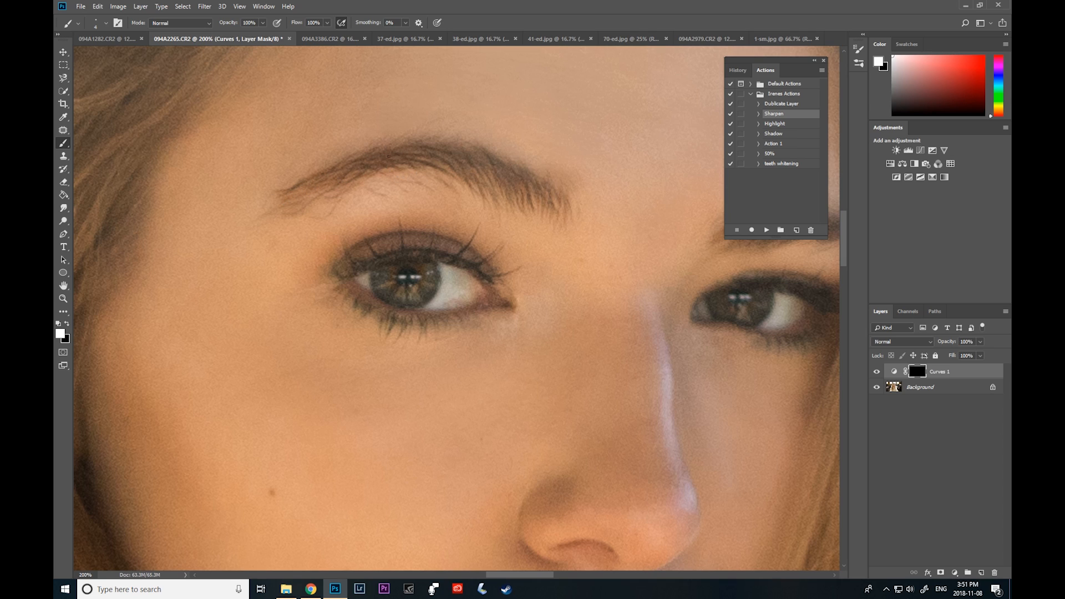
drag(486, 171, 470, 157)
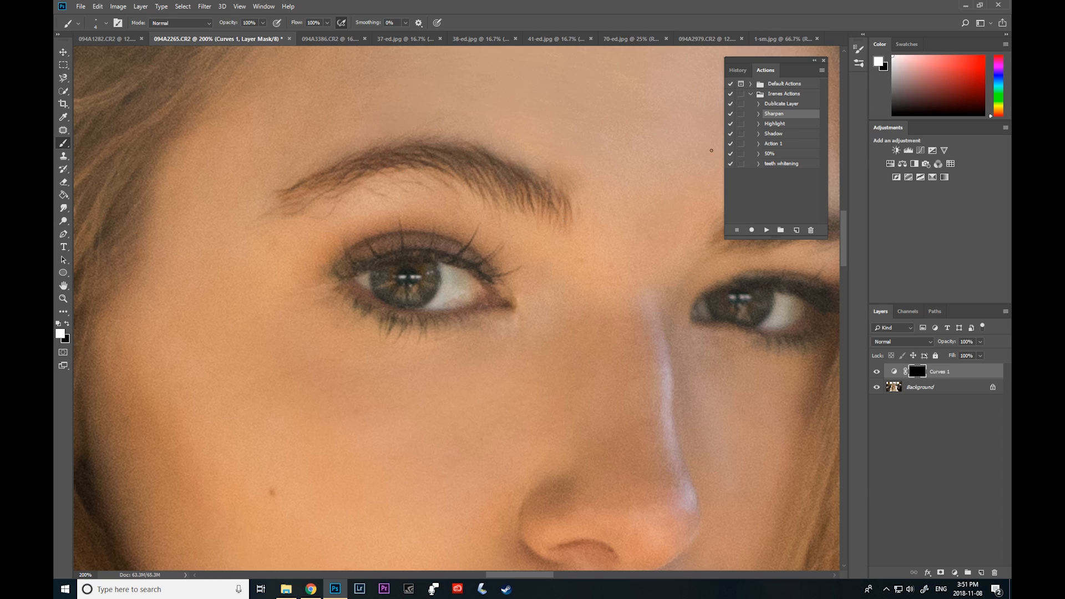
Paint individual lashes along the nearer eye's upper lid, and clean up strokes at its outer part with a small Eraser.
mouse_move(372, 254)
mouse_down()
mouse_move(368, 233)
mouse_move(377, 263)
mouse_move(379, 224)
mouse_move(396, 258)
mouse_move(403, 248)
mouse_move(411, 260)
mouse_move(432, 256)
mouse_move(446, 222)
mouse_up()
mouse_move(460, 259)
mouse_down()
mouse_move(488, 244)
mouse_move(526, 267)
mouse_up()
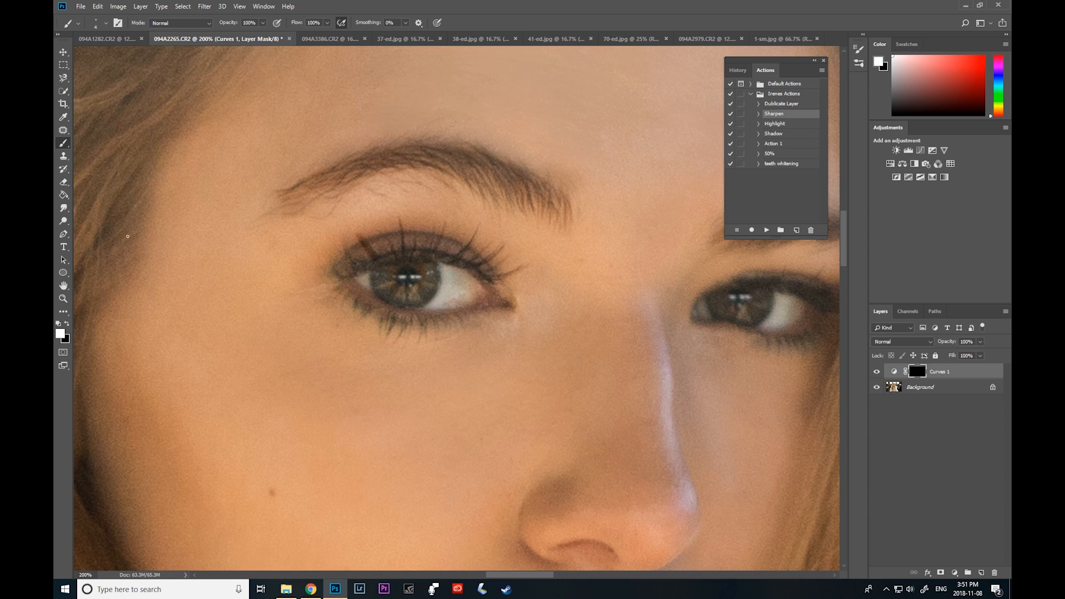
key(e)
key(bracketleft)
key(bracketleft)
key(bracketleft)
key(bracketleft)
key(bracketleft)
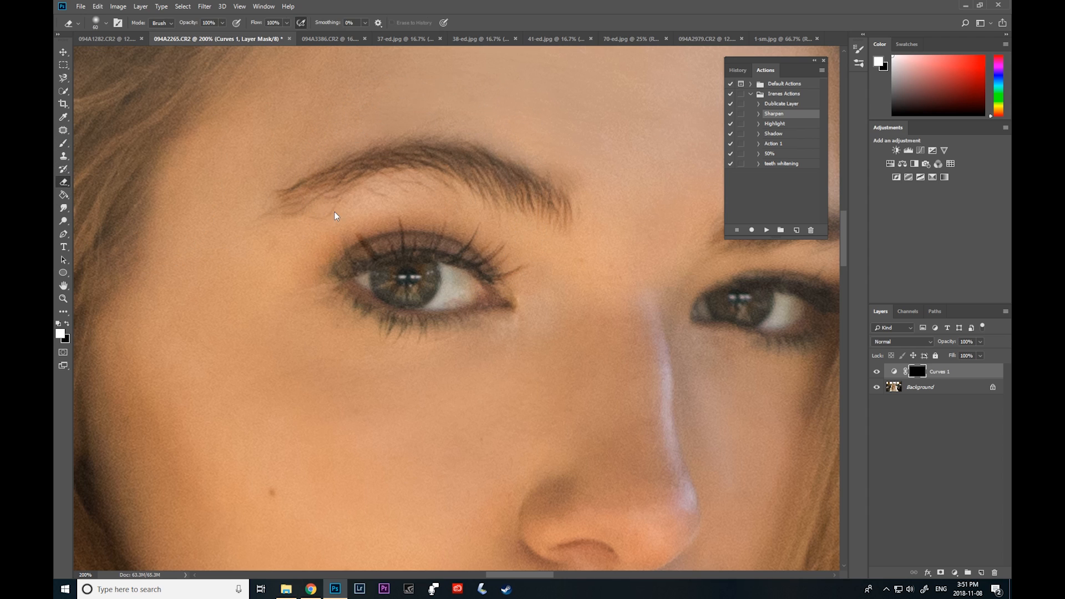
drag(358, 237, 358, 252)
Paint further lashes at the nearer eye's outer and inner corners and along its lower lid with the fine brush.
click(63, 143)
mouse_move(351, 268)
mouse_down()
mouse_move(340, 245)
mouse_move(390, 223)
mouse_up()
mouse_move(337, 279)
mouse_down()
mouse_move(321, 269)
mouse_move(332, 253)
mouse_move(378, 232)
mouse_up()
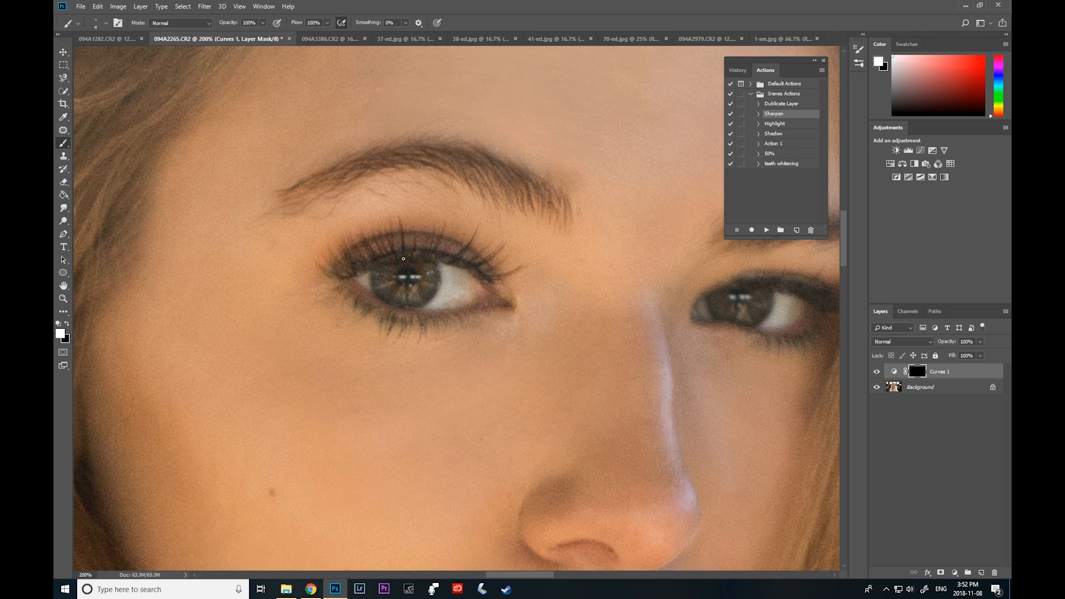
mouse_move(456, 253)
mouse_down()
mouse_move(447, 233)
mouse_move(513, 259)
mouse_up()
mouse_move(349, 282)
mouse_down()
mouse_move(319, 314)
mouse_move(349, 291)
mouse_move(339, 312)
mouse_move(358, 290)
mouse_move(351, 312)
mouse_move(356, 298)
mouse_move(367, 308)
mouse_move(351, 325)
mouse_move(367, 309)
mouse_move(387, 311)
mouse_move(378, 335)
mouse_up()
mouse_move(395, 310)
mouse_down()
mouse_move(388, 347)
mouse_move(460, 331)
mouse_up()
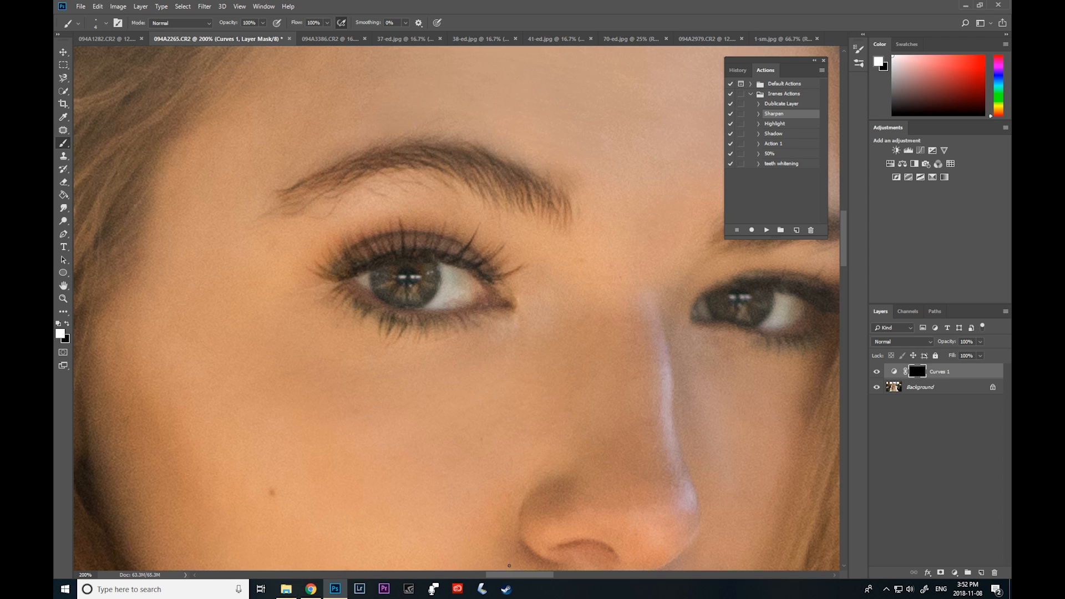
Paint fine lash strokes around the farther eye on the Curves mask.
drag(511, 572, 521, 575)
mouse_move(626, 283)
mouse_down()
mouse_move(636, 268)
mouse_move(658, 279)
mouse_up()
mouse_move(657, 292)
mouse_down()
mouse_move(669, 282)
mouse_move(711, 300)
mouse_up()
key(bracketright)
key(bracketright)
key(bracketright)
key(bracketright)
key(bracketright)
key(bracketright)
key(bracketright)
Compare the face before and after the darkened brow and lashes by toggling the Curves layer's visibility repeatedly.
key(z)
click(107, 23)
click(219, 256)
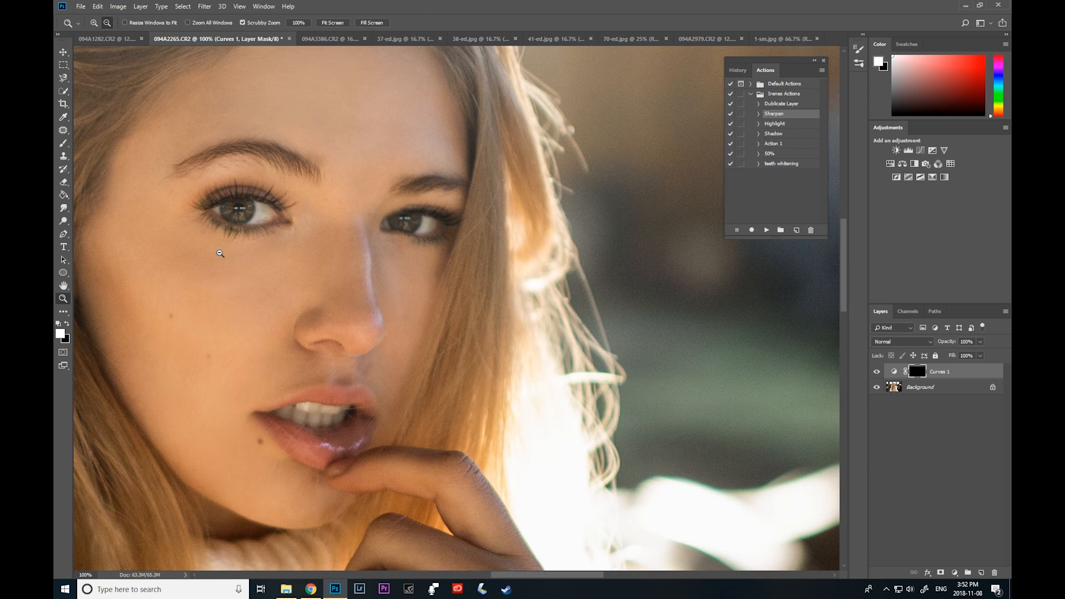
drag(505, 573, 565, 575)
click(657, 333)
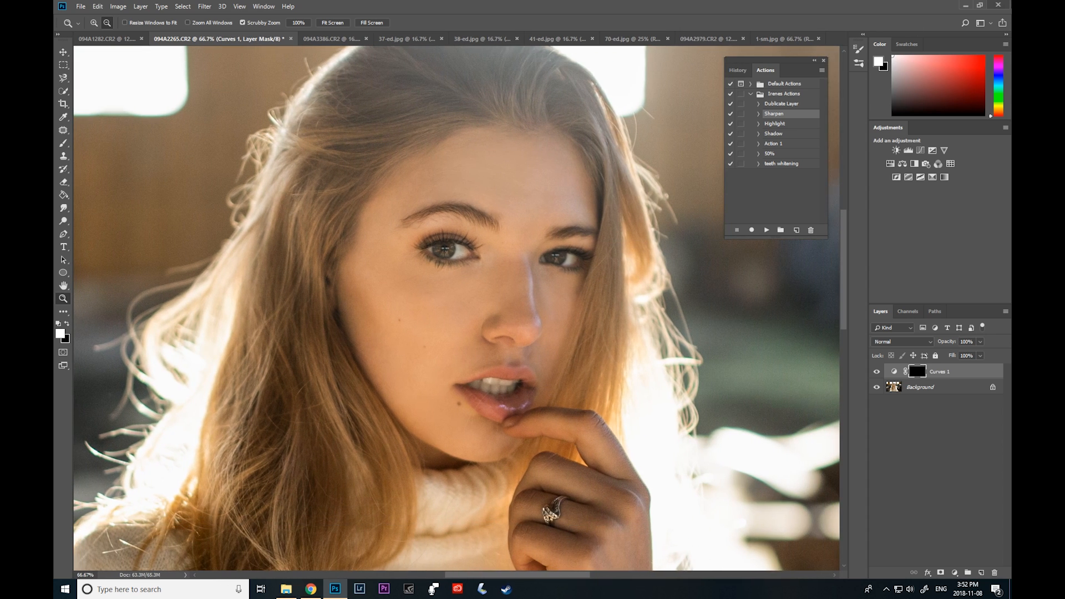
click(877, 372)
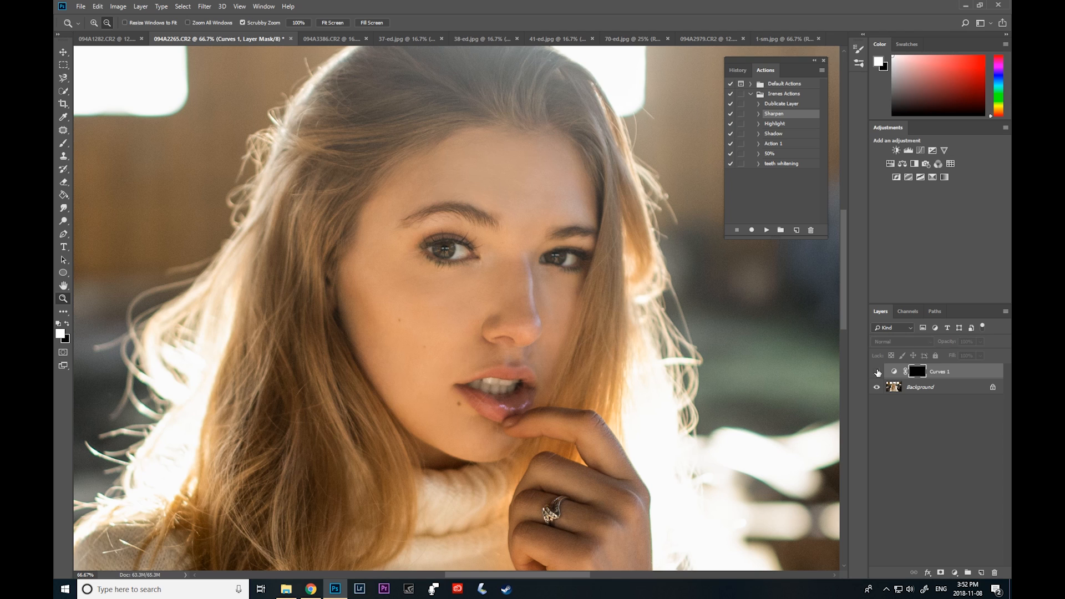
click(877, 371)
click(877, 372)
click(877, 371)
click(877, 371)
click(875, 370)
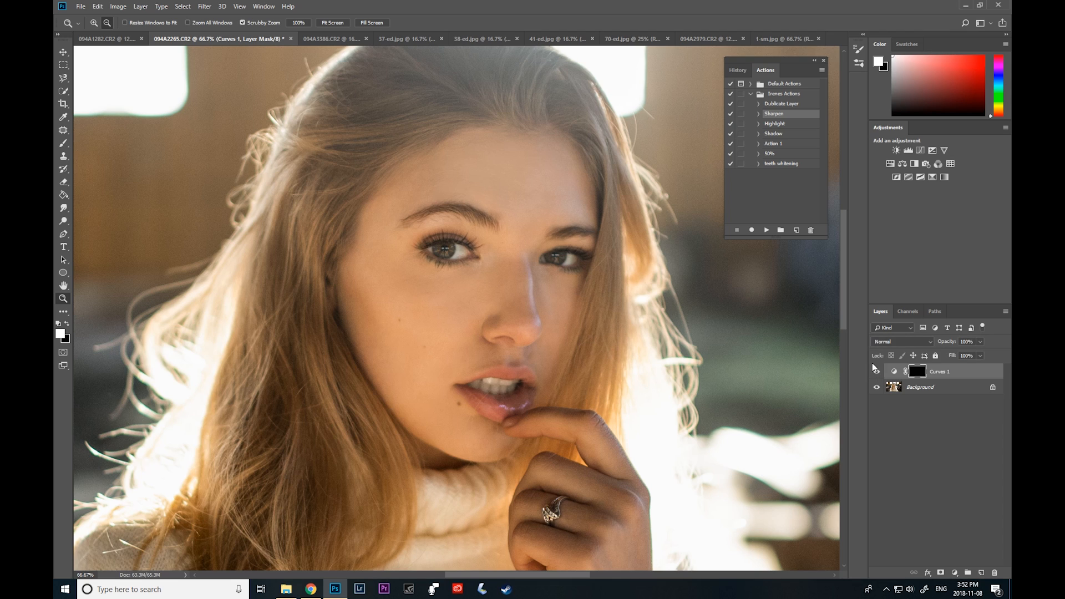
click(981, 356)
click(879, 374)
click(879, 375)
click(879, 374)
click(878, 374)
click(878, 373)
click(878, 373)
Try out the Curves layer's opacity and end with it at 100%.
click(980, 342)
drag(980, 353, 997, 353)
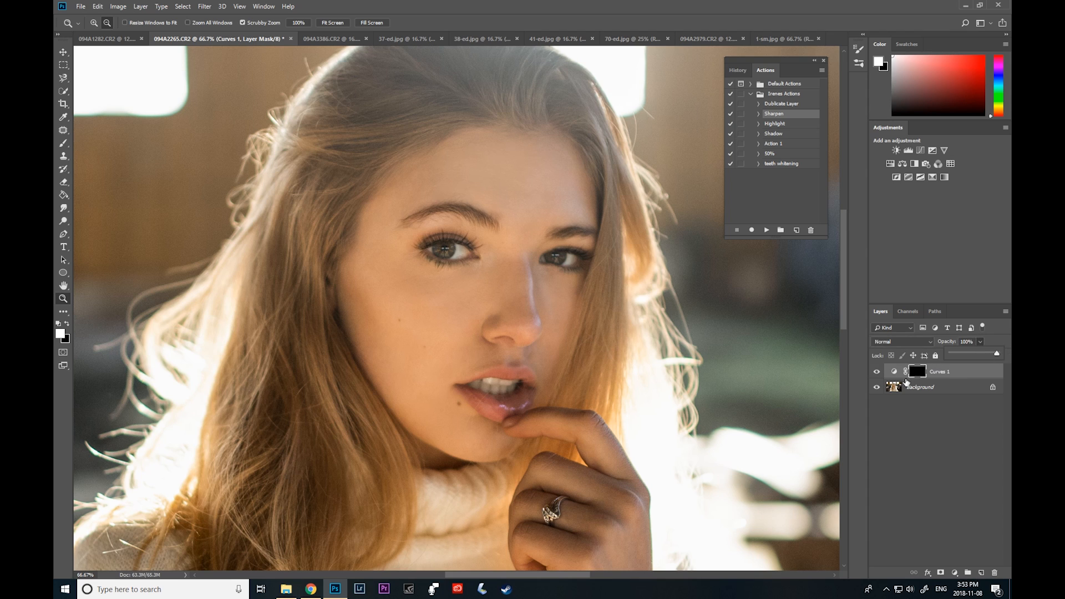